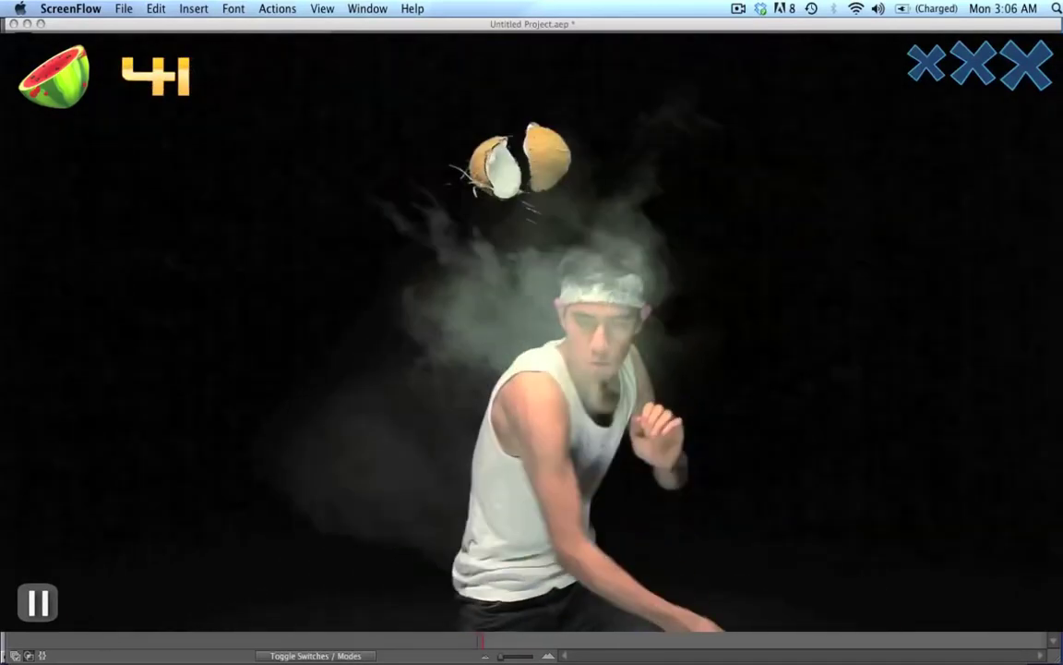
- Solo the Melon breaks.mov layer and preview the first second of its footage
{"action": "left_click", "coordinate": [156, 554]}
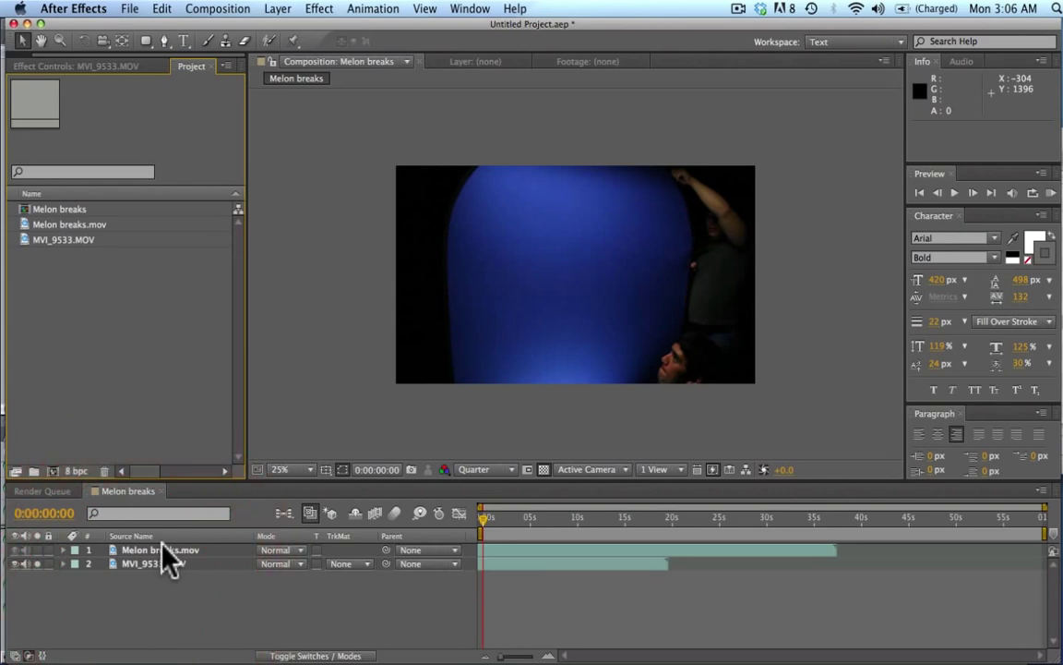
{"action": "left_click", "coordinate": [82, 563]}
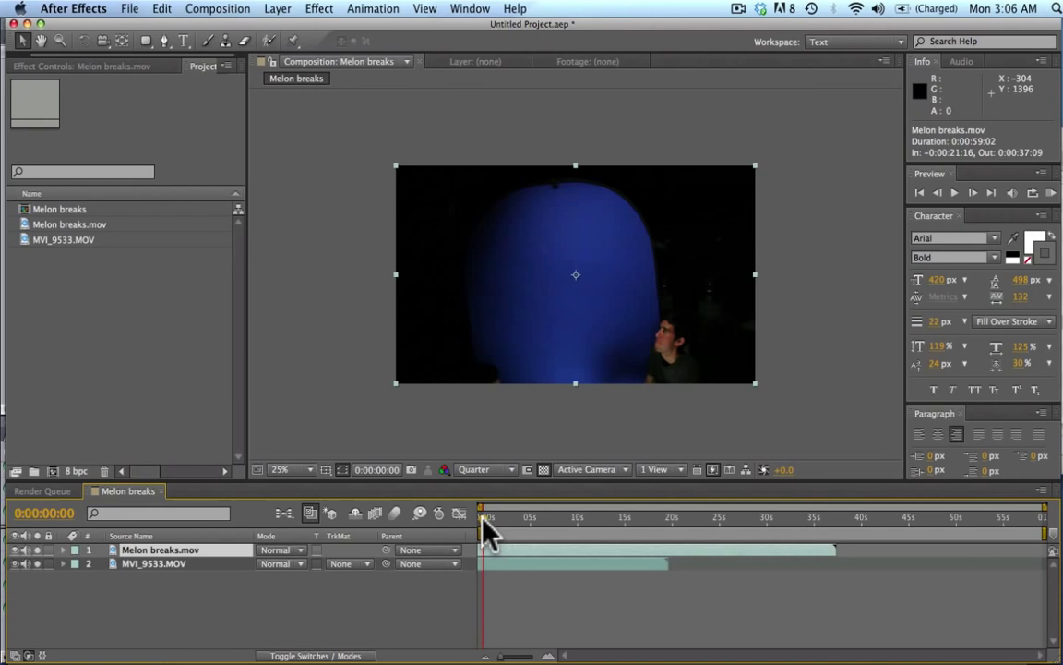
{"action": "left_click_drag", "start_coordinate": [482, 517], "coordinate": [487, 519]}
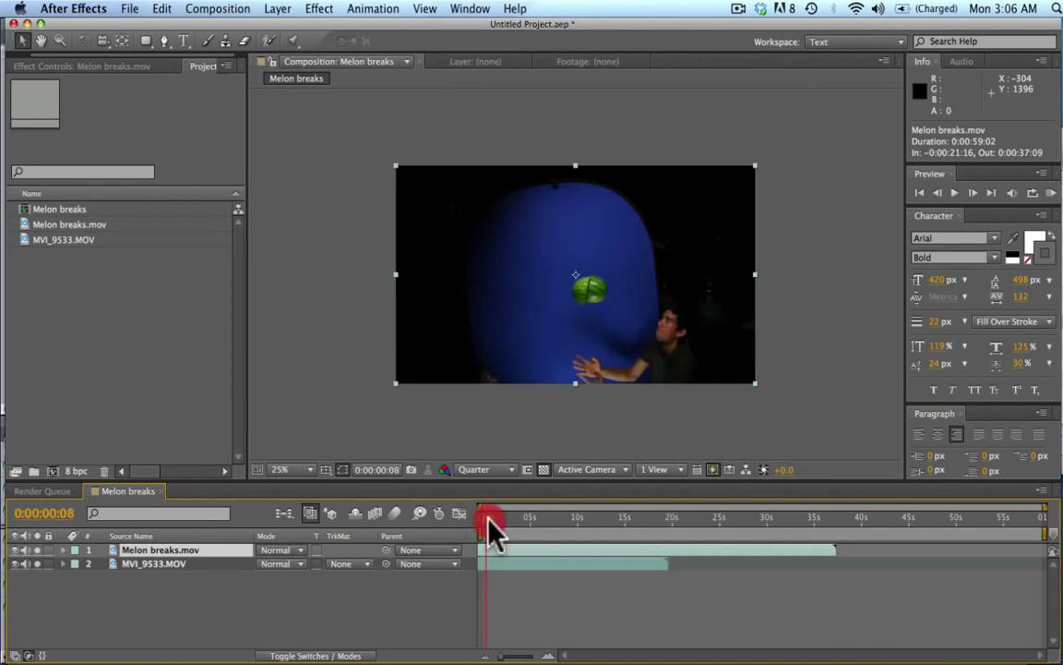
{"action": "key", "text": "space"}
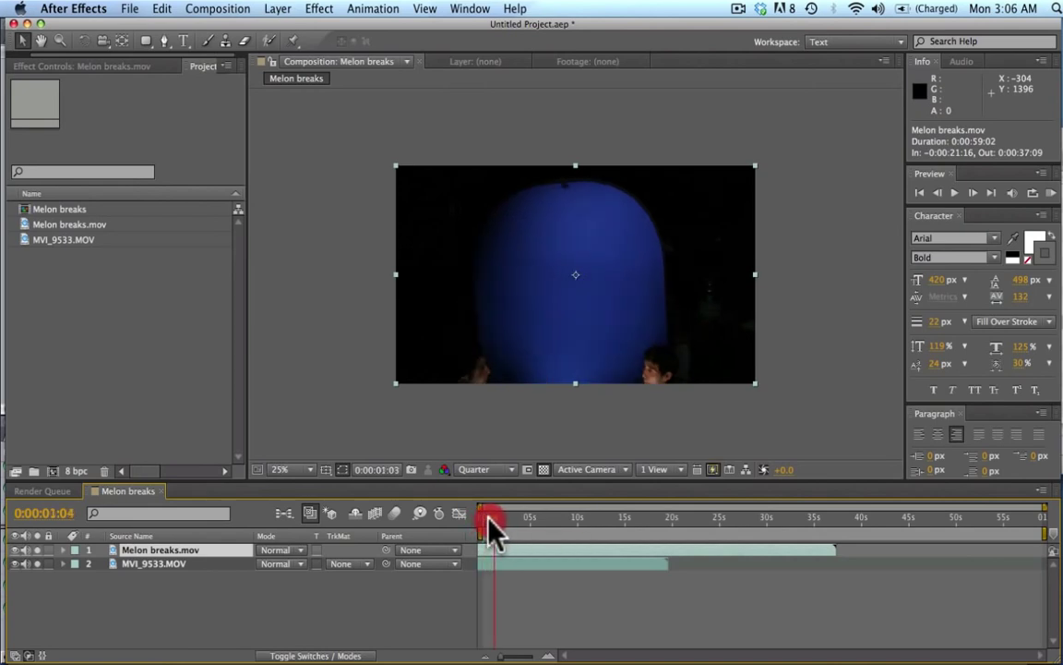
{"action": "left_click", "coordinate": [486, 518]}
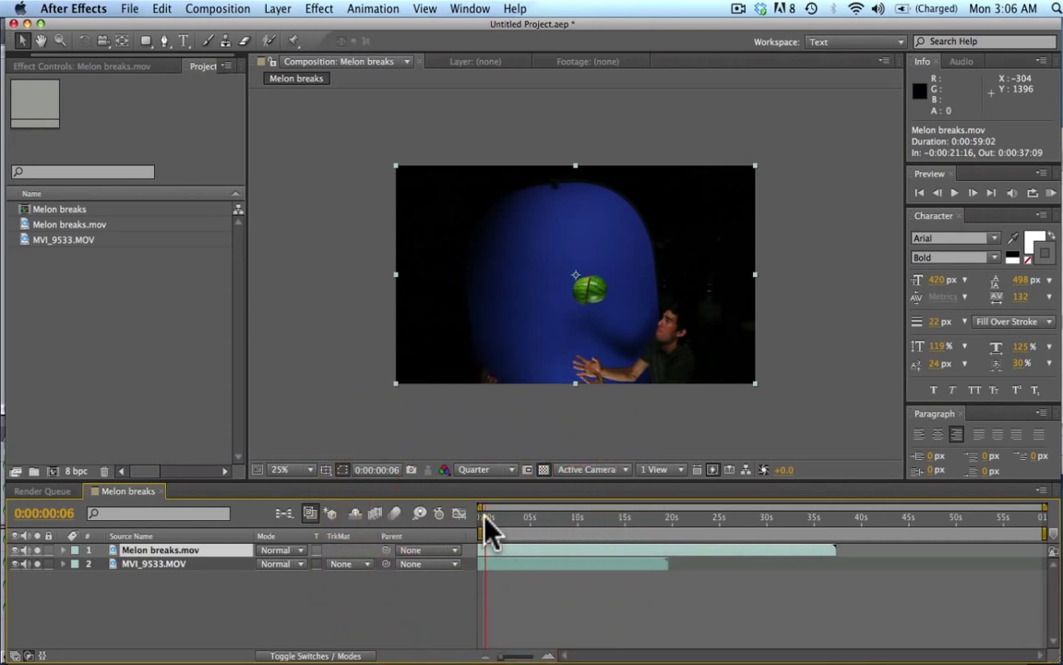
- Examine the two melon halves in the Melon breaks.mov footage frame by frame as they are thrown and caught
{"action": "key", "text": "super+Right"}
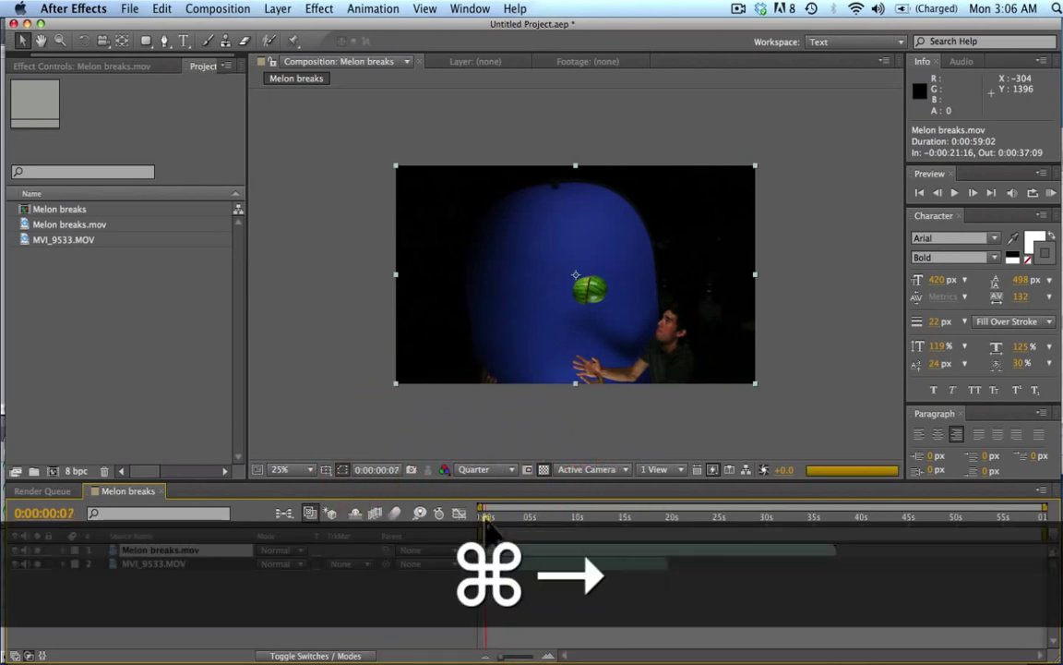
{"action": "key", "text": "super+Right"}
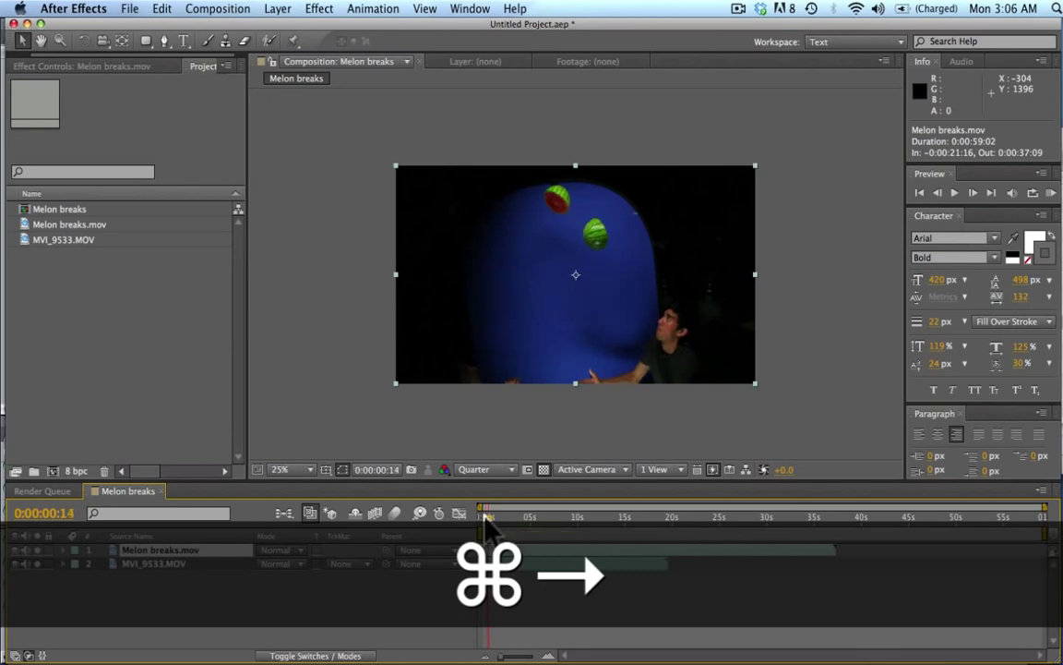
{"action": "key", "text": "super+Right"}
{"action": "key", "text": "super+Right"}
{"action": "key", "text": "super+Right"}
{"action": "key", "text": "super+Right"}
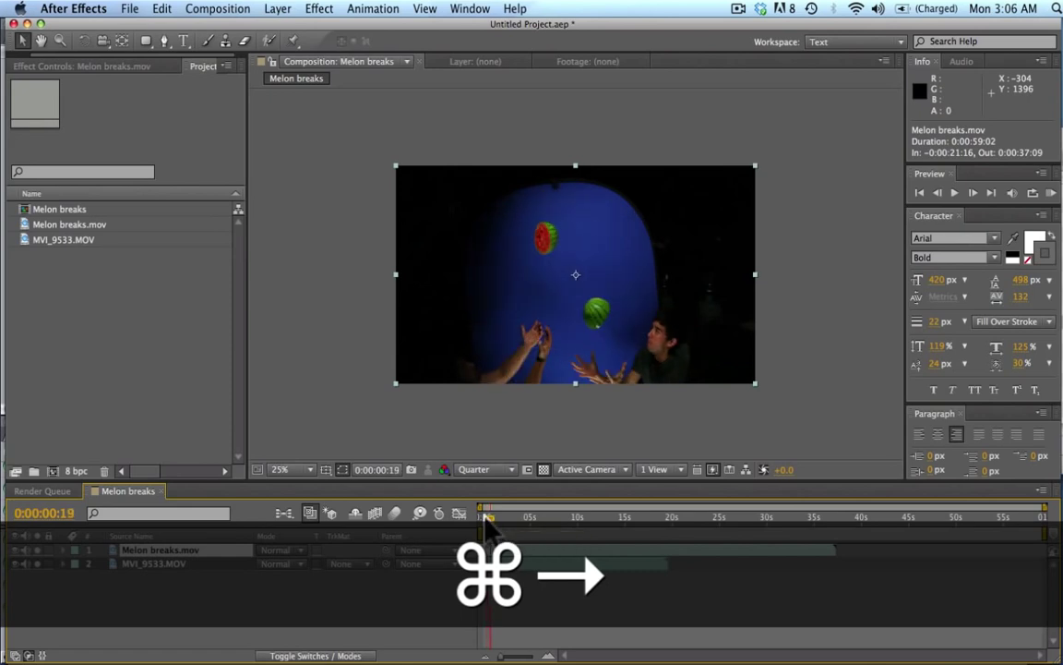
{"action": "key", "text": "super+Right"}
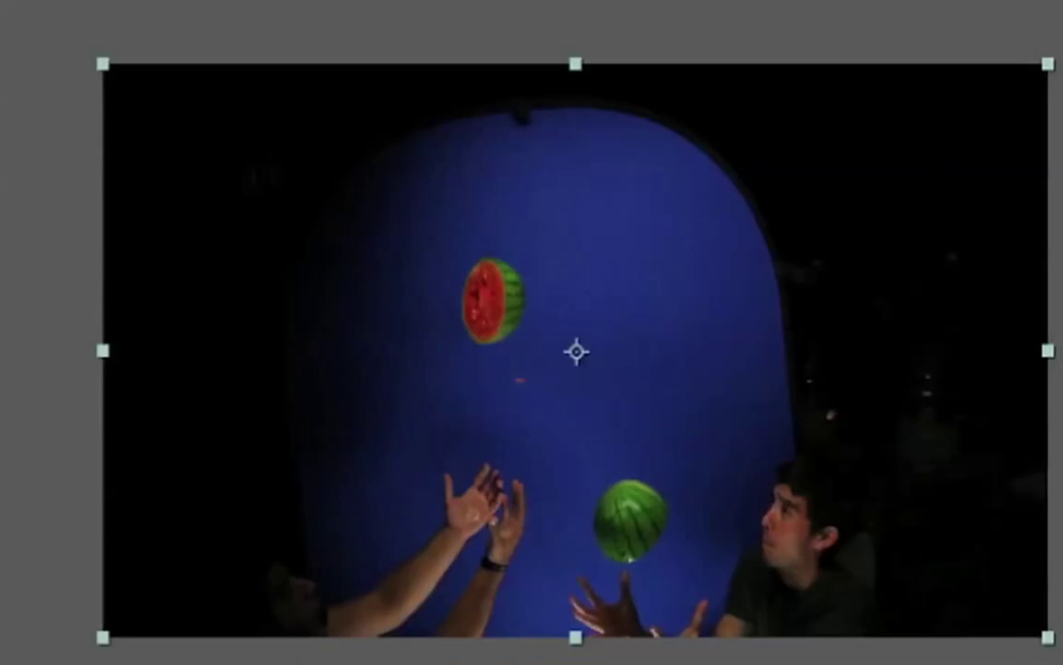
{"action": "key", "text": "super+Right"}
{"action": "key", "text": "super+Right"}
{"action": "key", "text": "super+Right"}
{"action": "key", "text": "super+Right"}
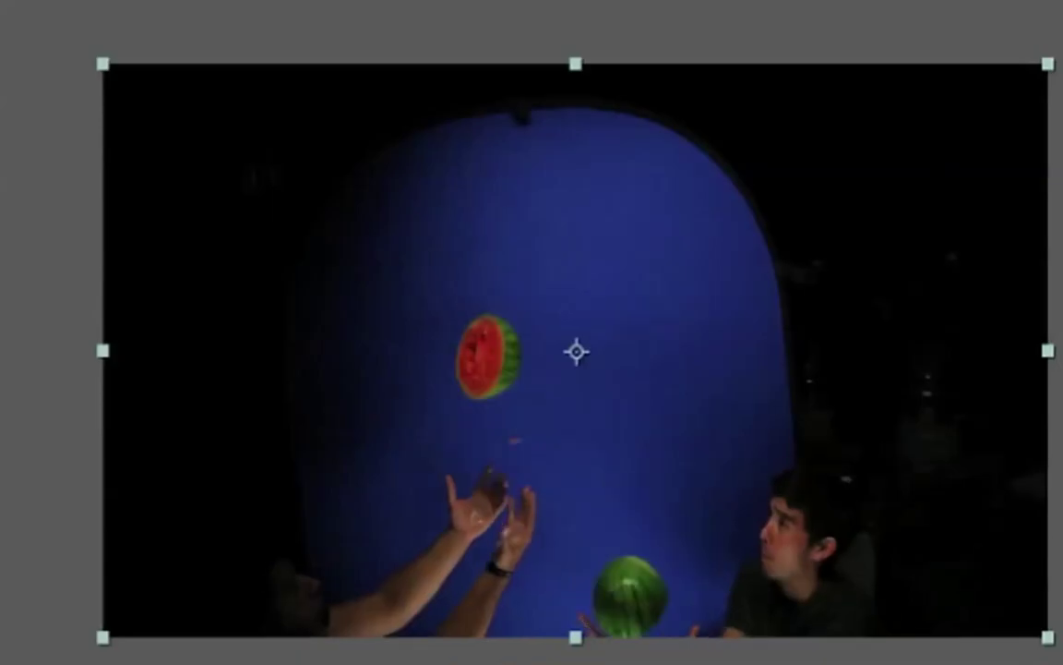
{"action": "key", "text": "super+Right"}
{"action": "key", "text": "super+Right"}
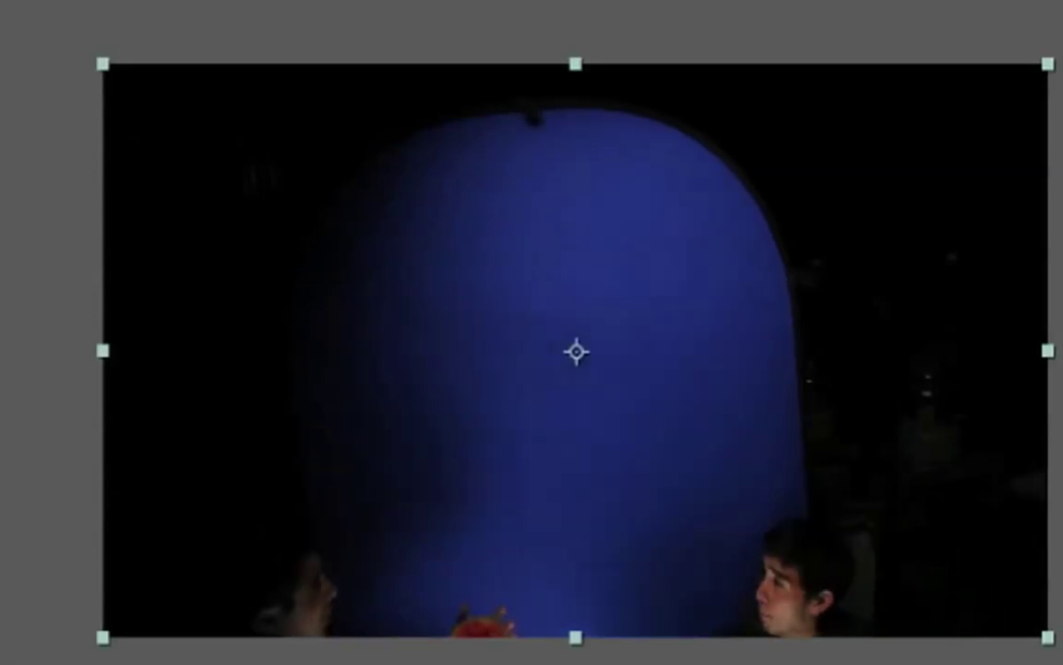
{"action": "key", "text": "super+Right"}
{"action": "key", "text": "super+Right"}
{"action": "key", "text": "super+Right"}
{"action": "key", "text": "super+Right"}
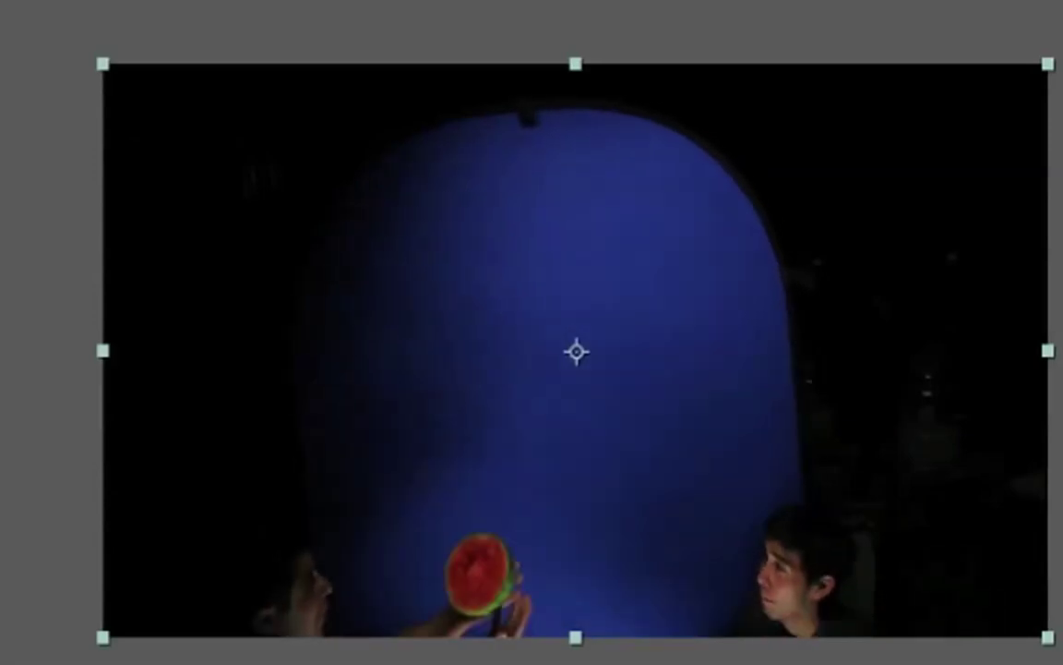
{"action": "key", "text": "super+Right"}
{"action": "key", "text": "super+Right"}
{"action": "key", "text": "super+Right"}
{"action": "key", "text": "super+Right"}
{"action": "key", "text": "super+Right"}
{"action": "key", "text": "super+Right"}
{"action": "key", "text": "super+Right"}
{"action": "key", "text": "super+Right"}
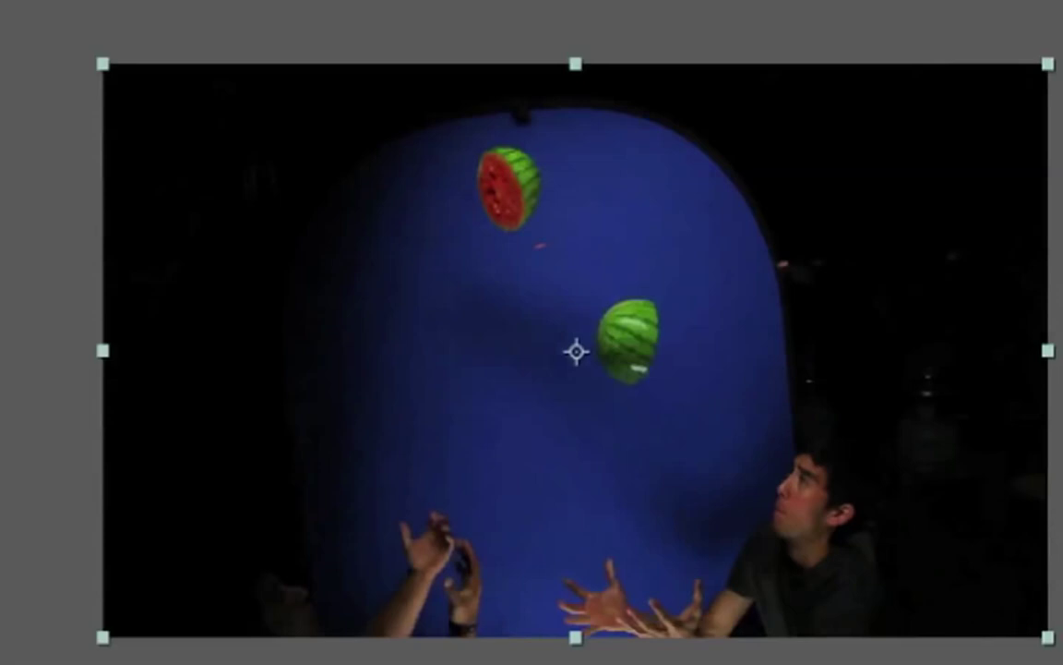
{"action": "key", "text": "super+Right"}
{"action": "key", "text": "super+Right"}
{"action": "key", "text": "super+Right"}
{"action": "key", "text": "super+Right"}
{"action": "key", "text": "super+Right"}
{"action": "key", "text": "super+Right"}
{"action": "key", "text": "super+Right"}
{"action": "key", "text": "super+Right"}
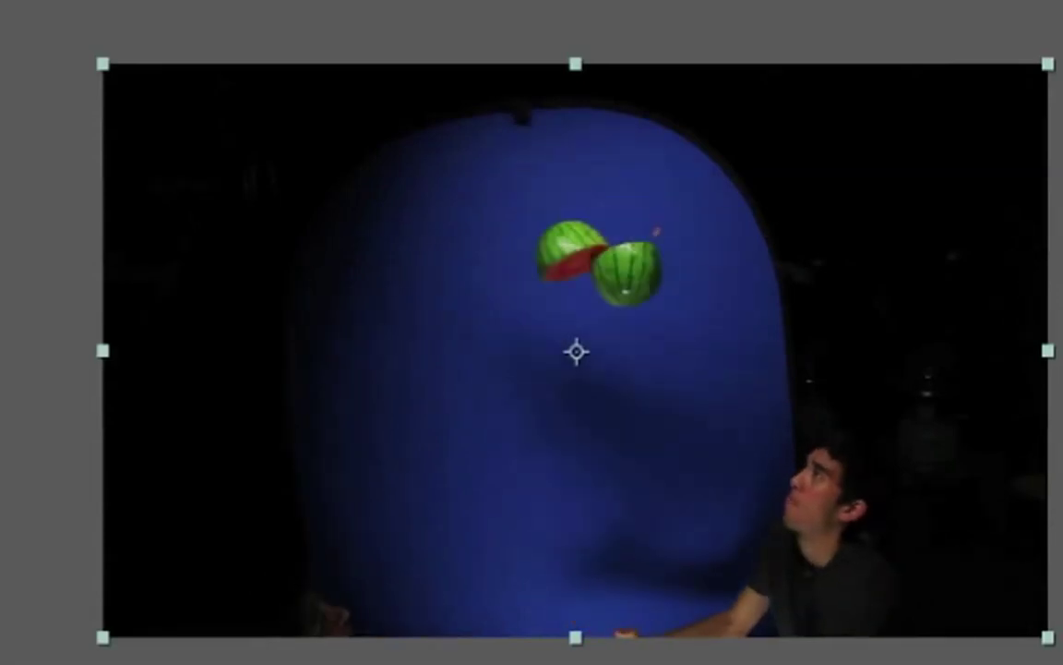
{"action": "key", "text": "super+Right"}
{"action": "key", "text": "super+Right"}
{"action": "key", "text": "super+Left"}
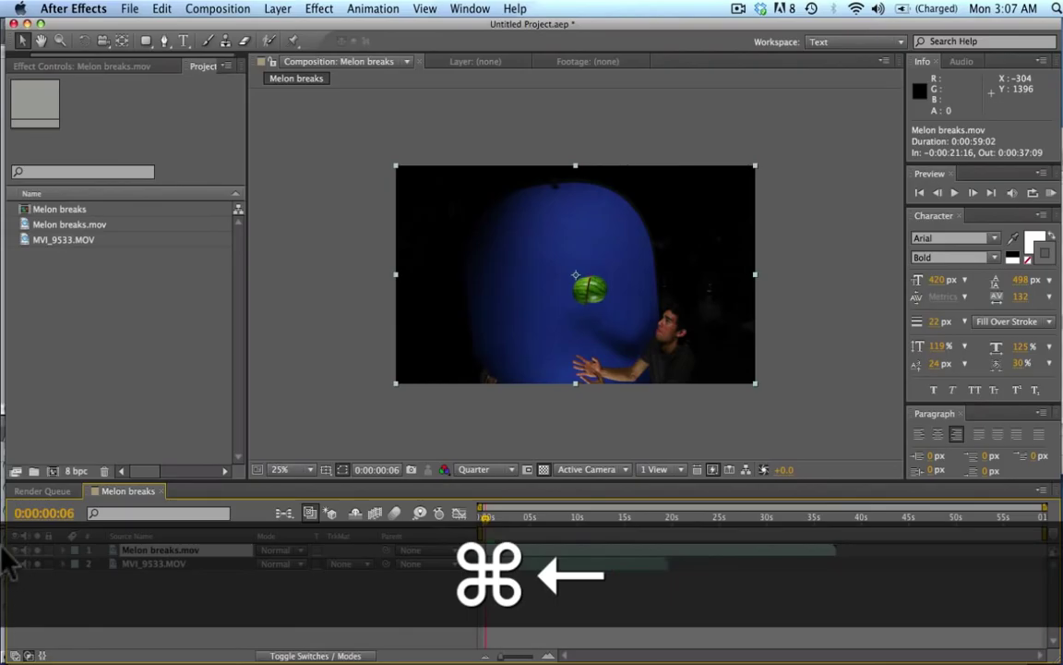
- Unsolo the Melon breaks.mov layer and examine the whole melon's toss in MVI_9533.MOV frame by frame
{"action": "left_click", "coordinate": [36, 563]}
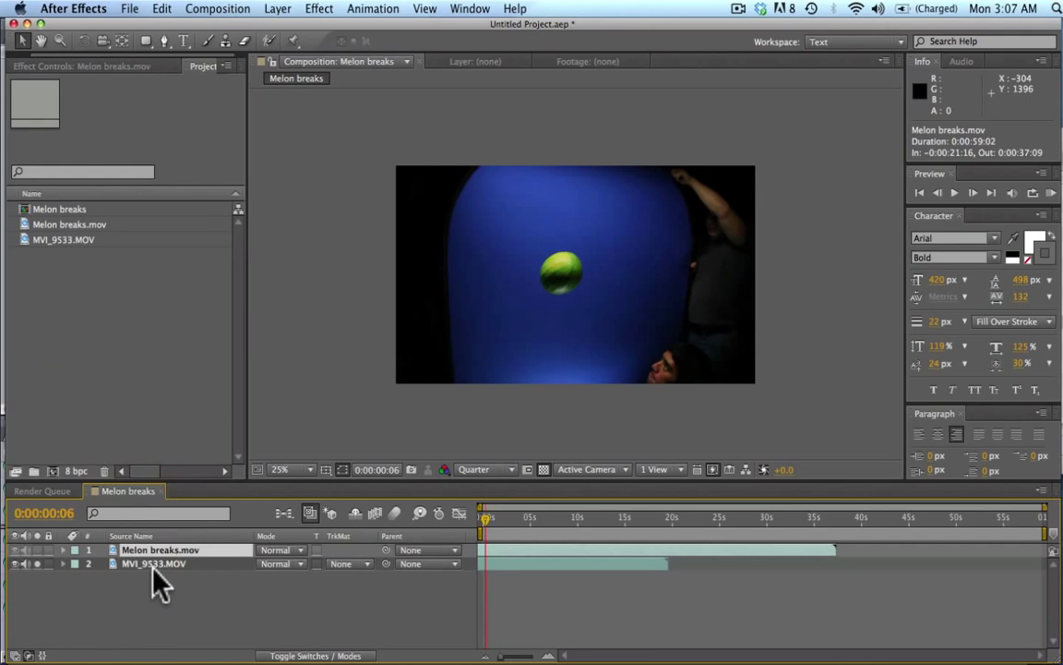
{"action": "left_click", "coordinate": [155, 563]}
{"action": "key", "text": "super+Left"}
{"action": "key", "text": "super+Left"}
{"action": "key", "text": "super+Left"}
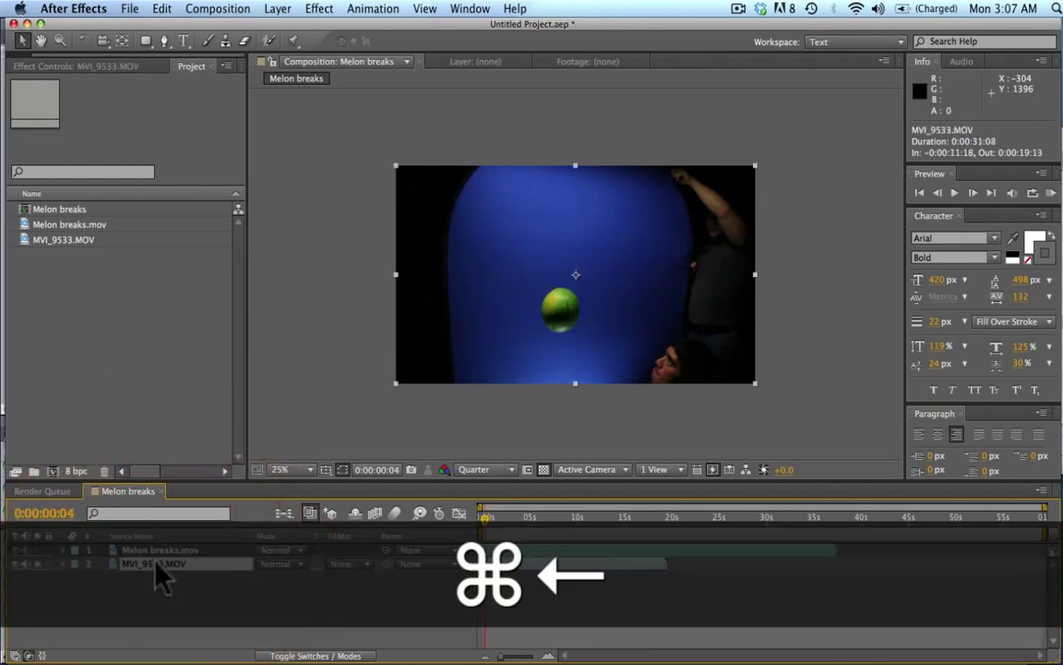
{"action": "key", "text": "super+Left"}
{"action": "key", "text": "super+Right"}
{"action": "key", "text": "super+Right"}
{"action": "key", "text": "super+Right"}
{"action": "key", "text": "super+Right"}
{"action": "key", "text": "super+Right"}
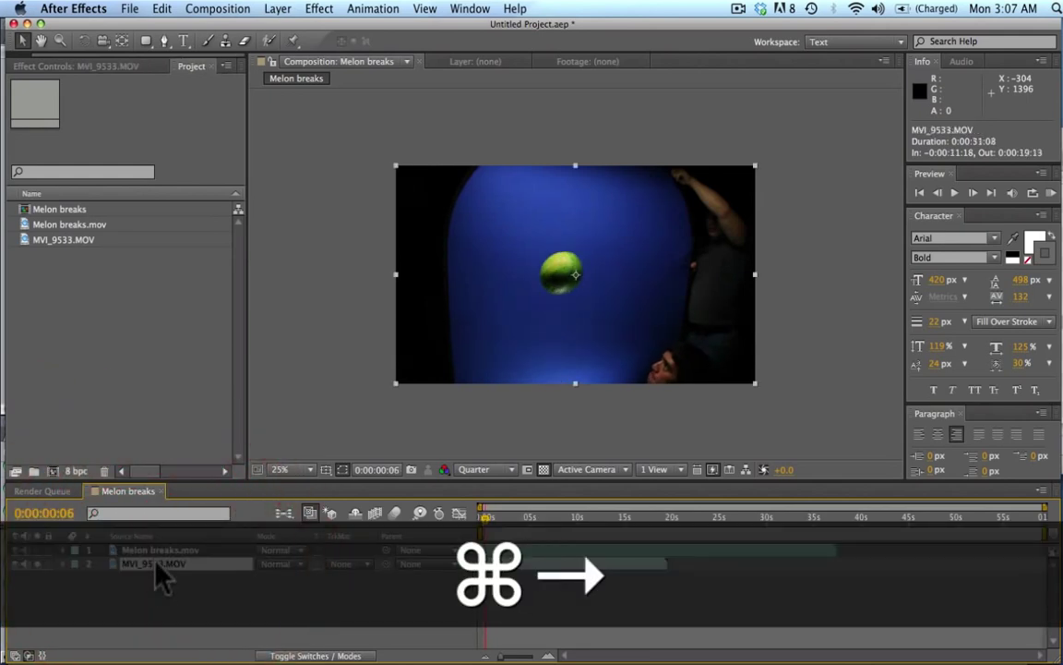
{"action": "key", "text": "super+Right"}
{"action": "key", "text": "super+Right"}
{"action": "key", "text": "super+Right"}
{"action": "key", "text": "super+Right"}
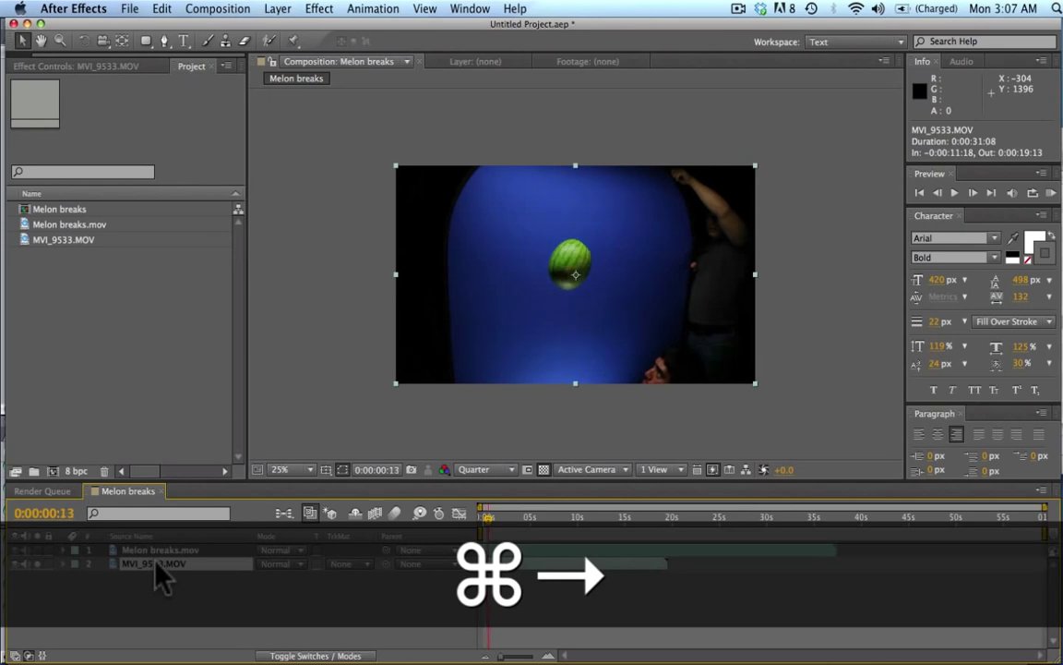
{"action": "key", "text": "super+Right"}
{"action": "key", "text": "super+Right"}
{"action": "key", "text": "super+Right"}
{"action": "key", "text": "super+Right"}
{"action": "key", "text": "super+Right"}
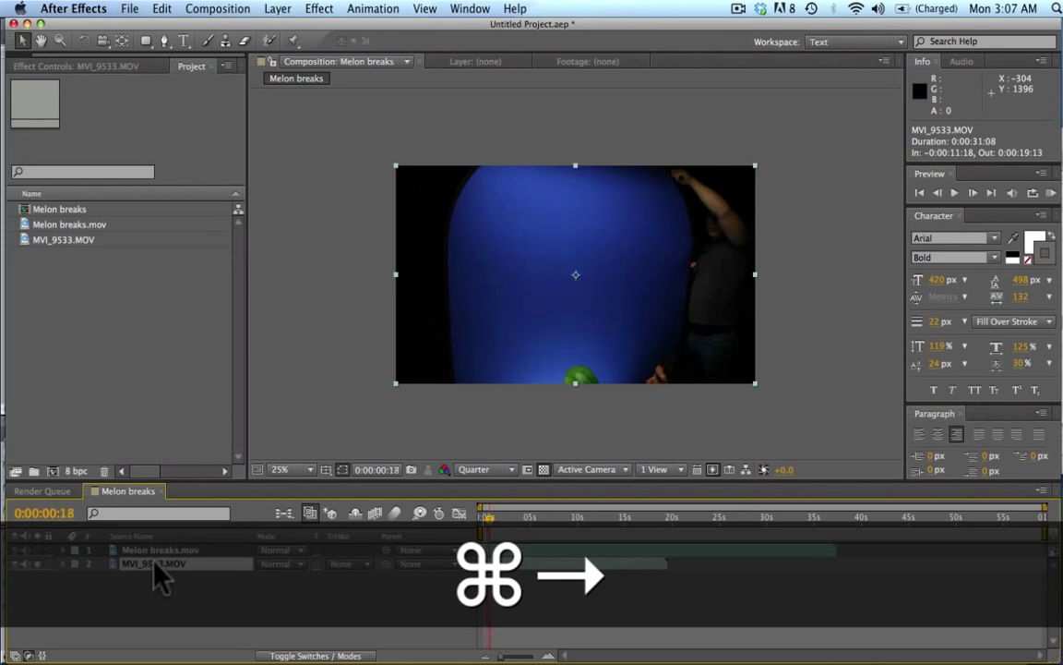
- Switch to the Effects workspace, find Keylight (1.2) and apply it to the MVI_9533.MOV layer
{"action": "left_click", "coordinate": [198, 611]}
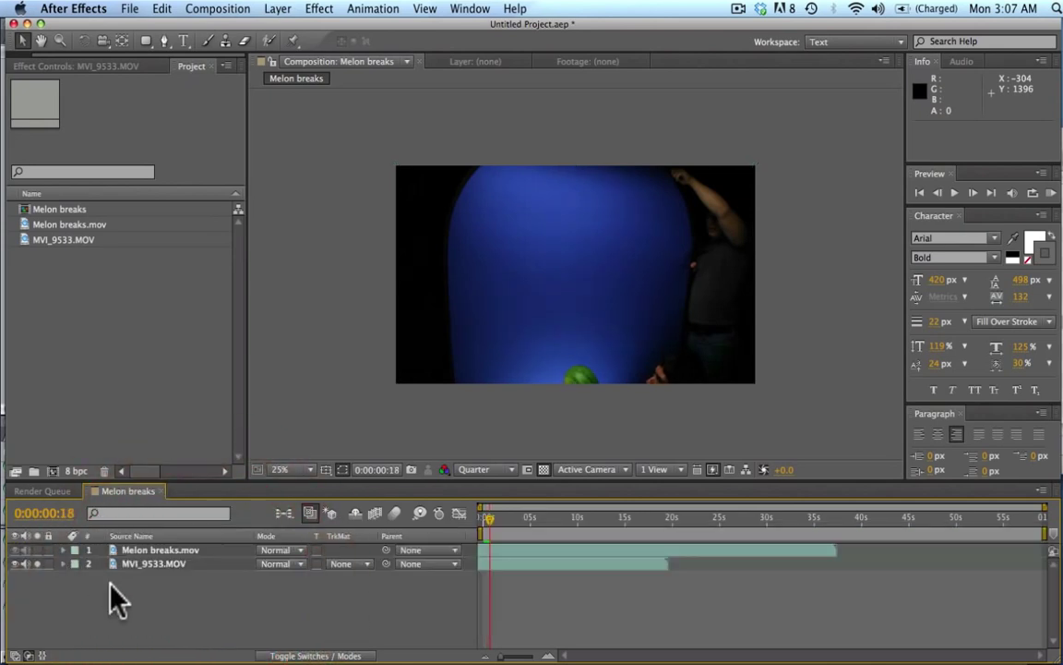
{"action": "left_click", "coordinate": [140, 565]}
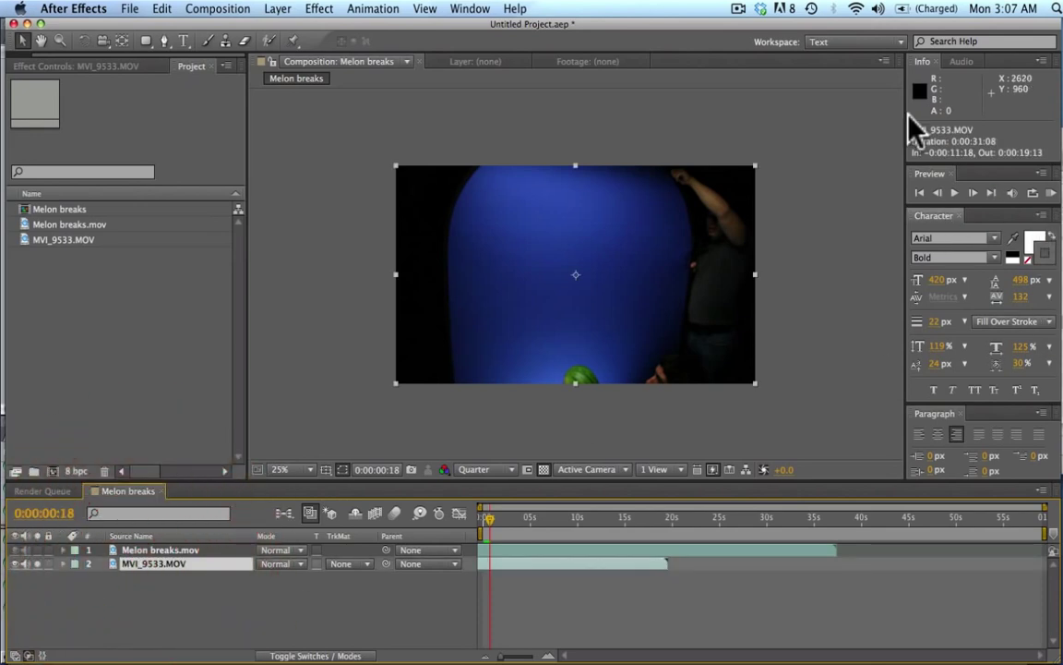
{"action": "left_click", "coordinate": [870, 42]}
{"action": "left_click", "coordinate": [923, 106]}
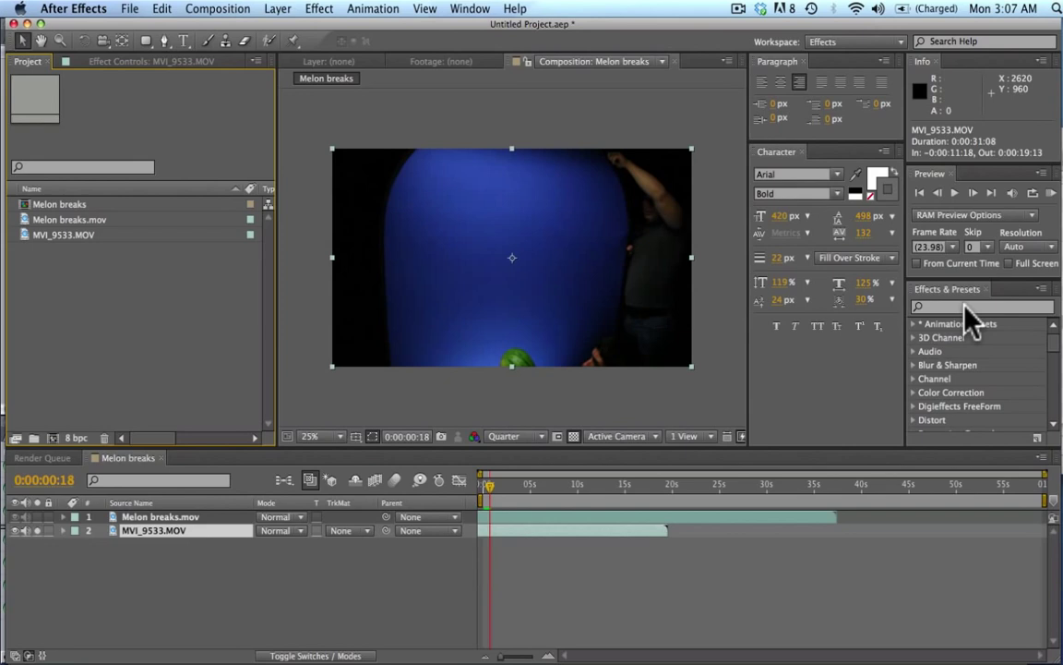
{"action": "left_click", "coordinate": [965, 308]}
{"action": "type", "text": "keylig"}
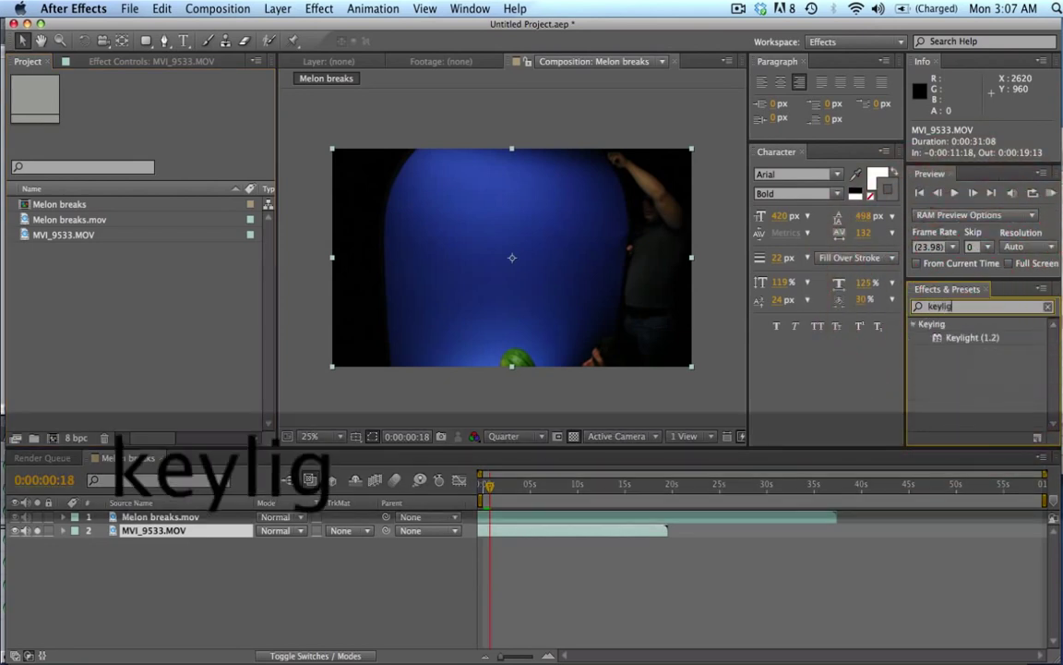
{"action": "type", "text": "ht"}
{"action": "left_click_drag", "start_coordinate": [985, 338], "coordinate": [565, 527]}
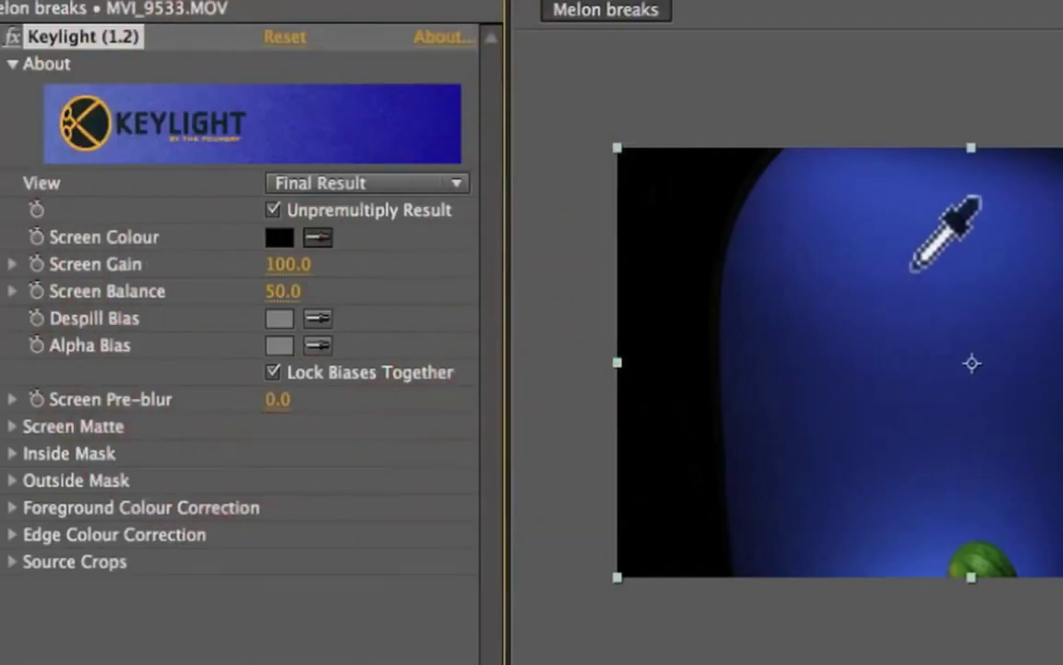
- Key out the blue backdrop by sampling it as Screen Colour, set Screen Gain to 154, and check the key across frames
{"action": "left_click", "coordinate": [472, 215]}
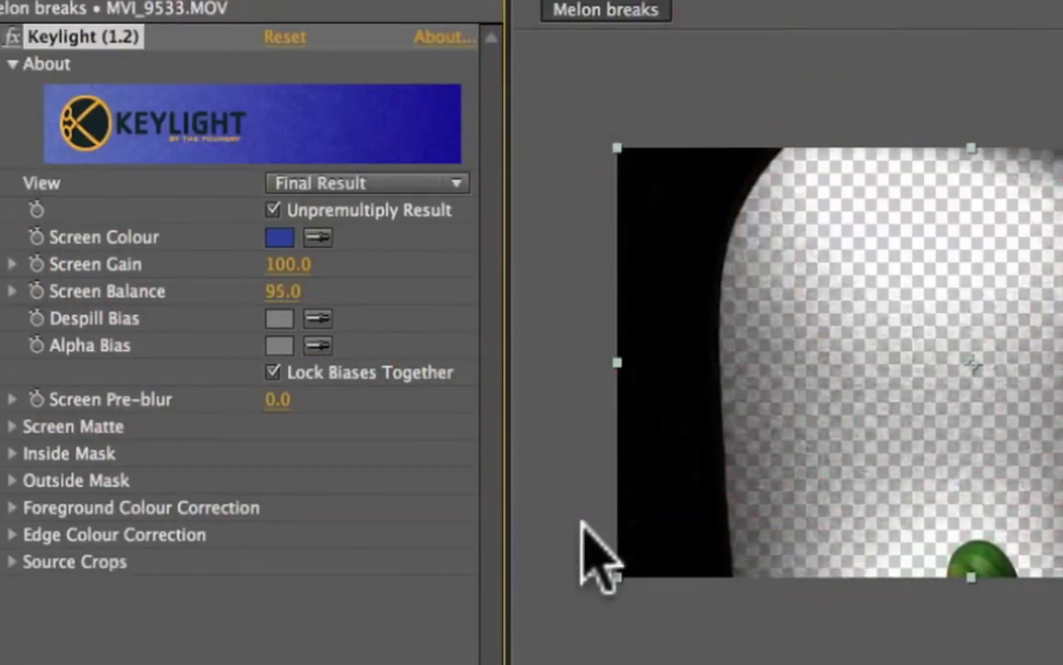
{"action": "left_click_drag", "start_coordinate": [288, 264], "coordinate": [376, 275]}
{"action": "key", "text": "super+Right"}
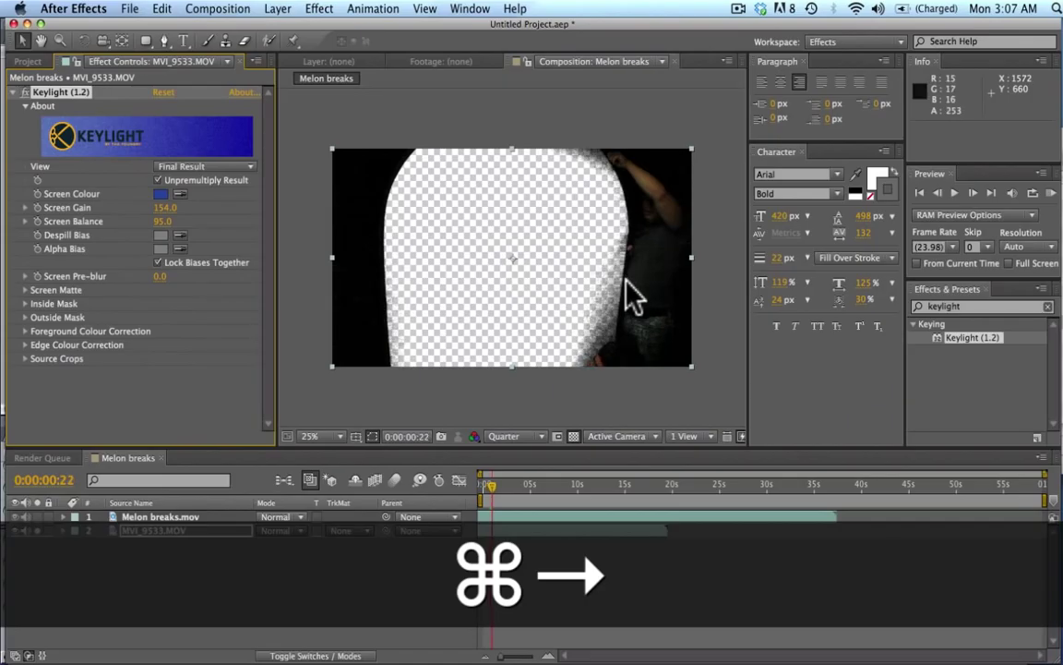
{"action": "left_click", "coordinate": [481, 482]}
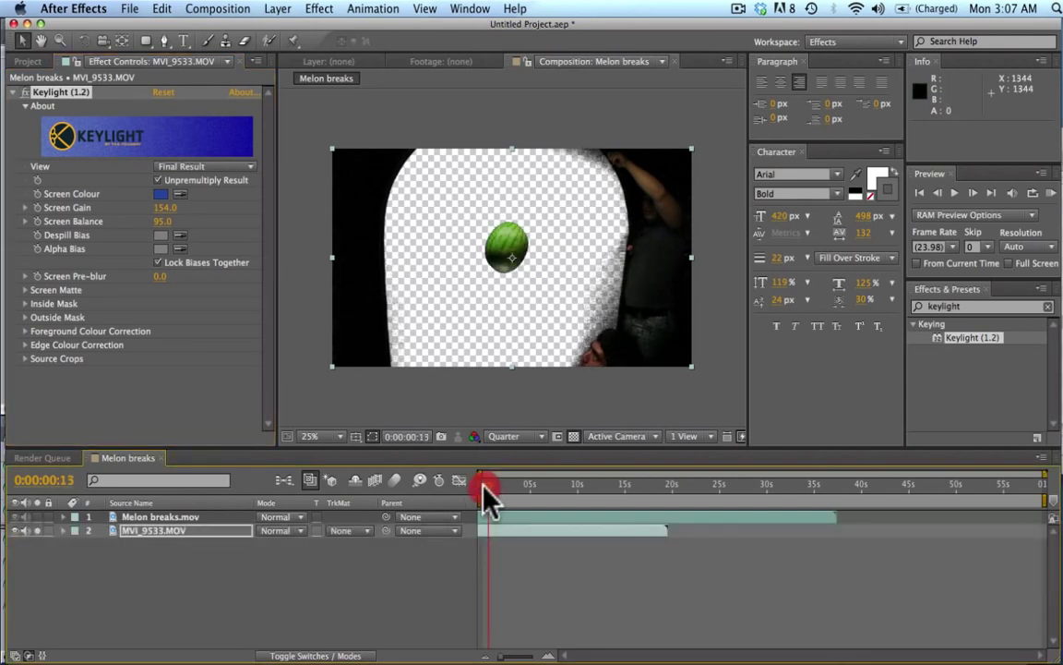
{"action": "left_click_drag", "start_coordinate": [481, 482], "coordinate": [481, 482]}
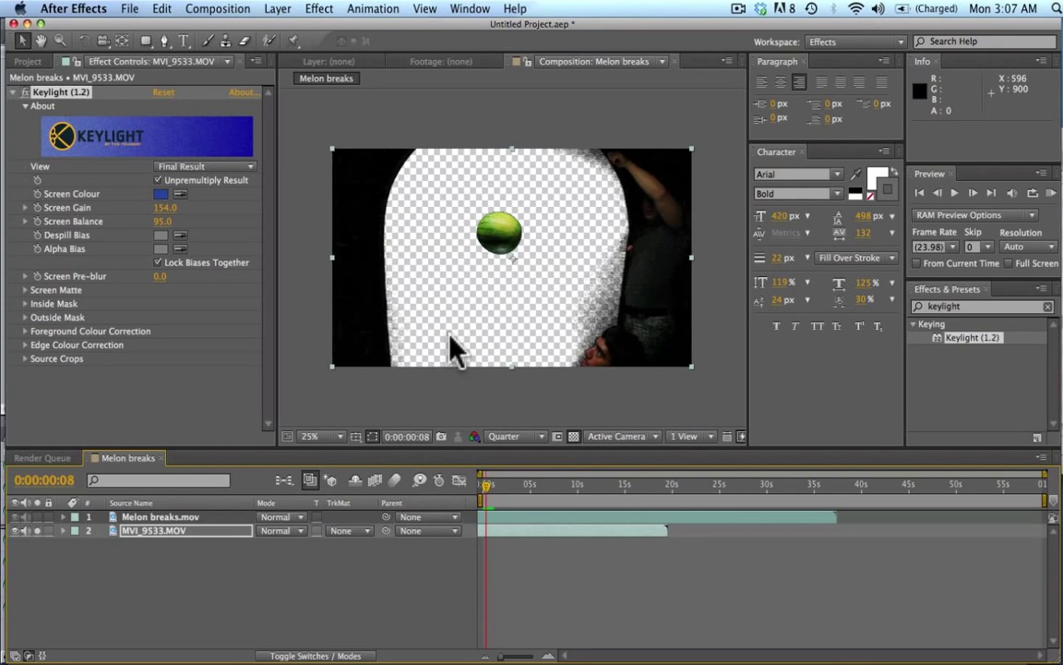
- Draw a closed five-point Pen mask on MVI_9533.MOV around the melon's flight path and check it across the toss
{"action": "key", "text": "g"}
{"action": "left_click", "coordinate": [408, 370]}
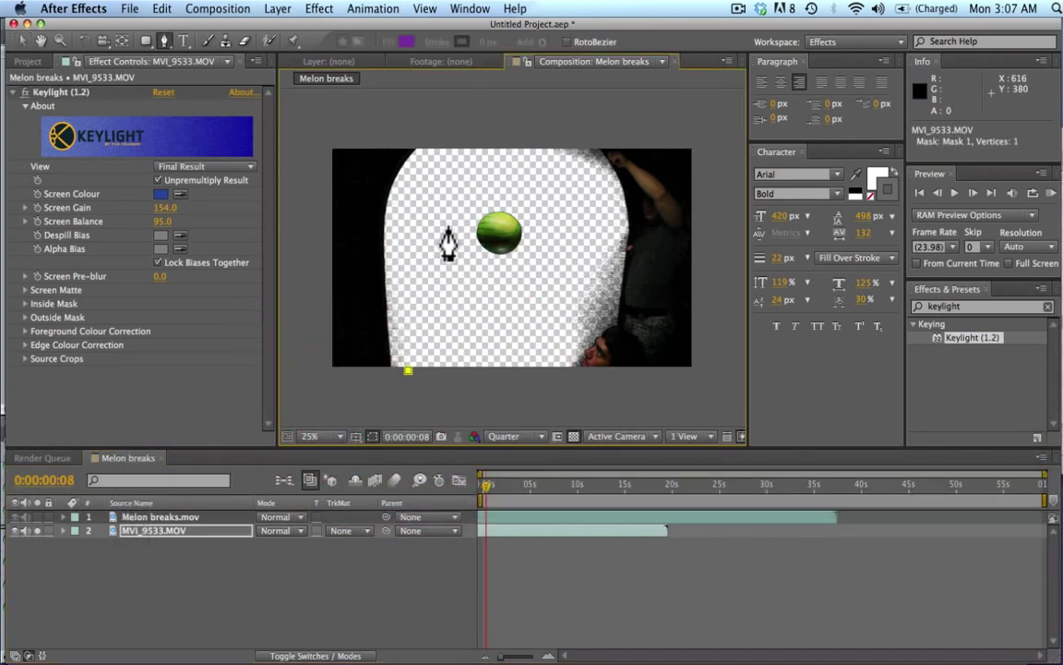
{"action": "key", "text": "super+z"}
{"action": "left_click_drag", "start_coordinate": [438, 375], "coordinate": [463, 198]}
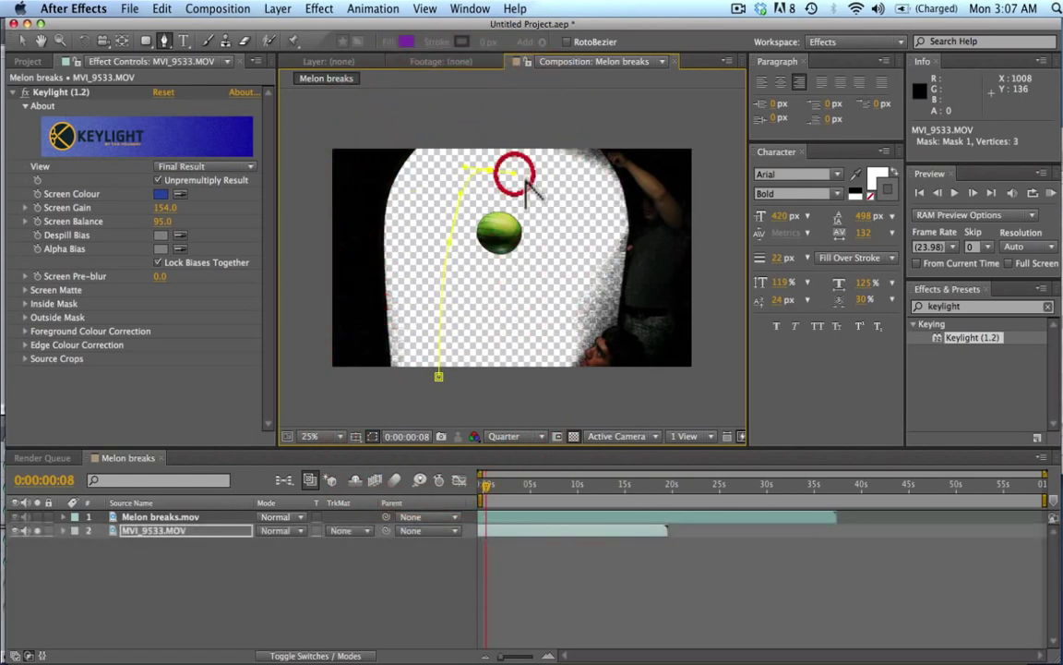
{"action": "left_click", "coordinate": [569, 250]}
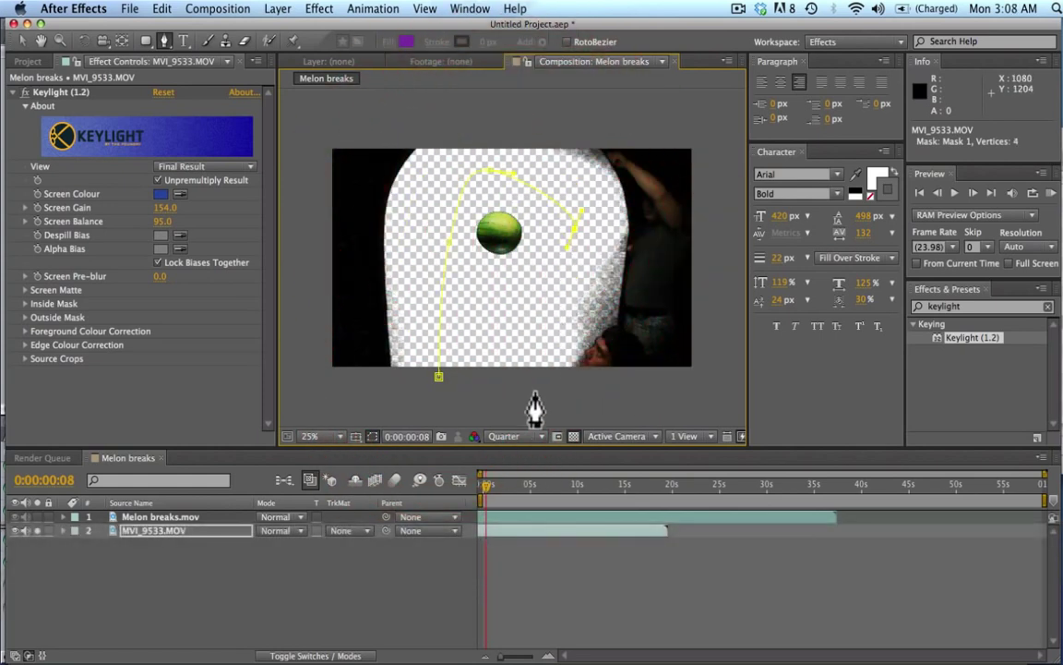
{"action": "left_click", "coordinate": [549, 399]}
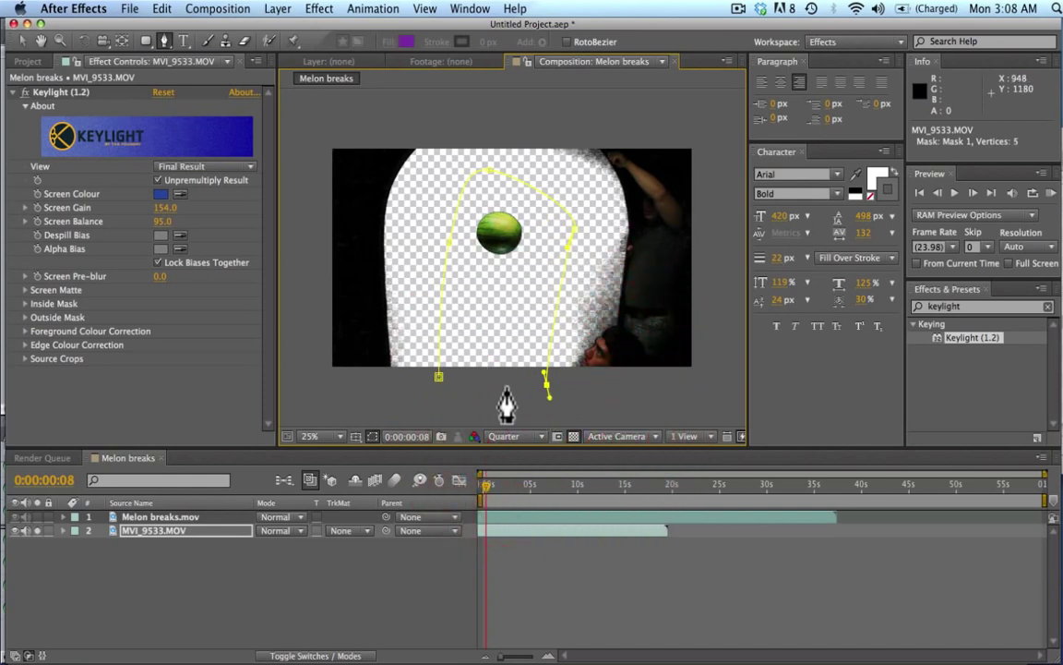
{"action": "left_click", "coordinate": [440, 380]}
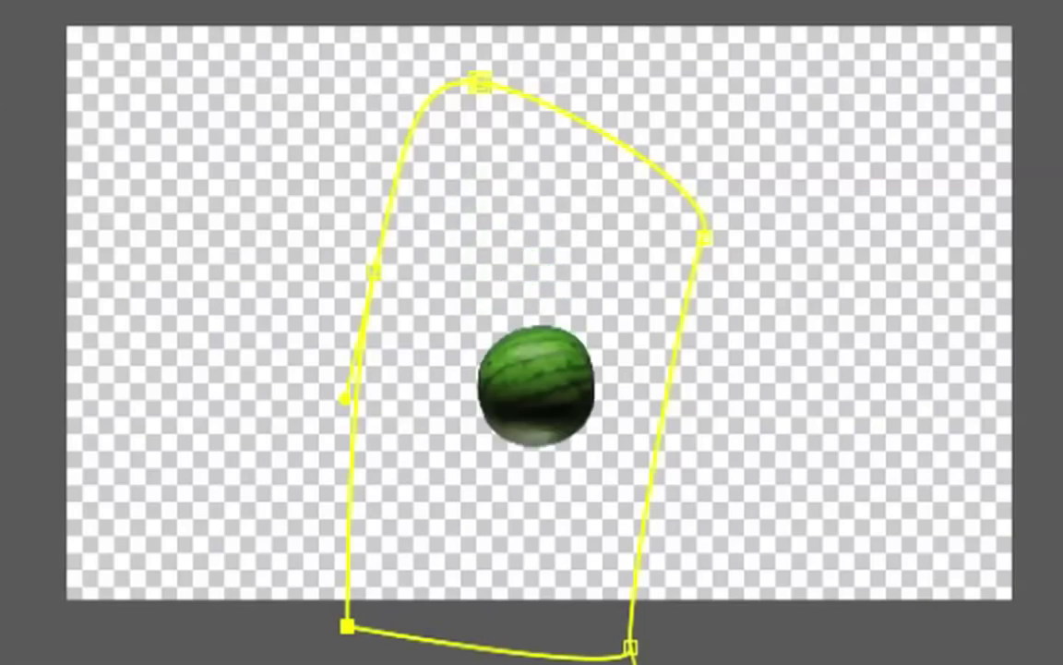
{"action": "key", "text": "super+Right"}
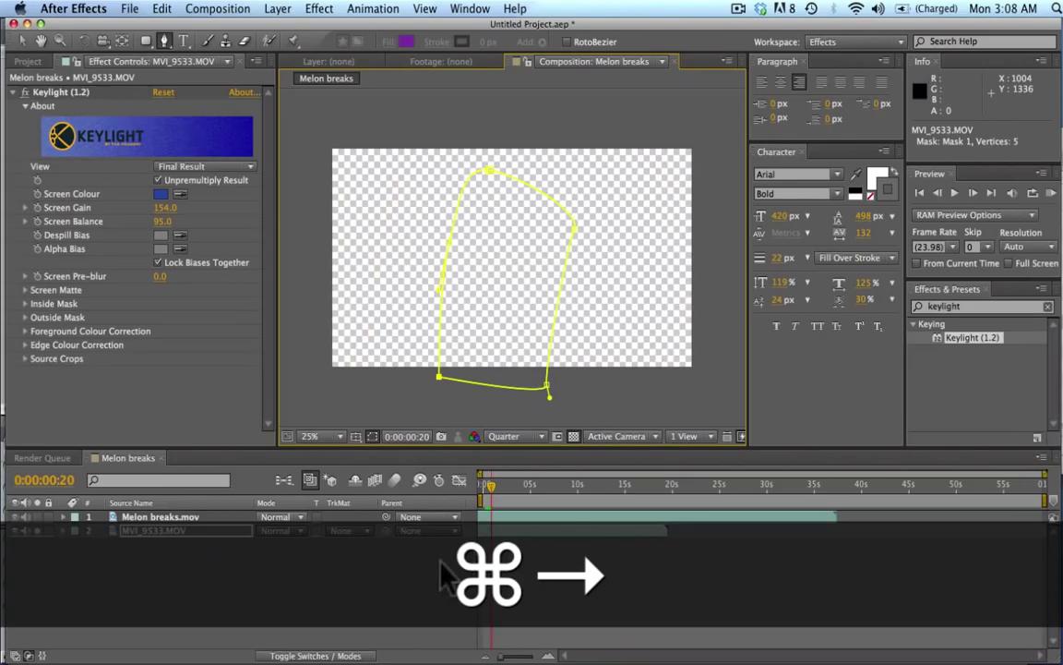
- Trim the start of the MVI_9533.MOV layer to 0:00:00:02
{"action": "left_click_drag", "start_coordinate": [487, 489], "coordinate": [480, 490]}
{"action": "key", "text": "super+Left"}
{"action": "key", "text": "super+Left"}
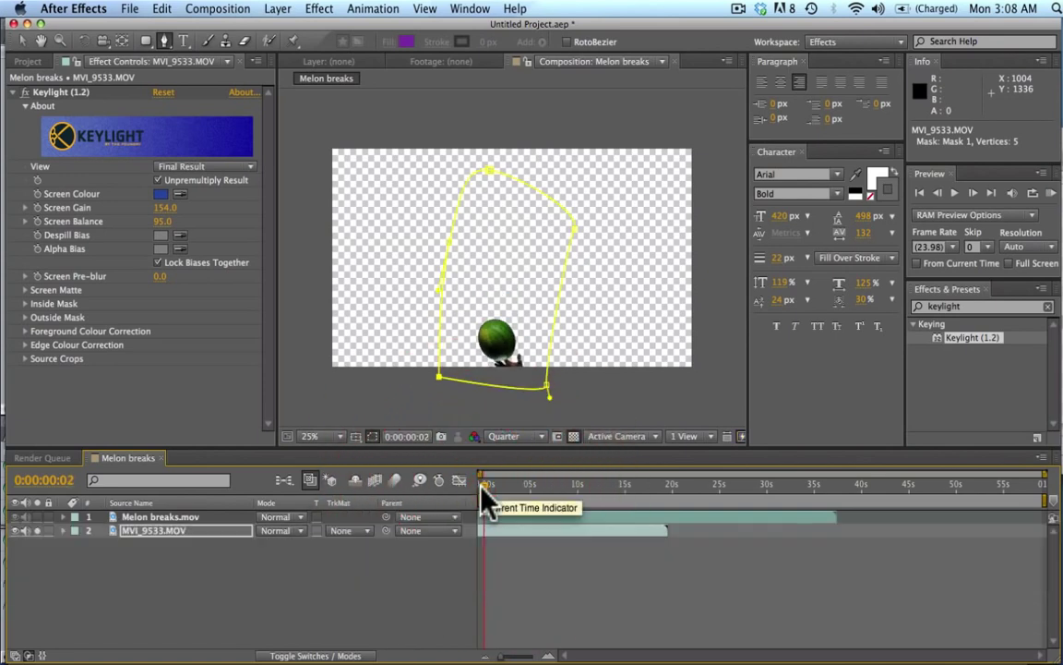
{"action": "key", "text": "alt"}
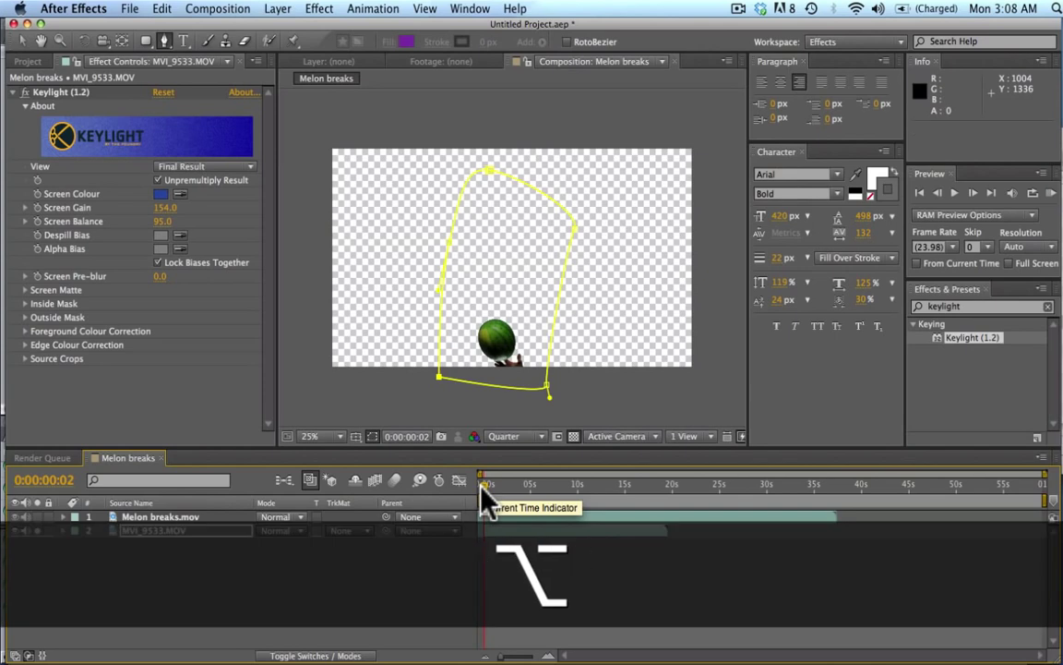
- Check the melon's rise frame by frame and trim the end of the MVI_9533.MOV layer at 0:00:00:08
{"action": "key", "text": "super+Right"}
{"action": "key", "text": "super+Right"}
{"action": "key", "text": "super+Right"}
{"action": "key", "text": "super+Right"}
{"action": "key", "text": "super+Right"}
{"action": "key", "text": "super+Right"}
{"action": "key", "text": "super+Right"}
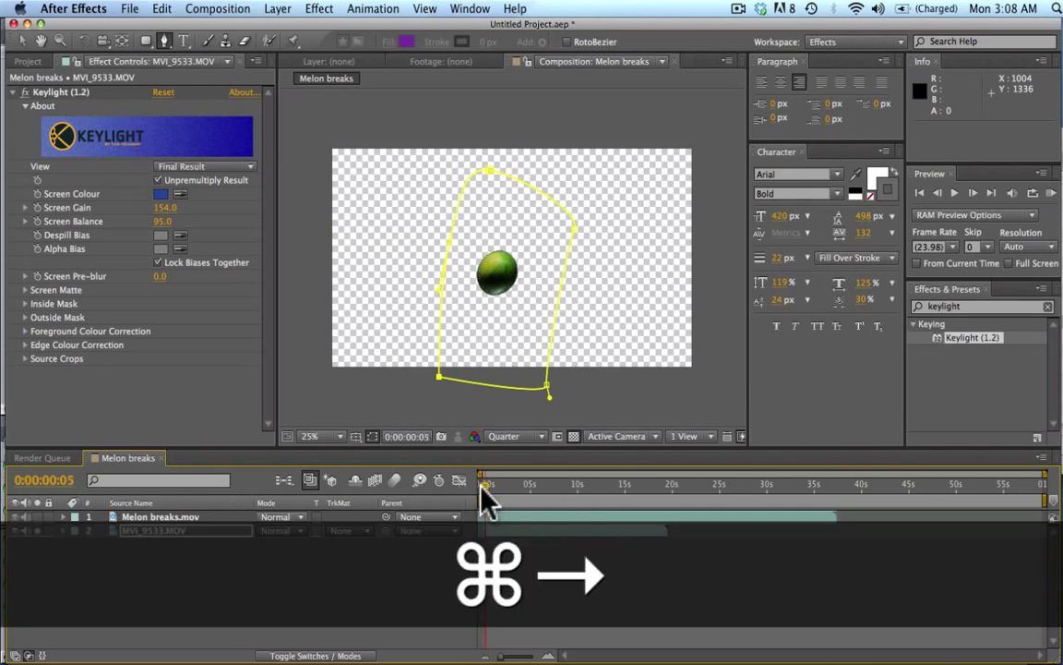
{"action": "key", "text": "super+Right"}
{"action": "key", "text": "super+Right"}
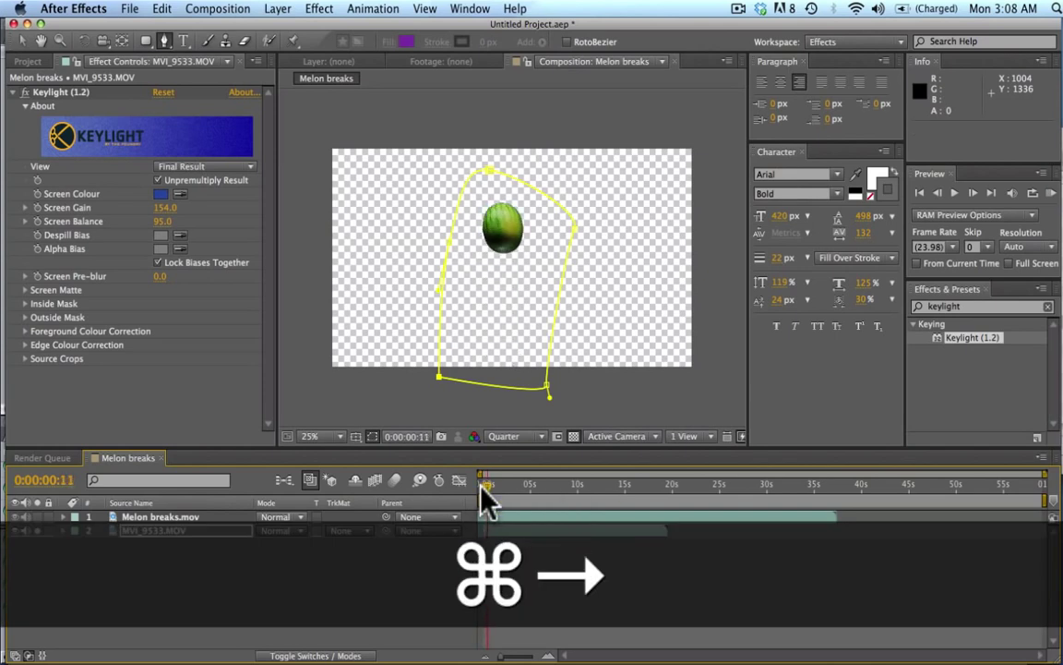
{"action": "key", "text": "super+Left"}
{"action": "key", "text": "super+Left"}
{"action": "key", "text": "super+Left"}
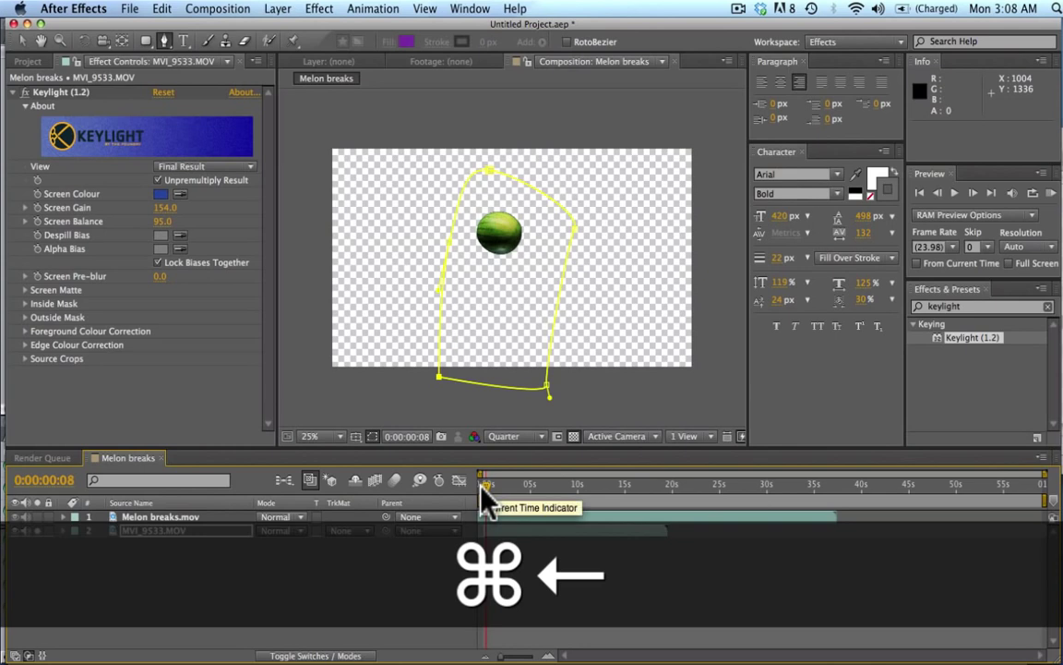
{"action": "key", "text": "alt"}
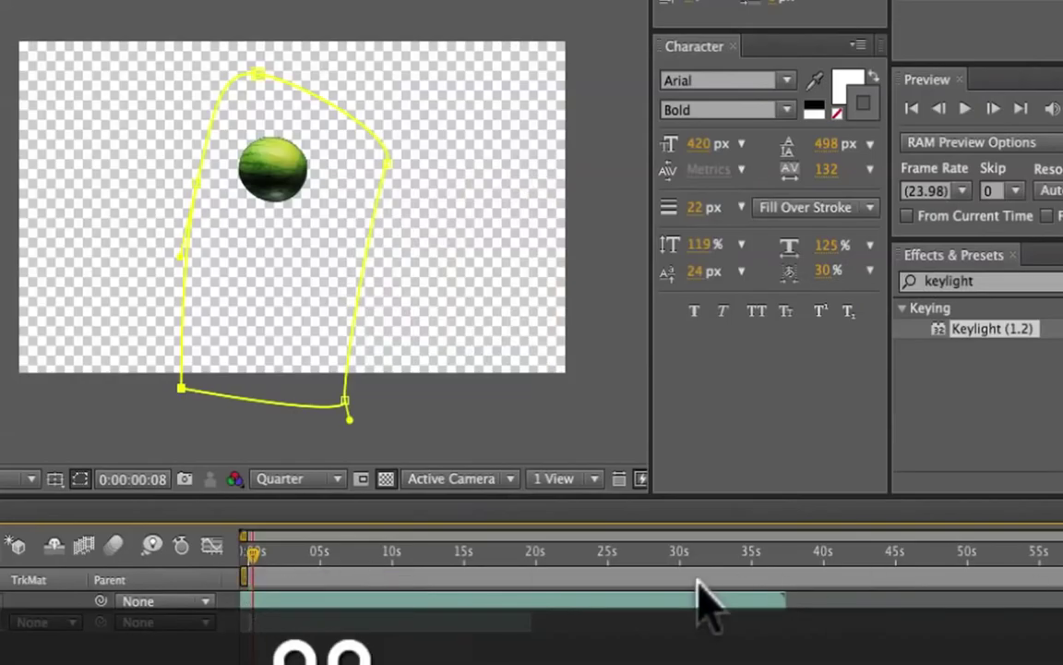
- Solo the Melon breaks.mov layer and apply the Keylight (1.2) effect to it
{"action": "scroll", "coordinate": [699, 595], "scroll_direction": "up", "scroll_amount": 5}
{"action": "scroll", "coordinate": [674, 618], "scroll_direction": "left", "scroll_amount": 2}
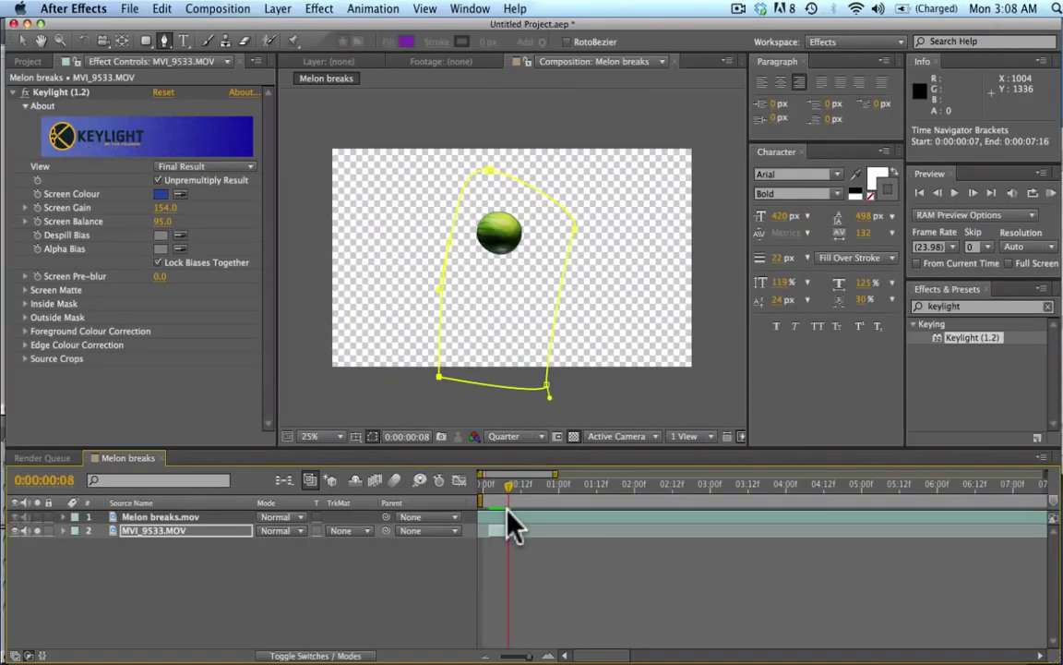
{"action": "left_click_drag", "start_coordinate": [512, 517], "coordinate": [530, 521]}
{"action": "key", "text": "super+z"}
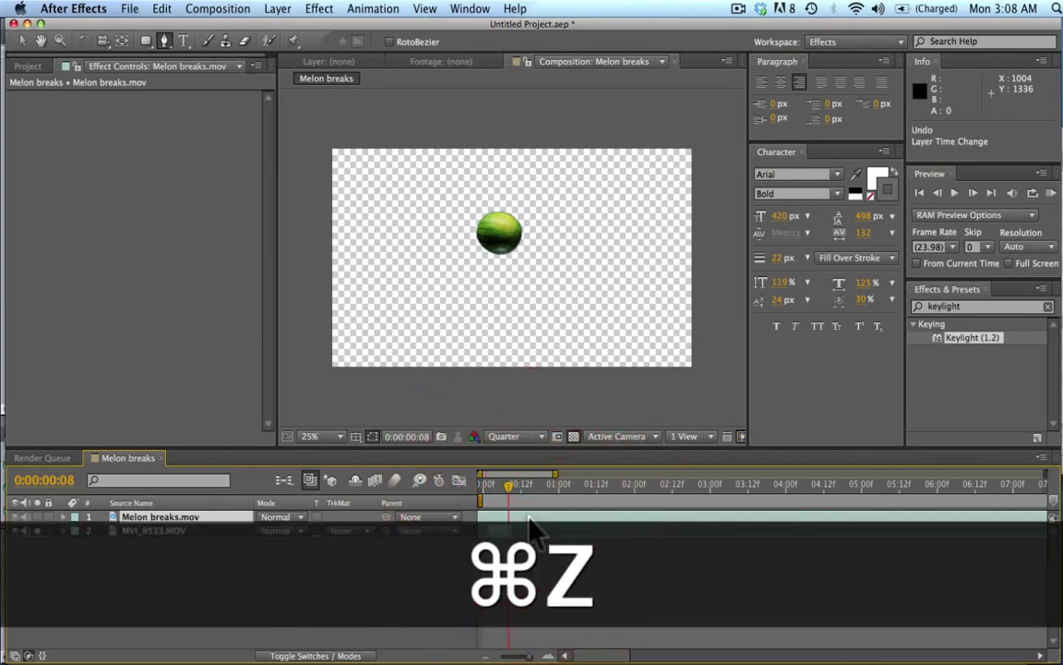
{"action": "left_click", "coordinate": [226, 560]}
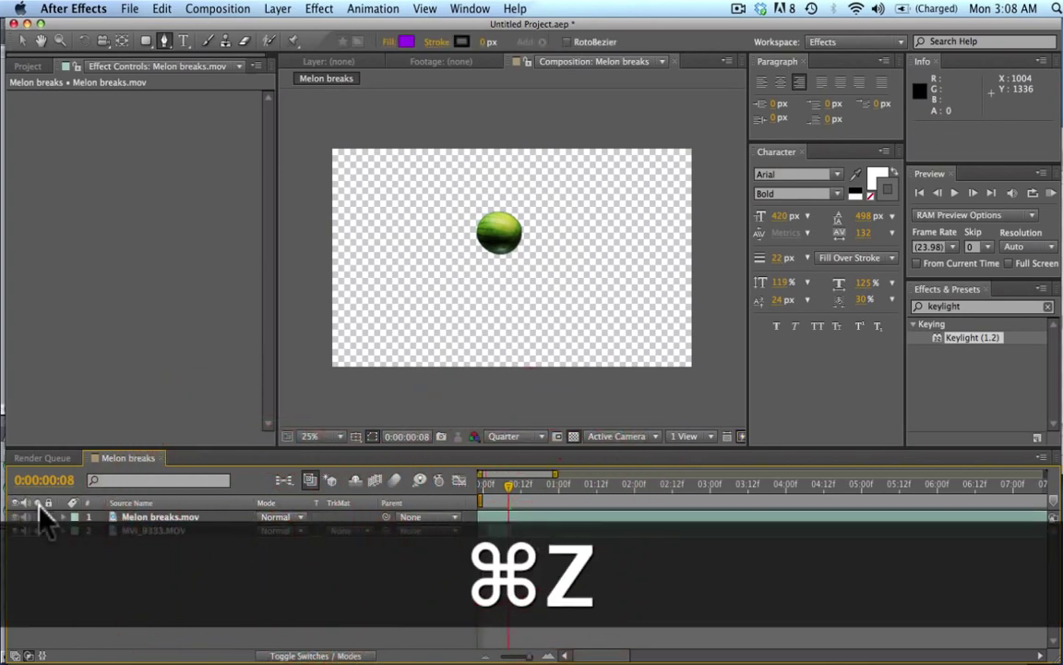
{"action": "left_click", "coordinate": [37, 520]}
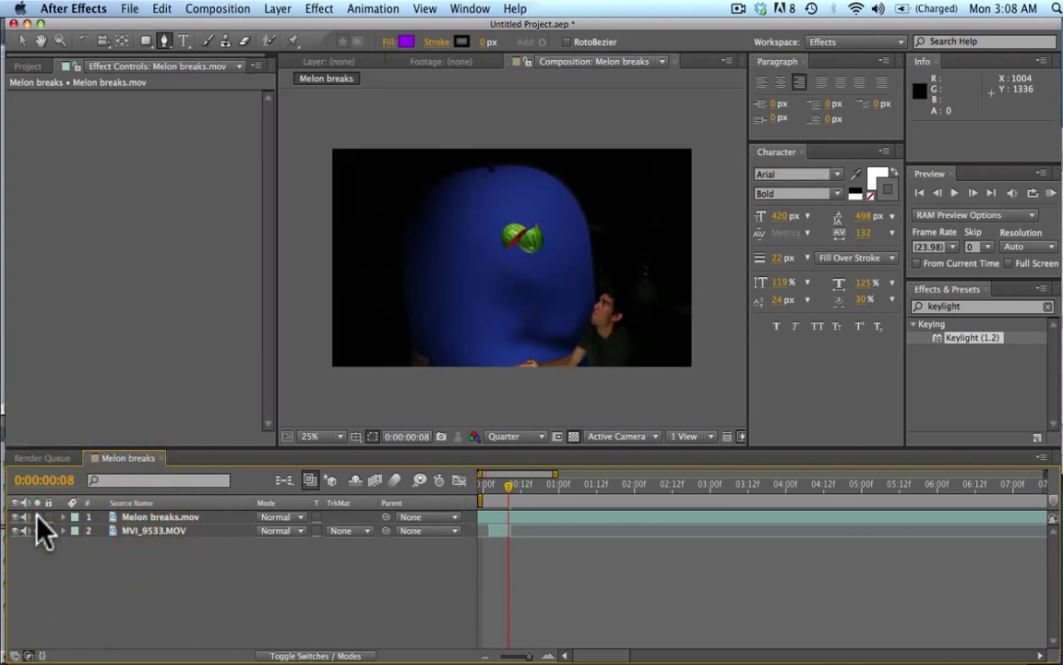
{"action": "left_click", "coordinate": [155, 518]}
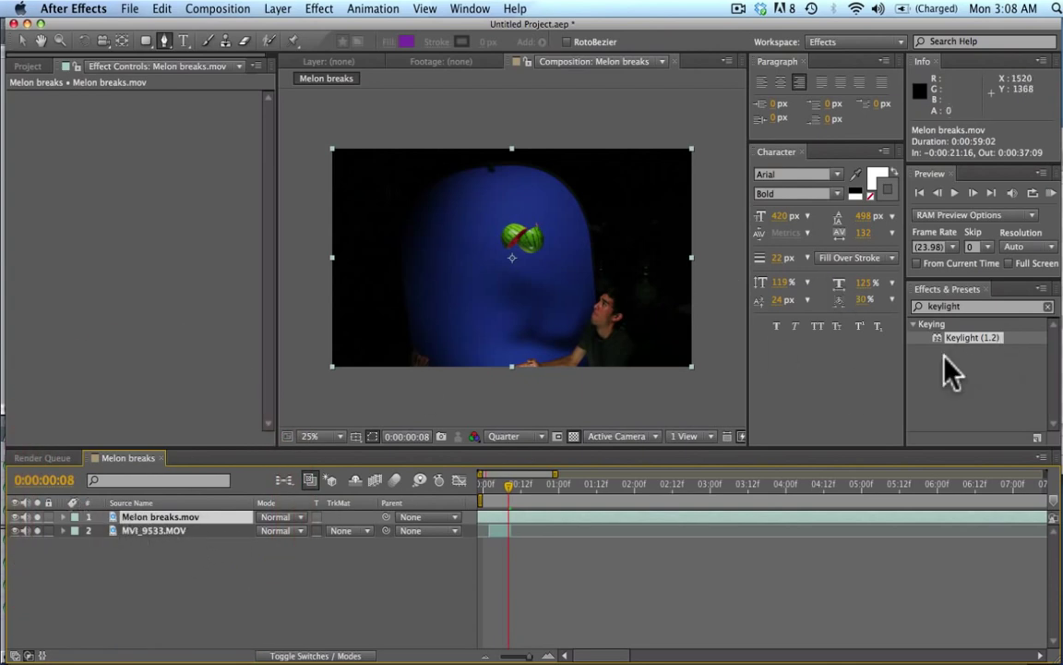
{"action": "left_click_drag", "start_coordinate": [951, 342], "coordinate": [399, 231]}
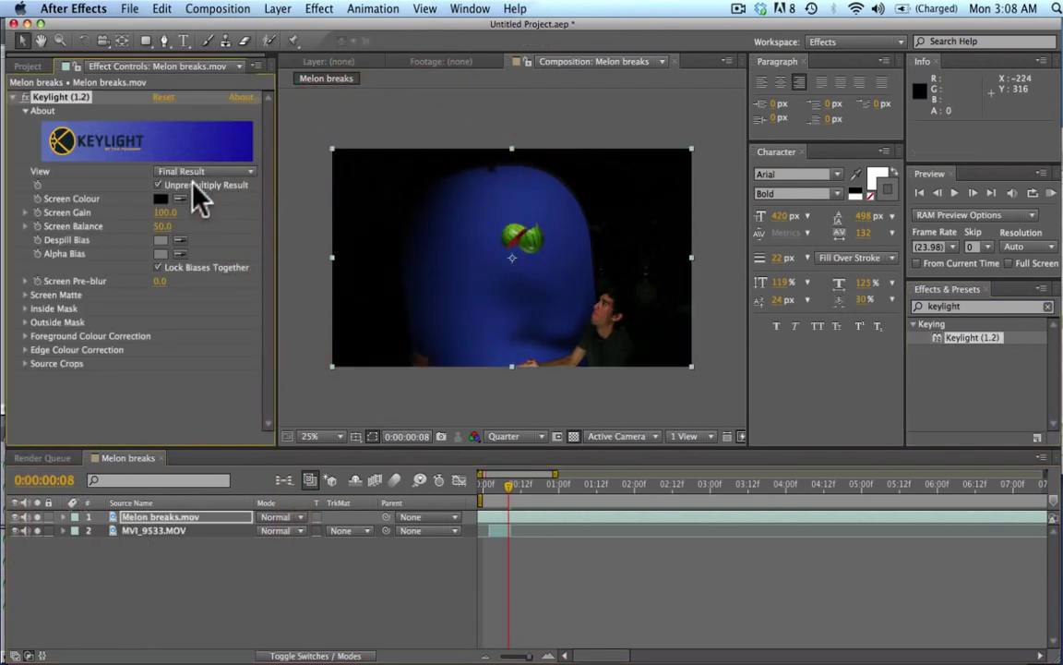
- Key out the blue backdrop of Melon breaks.mov by sampling it as Screen Colour and set Screen Gain to 139
{"action": "left_click", "coordinate": [181, 197]}
{"action": "left_click", "coordinate": [1020, 261]}
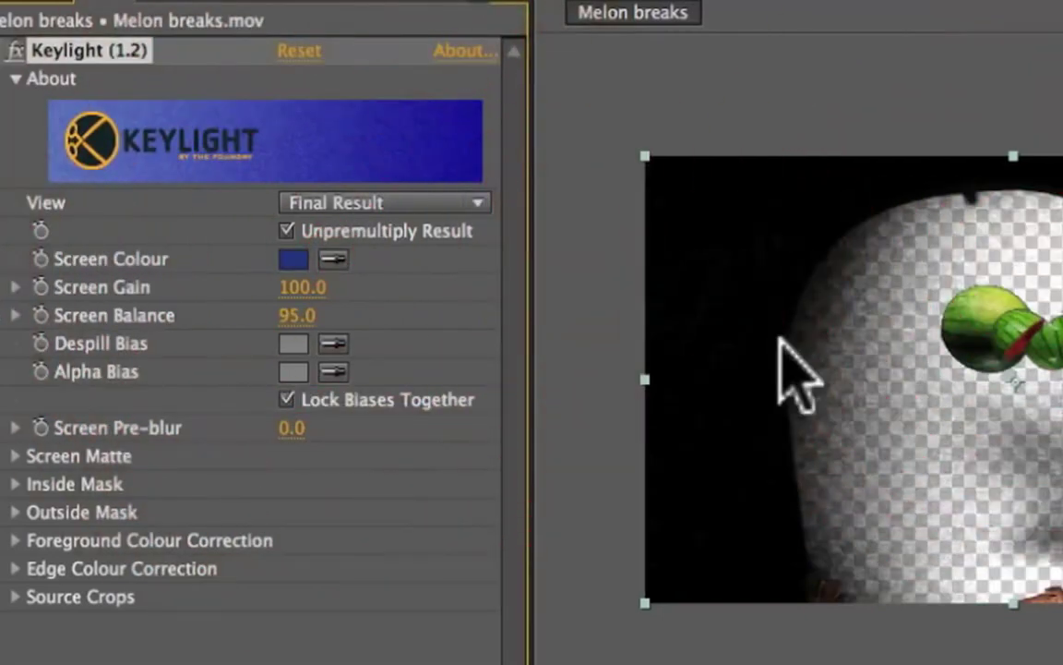
{"action": "left_click_drag", "start_coordinate": [303, 288], "coordinate": [388, 318]}
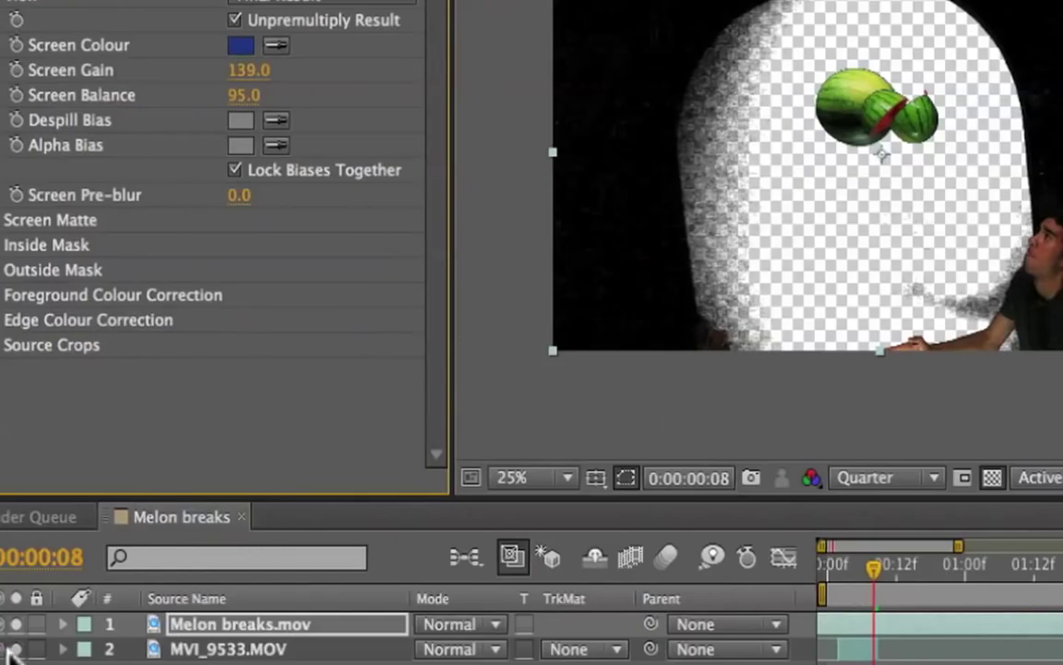
- Unsolo MVI_9533.MOV and trim the start of the Melon breaks.mov layer to 0:00:00:06, where the melon begins to split
{"action": "left_click", "coordinate": [12, 645]}
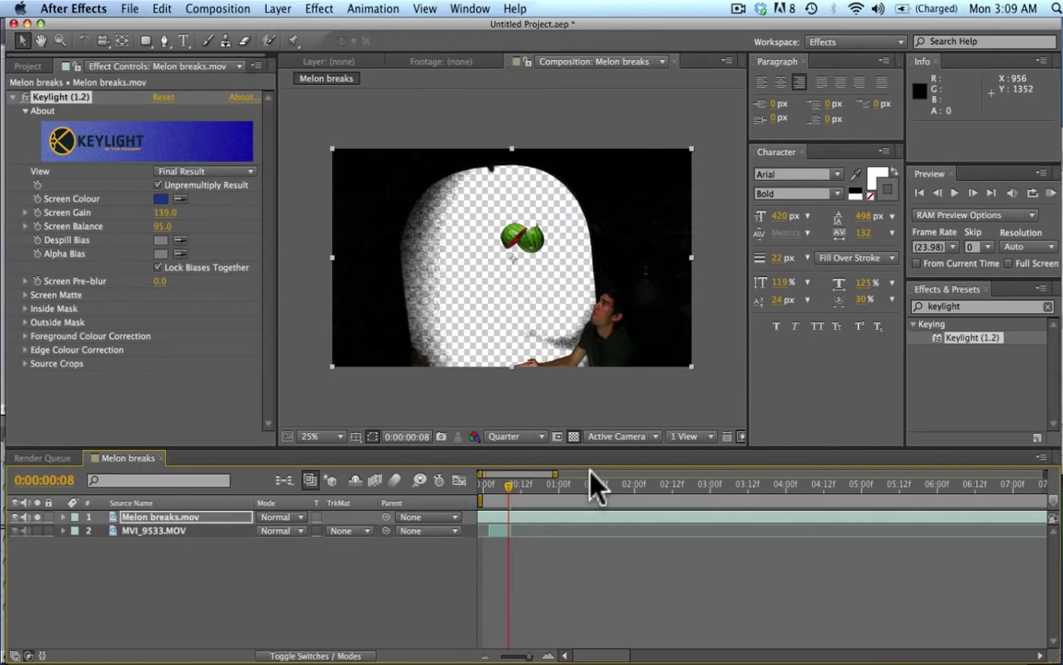
{"action": "key", "text": "cmd+Left"}
{"action": "key", "text": "cmd+Right"}
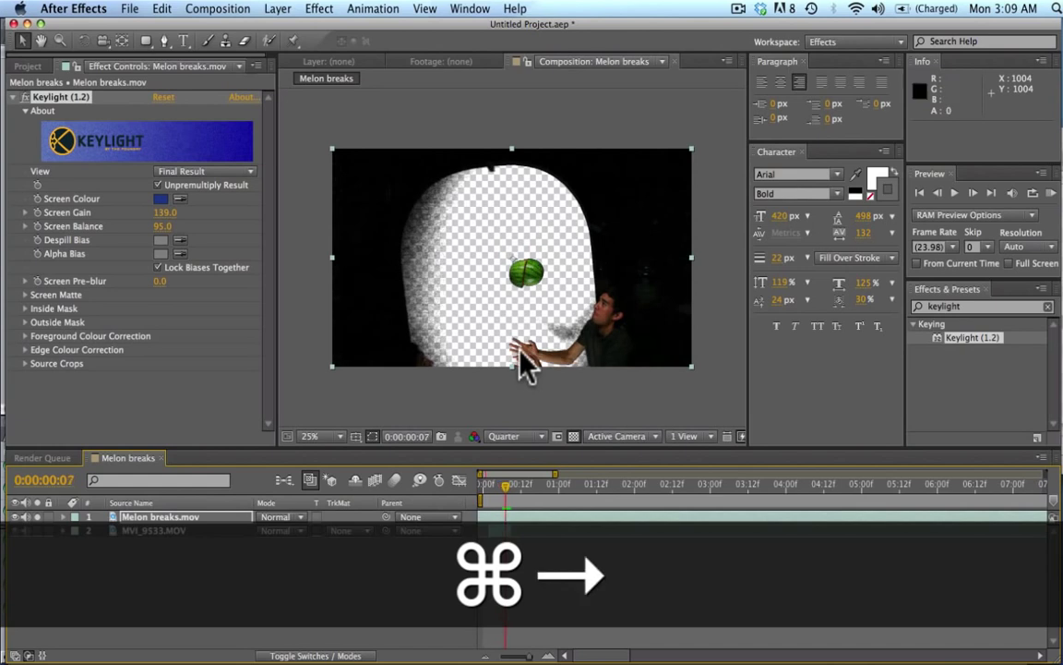
{"action": "key", "text": "cmd+Left"}
{"action": "key", "text": "cmd+Left"}
{"action": "key", "text": "super+Right"}
{"action": "key", "text": "super+Right"}
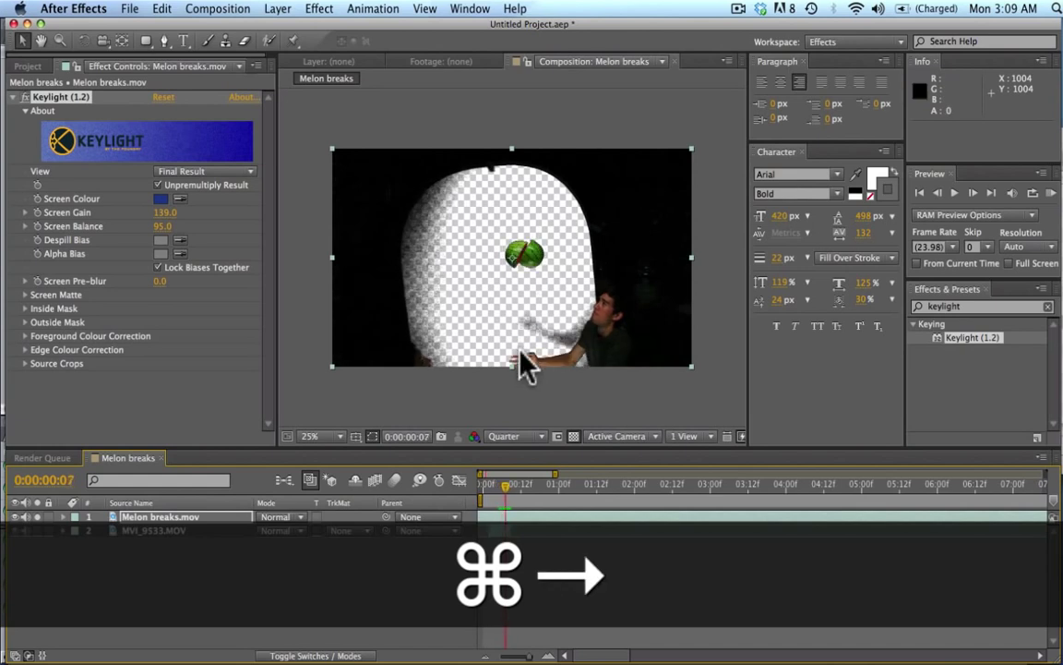
{"action": "key", "text": "super+Left"}
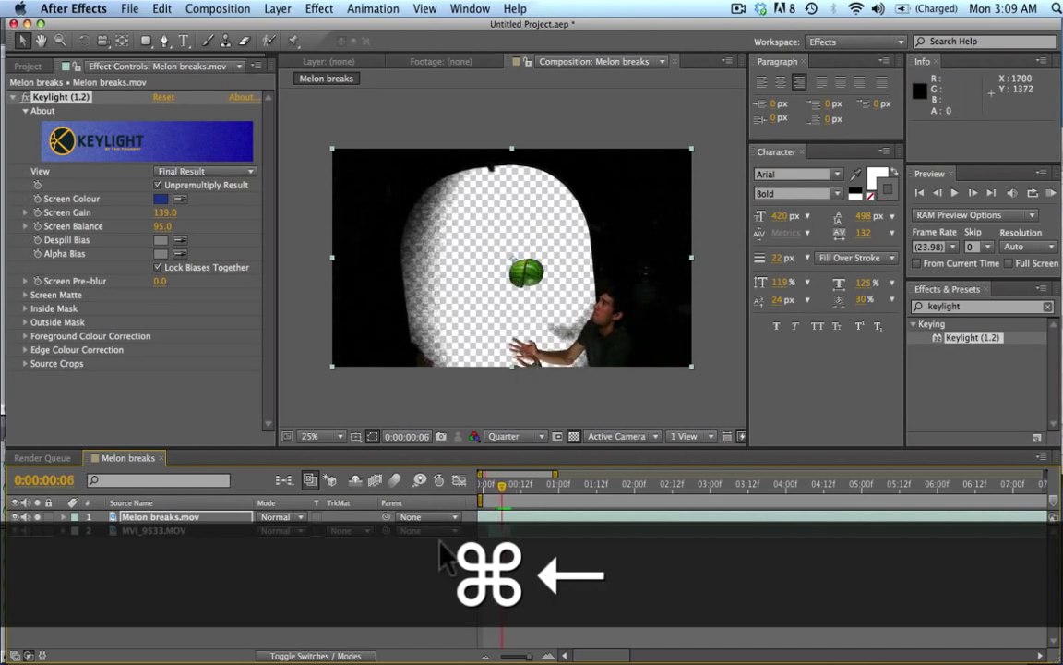
{"action": "left_click", "coordinate": [498, 523]}
{"action": "key", "text": "alt+bracketleft"}
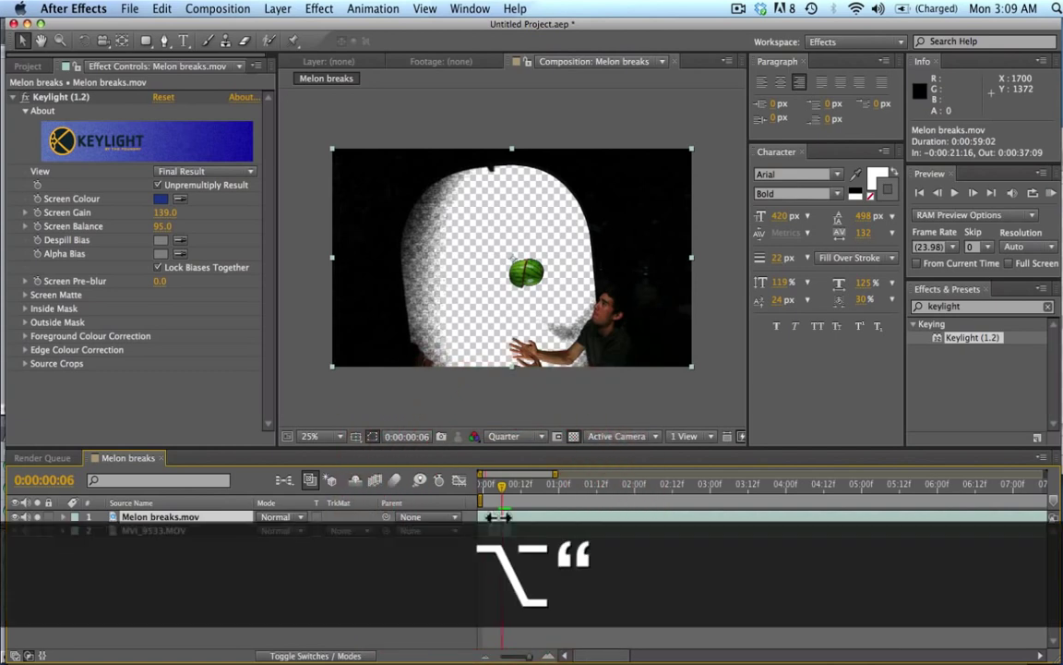
- Step through the melon halves' flight and trim the end of the Melon breaks.mov layer at 0:00:00:23
{"action": "key", "text": "super+Right"}
{"action": "key", "text": "super+Right"}
{"action": "key", "text": "super+Right"}
{"action": "key", "text": "super+Right"}
{"action": "key", "text": "super+Right"}
{"action": "key", "text": "super+Right"}
{"action": "key", "text": "super+Right"}
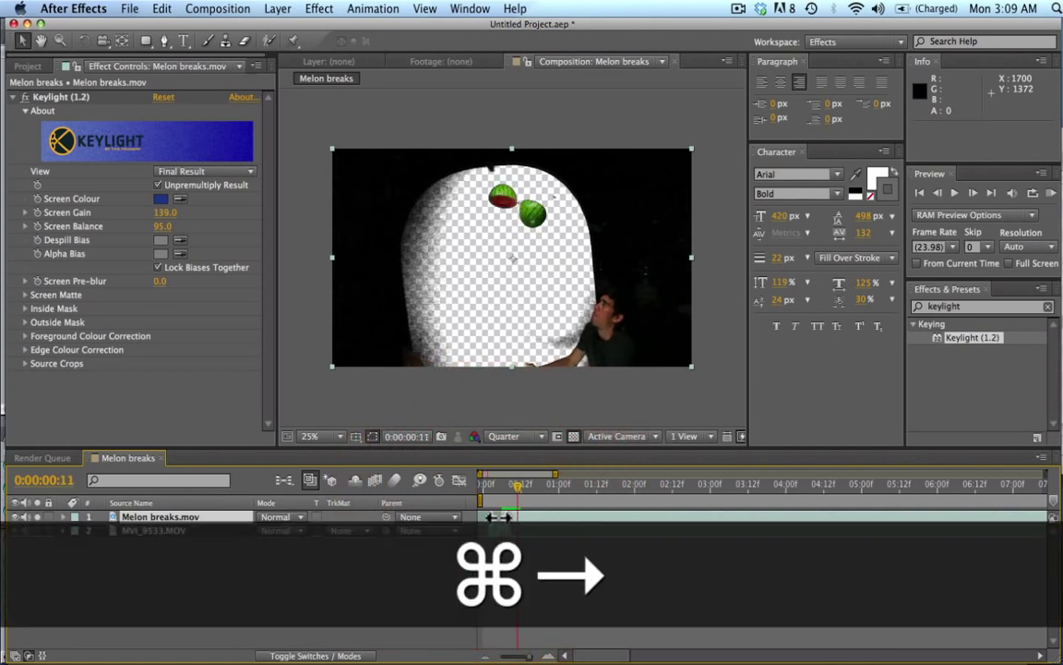
{"action": "key", "text": "super+Right"}
{"action": "key", "text": "super+Right"}
{"action": "key", "text": "super+Right"}
{"action": "key", "text": "super+Right"}
{"action": "key", "text": "super+Right"}
{"action": "key", "text": "super+Right"}
{"action": "key", "text": "super+Right"}
{"action": "key", "text": "super+Right"}
{"action": "key", "text": "super+Right"}
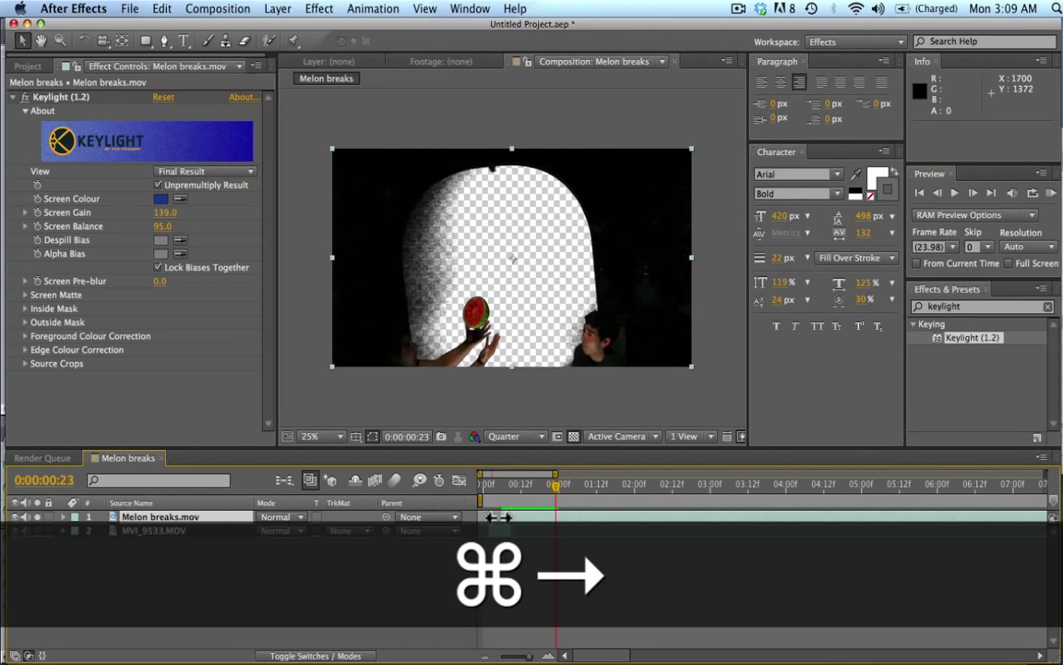
{"action": "key", "text": "alt+bracketright"}
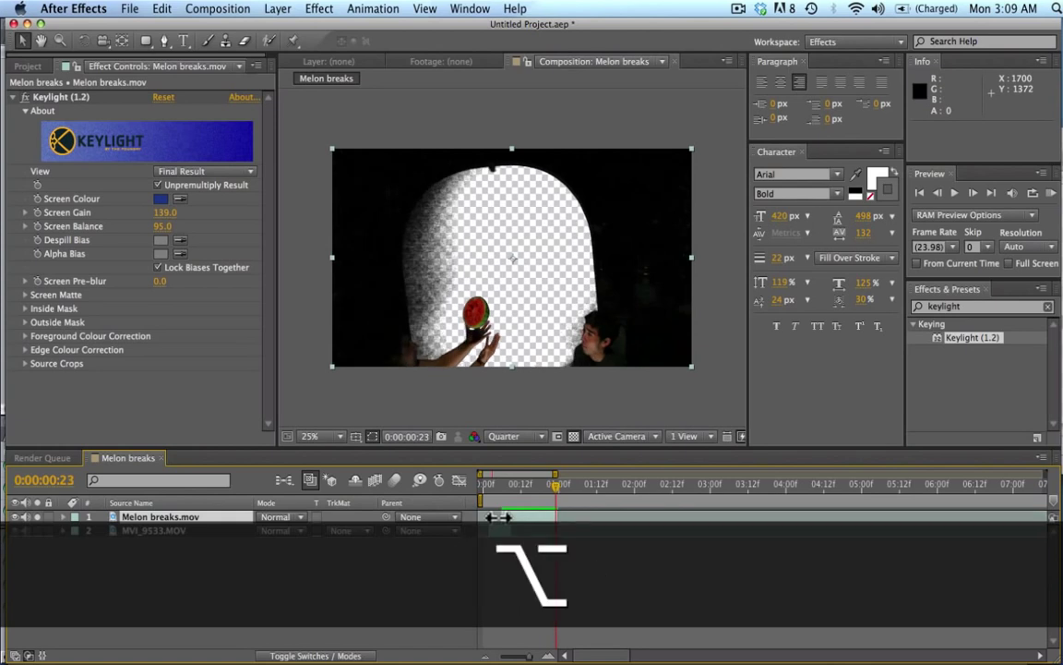
- Draw a closed three-point Pen mask on Melon breaks.mov around the right-hand melon half at 0:00:00:18
{"action": "mouse_move", "coordinate": [513, 486]}
{"action": "left_mouse_down"}
{"action": "mouse_move", "coordinate": [501, 484]}
{"action": "mouse_move", "coordinate": [522, 483]}
{"action": "left_mouse_up"}
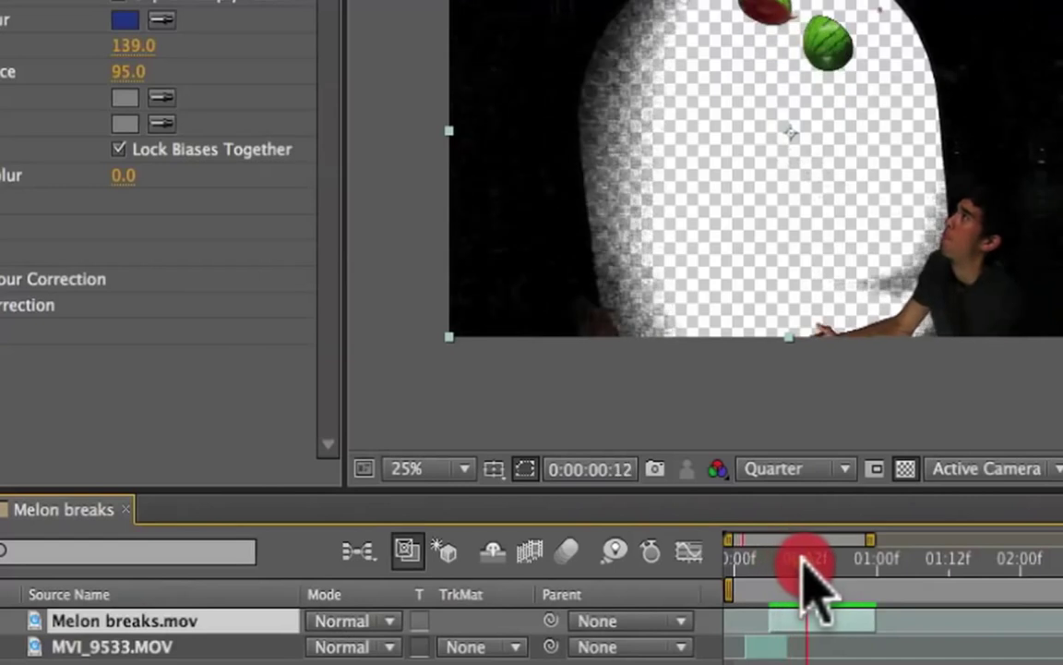
{"action": "left_click_drag", "start_coordinate": [803, 565], "coordinate": [838, 566]}
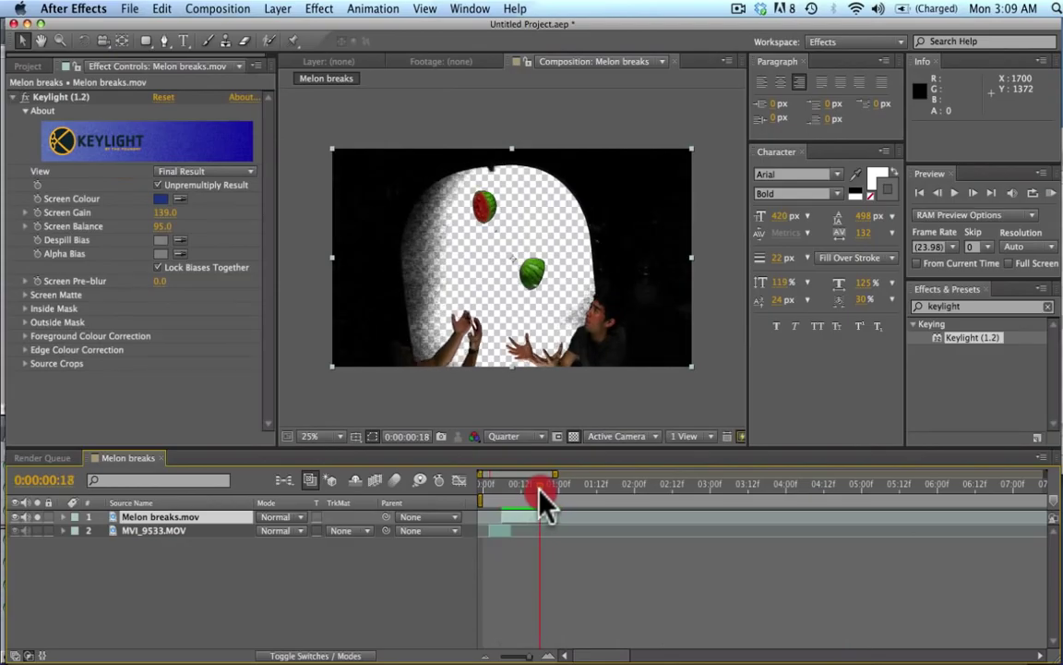
{"action": "left_click_drag", "start_coordinate": [545, 503], "coordinate": [534, 494]}
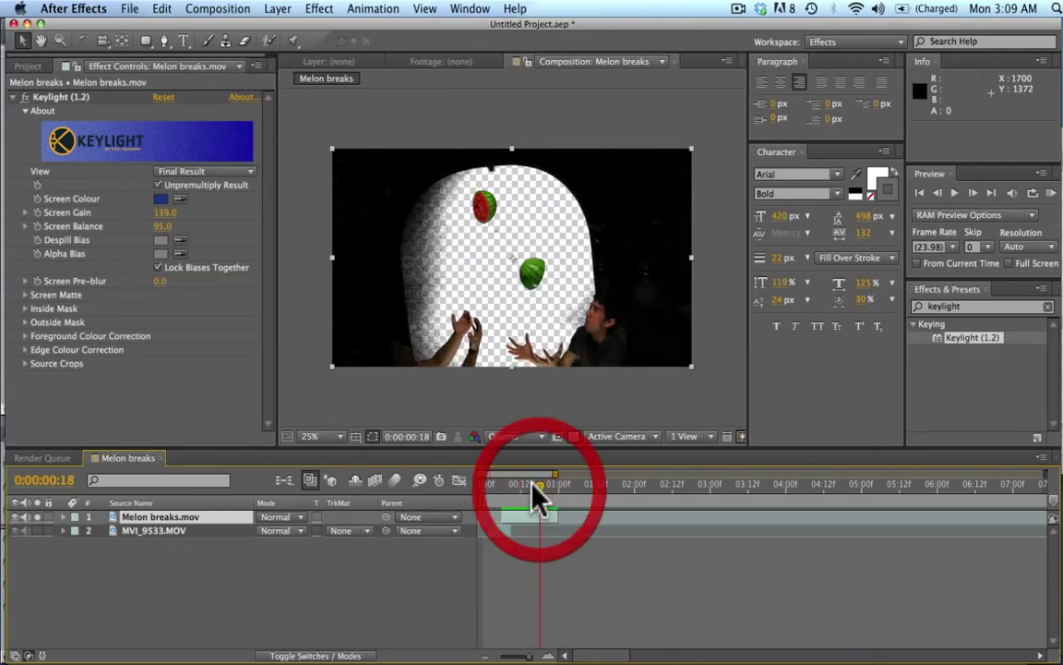
{"action": "key", "text": "g"}
{"action": "left_click", "coordinate": [509, 263]}
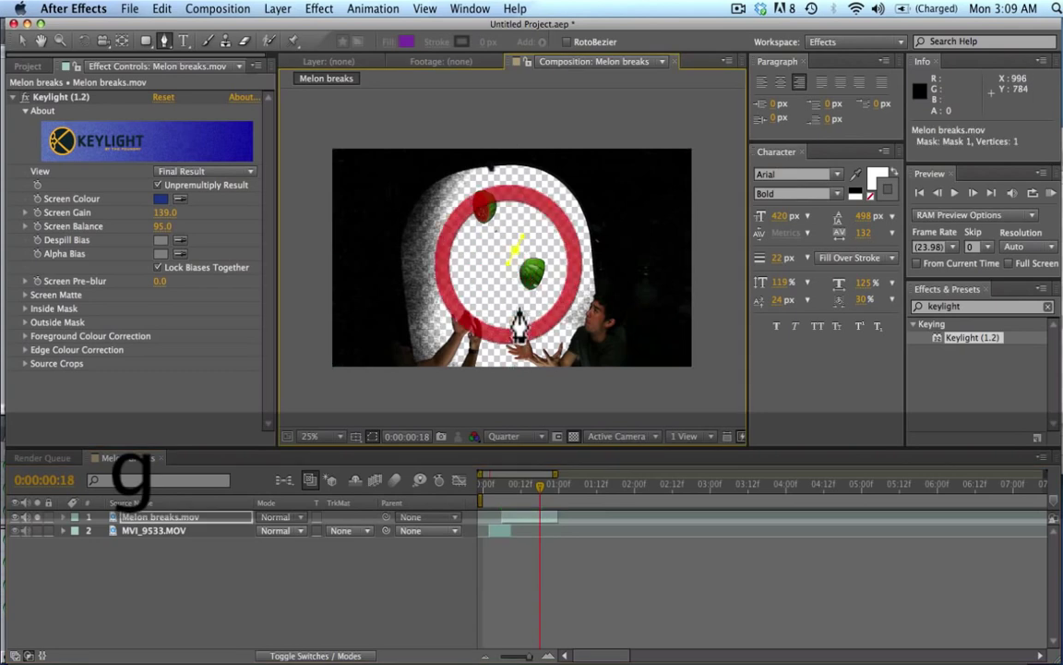
{"action": "left_click_drag", "start_coordinate": [531, 304], "coordinate": [540, 302]}
{"action": "left_click_drag", "start_coordinate": [568, 265], "coordinate": [555, 251]}
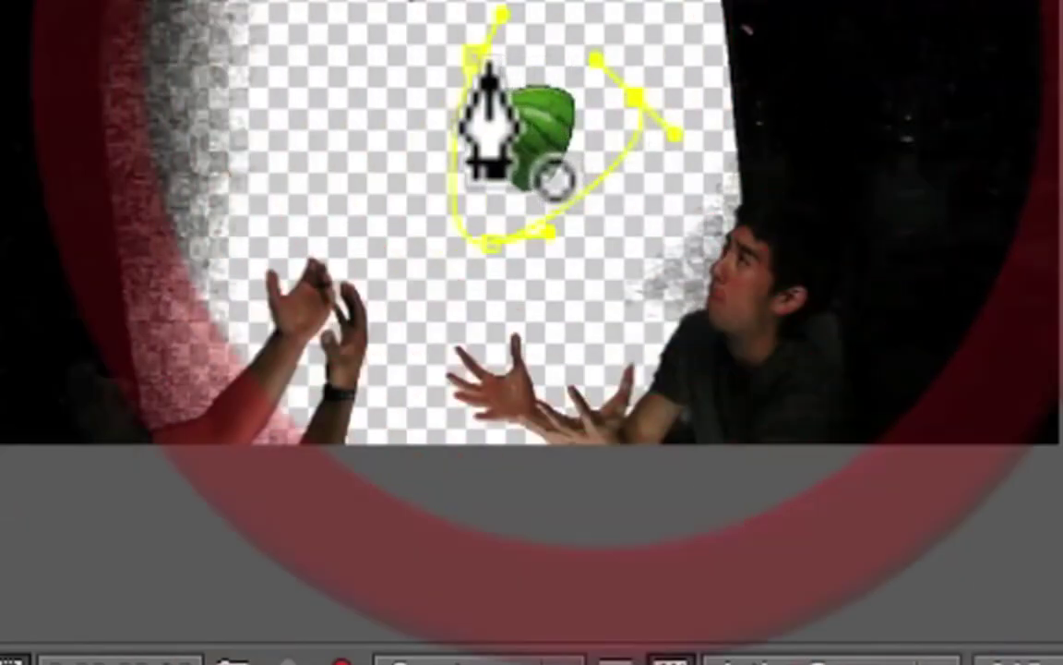
{"action": "left_click", "coordinate": [487, 69]}
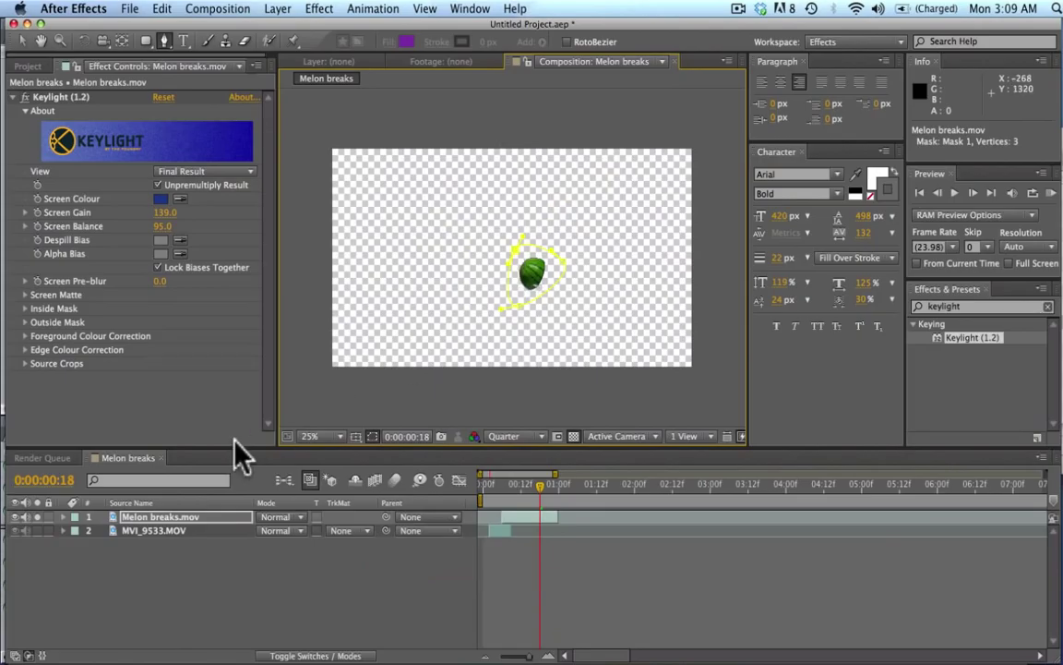
- Reveal the mask properties of Melon breaks.mov and set a Mask Path keyframe at 0:00:00:18
{"action": "key", "text": "p"}
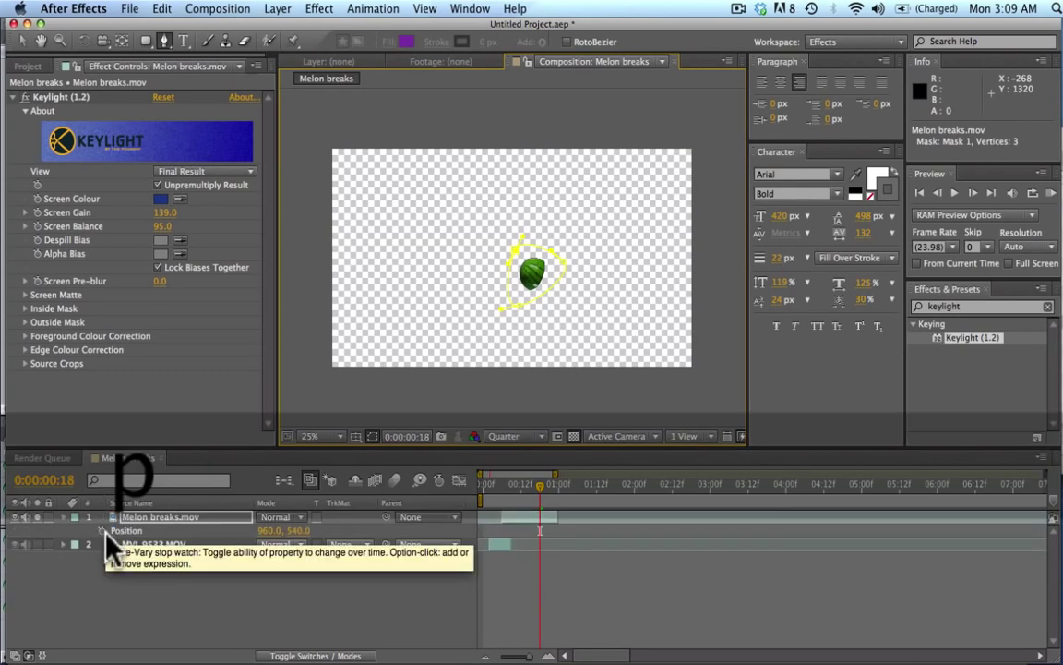
{"action": "key", "text": "m"}
{"action": "left_click", "coordinate": [115, 544]}
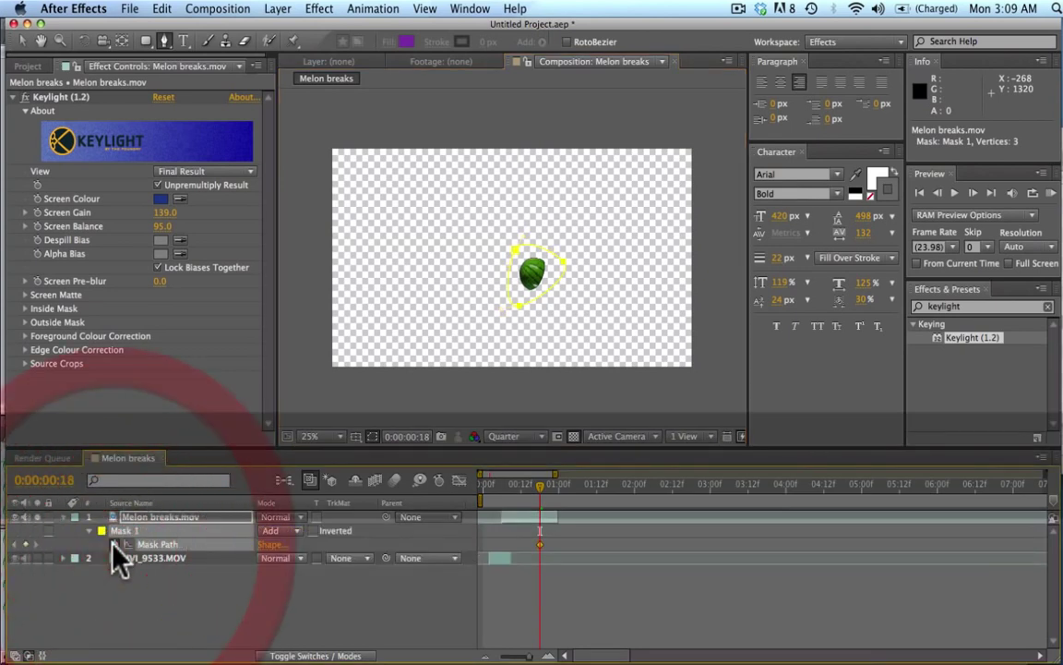
- Keyframe the mask at 0:00:00:21 by moving it down over the falling right-hand melon half
{"action": "key", "text": "super+Right"}
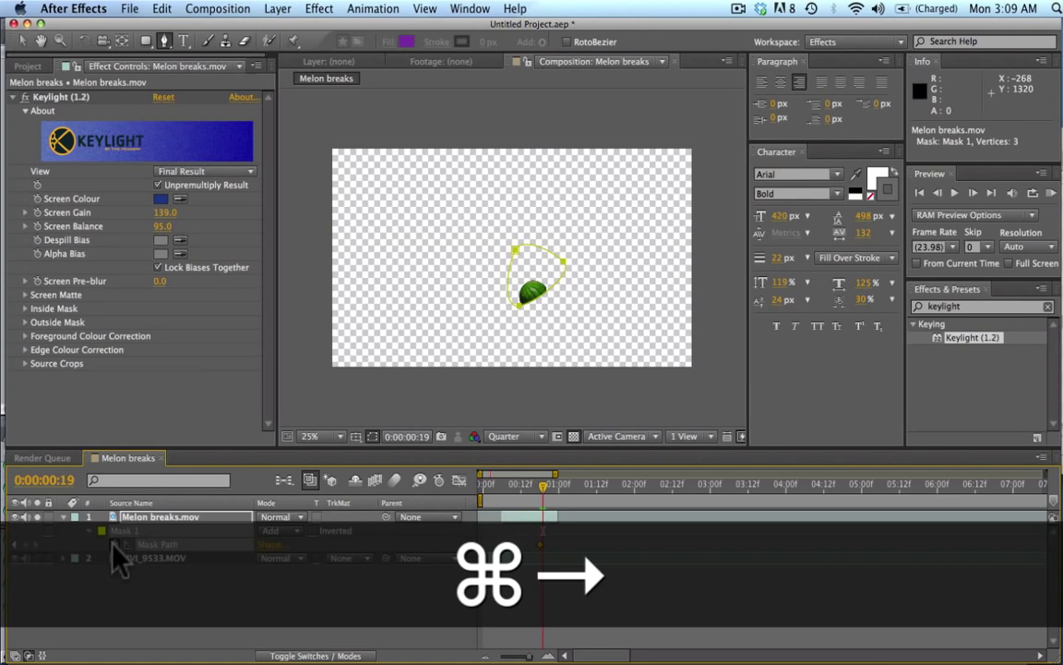
{"action": "key", "text": "v"}
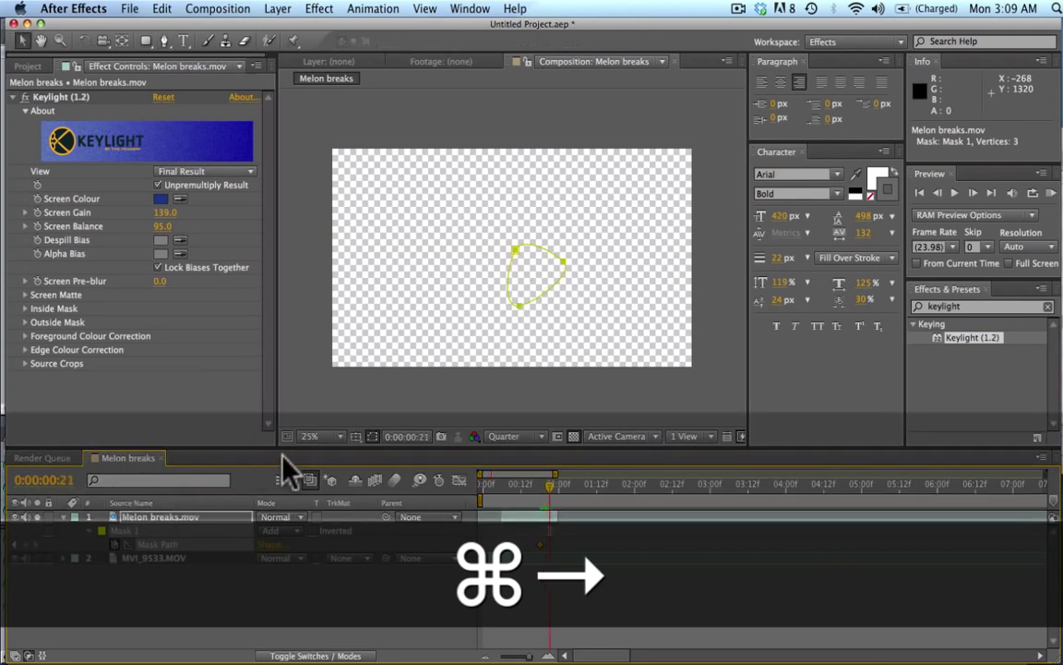
{"action": "key", "text": "v"}
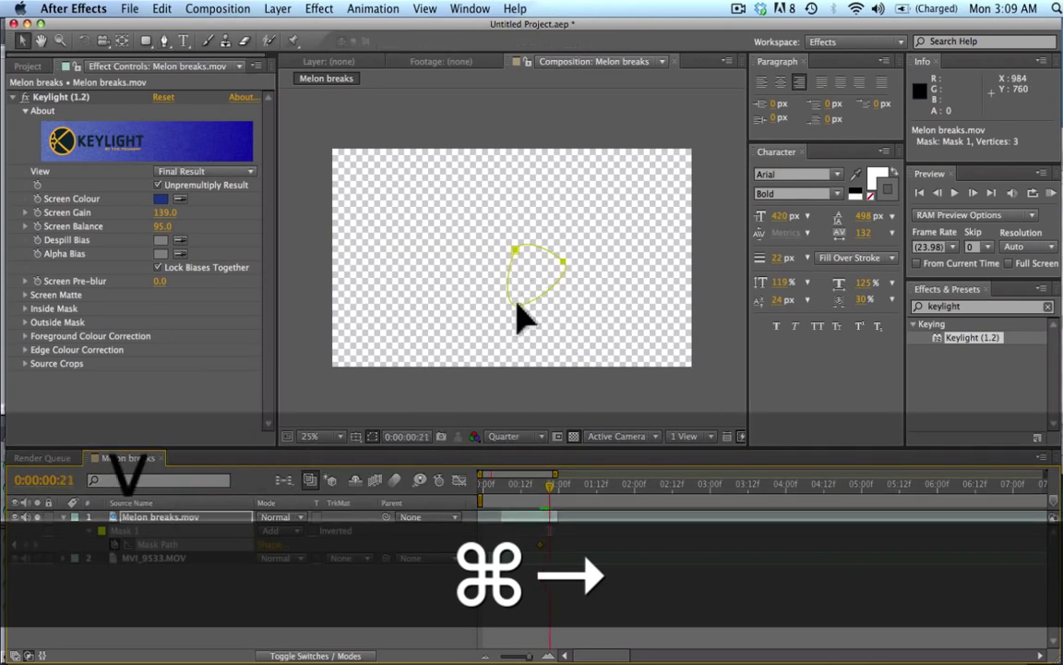
{"action": "left_click_drag", "start_coordinate": [519, 319], "coordinate": [531, 395]}
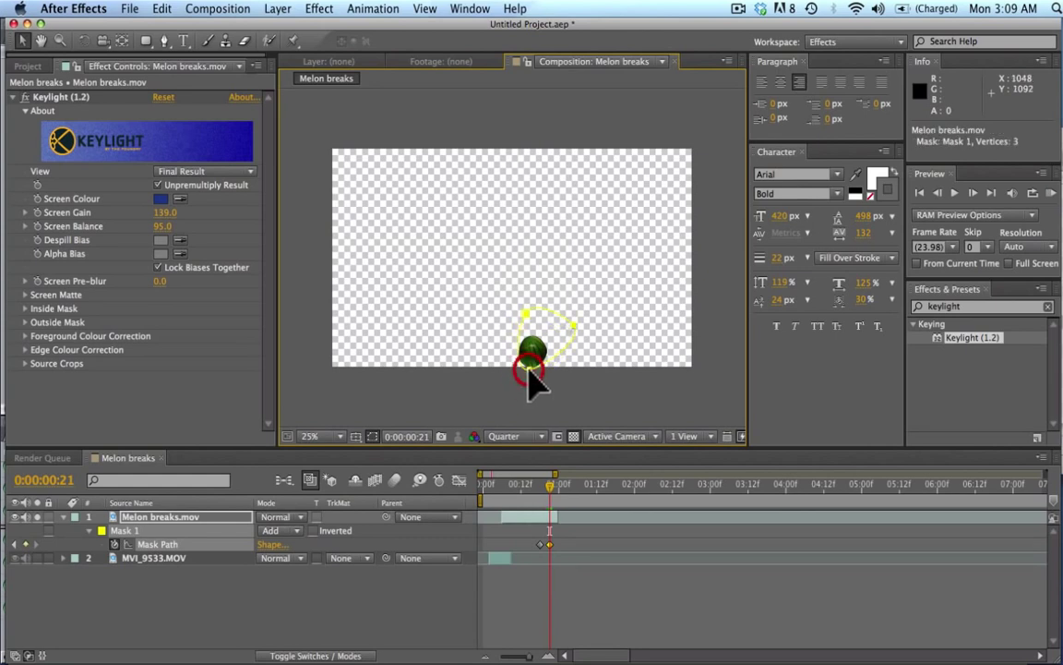
- Keyframe Mask 1 at 0:00:00:15 by moving it up over the right-hand melon half
{"action": "key", "text": "super+Left"}
{"action": "key", "text": "super+Left"}
{"action": "key", "text": "super+Left"}
{"action": "key", "text": "super+Left"}
{"action": "key", "text": "super+Left"}
{"action": "key", "text": "super+Left"}
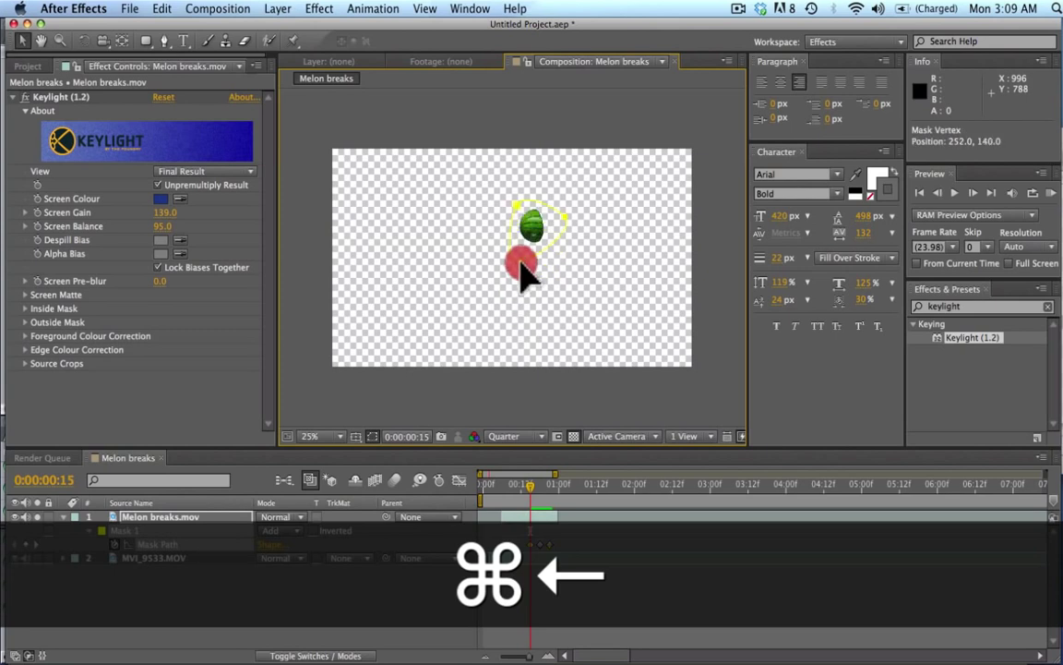
- Keyframe Mask 1 at 0:00:00:10 and 0:00:00:06 so it follows the right-hand half back to the start of the split
{"action": "key", "text": "super+Left"}
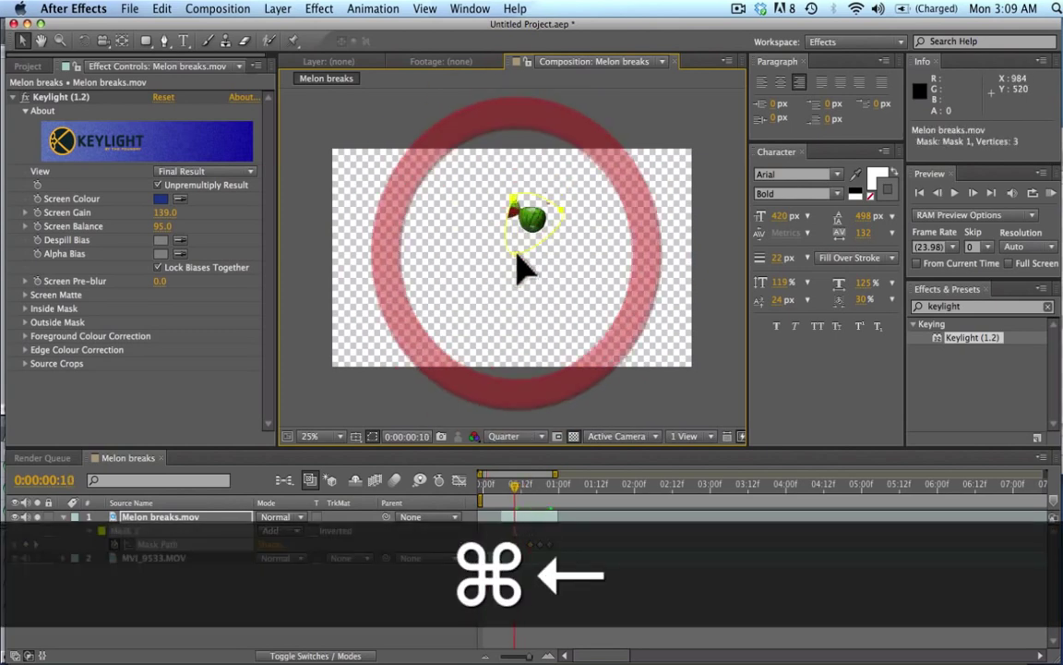
{"action": "key", "text": "super+Left"}
{"action": "key", "text": "super+Left"}
{"action": "key", "text": "super+Left"}
{"action": "left_click_drag", "start_coordinate": [517, 256], "coordinate": [517, 297]}
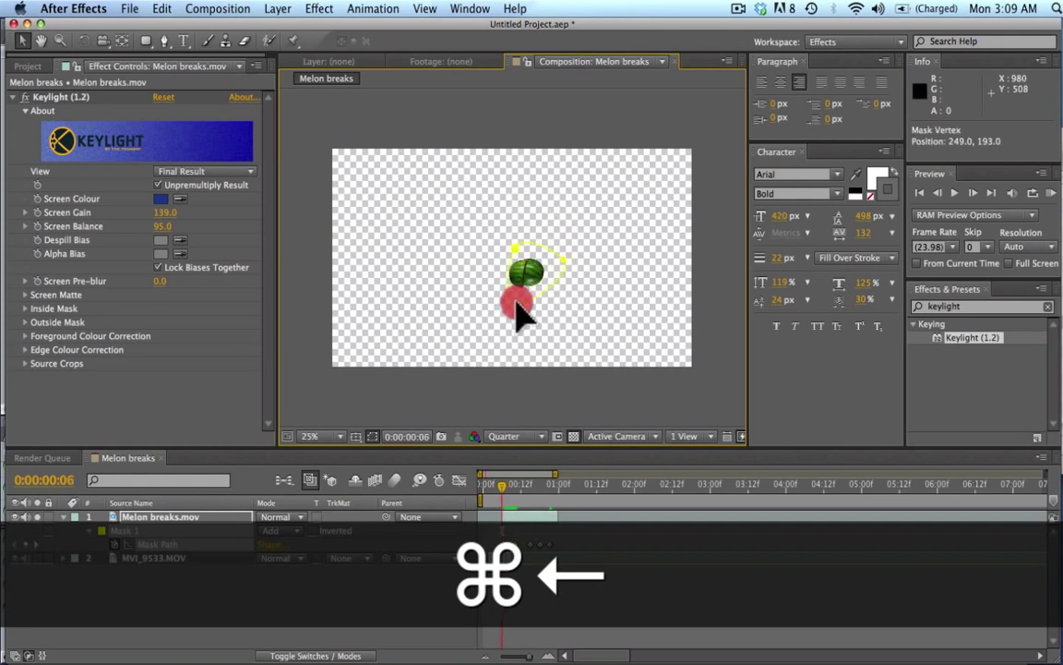
{"action": "key", "text": "super+Left"}
{"action": "key", "text": "super+Right"}
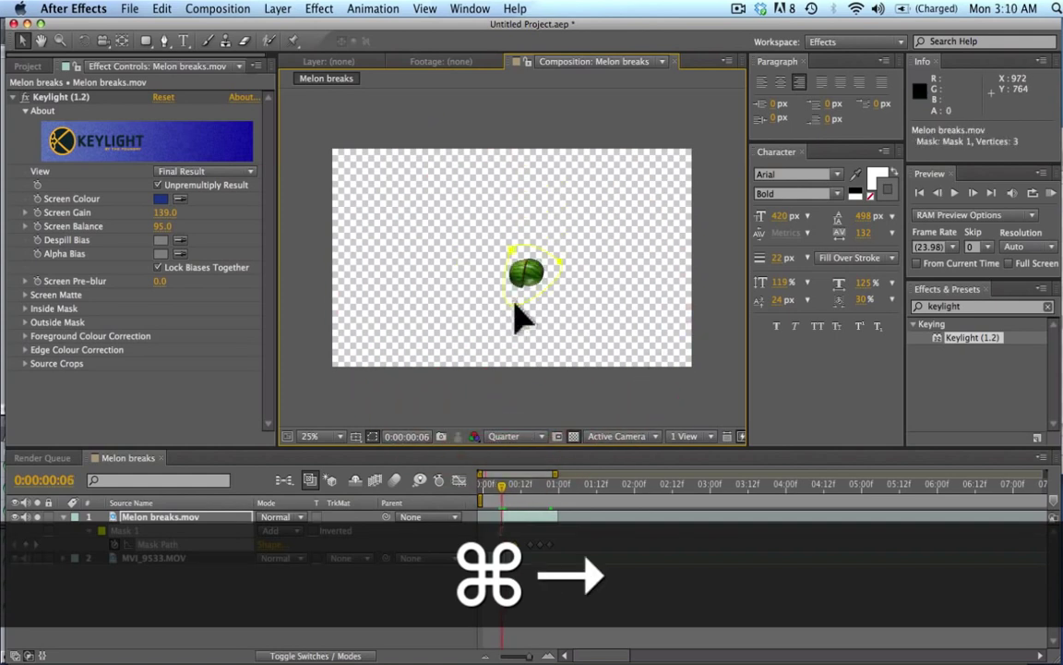
- Draw a second closed three-point Pen mask around the left-hand melon half at 0:00:00:07
{"action": "key", "text": "super+Right"}
{"action": "key", "text": "super+Right"}
{"action": "key", "text": "super+Right"}
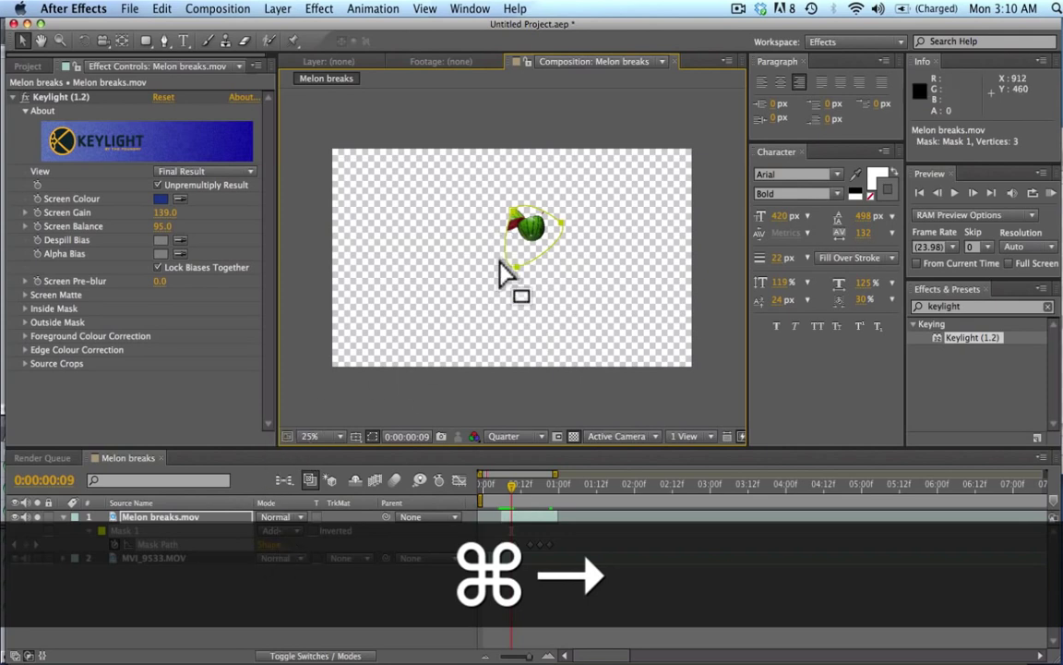
{"action": "key", "text": "super+Left"}
{"action": "key", "text": "super+Left"}
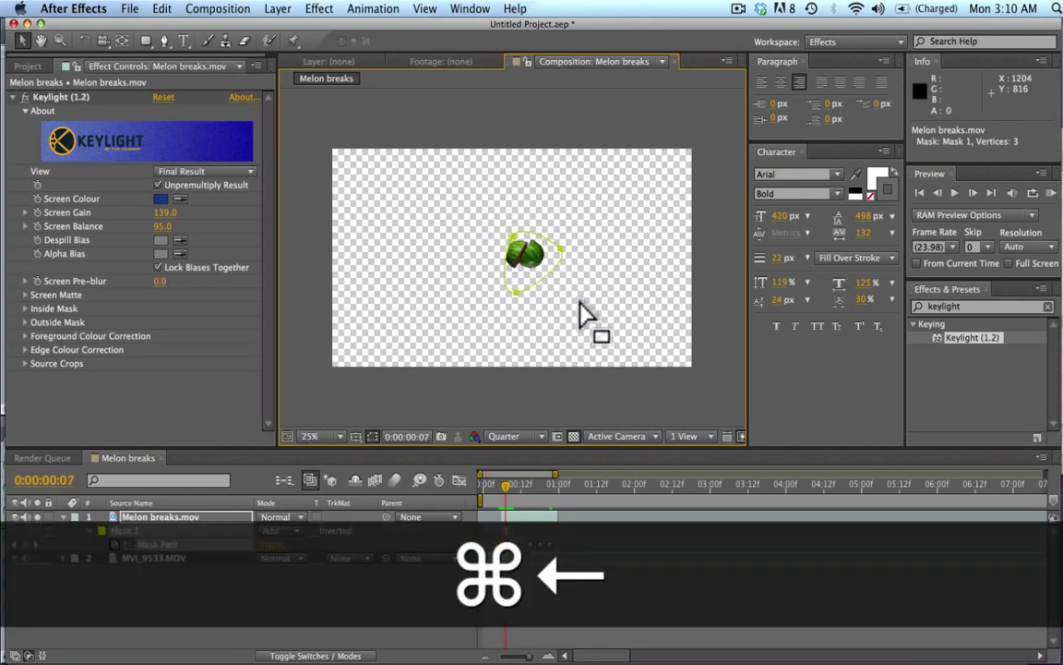
{"action": "key", "text": "g"}
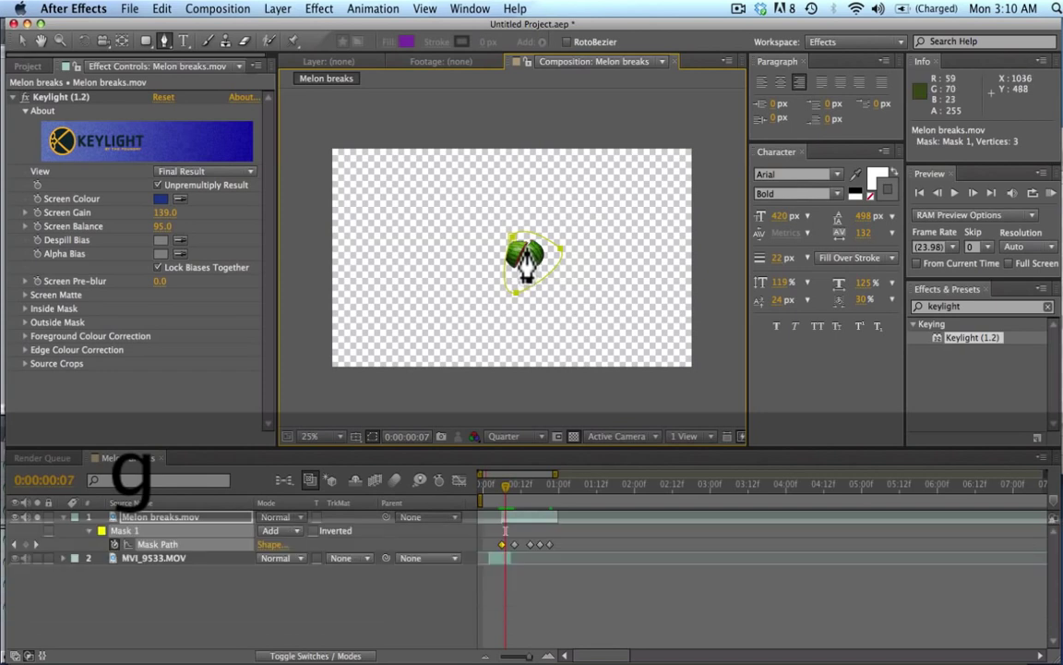
{"action": "left_click", "coordinate": [491, 263]}
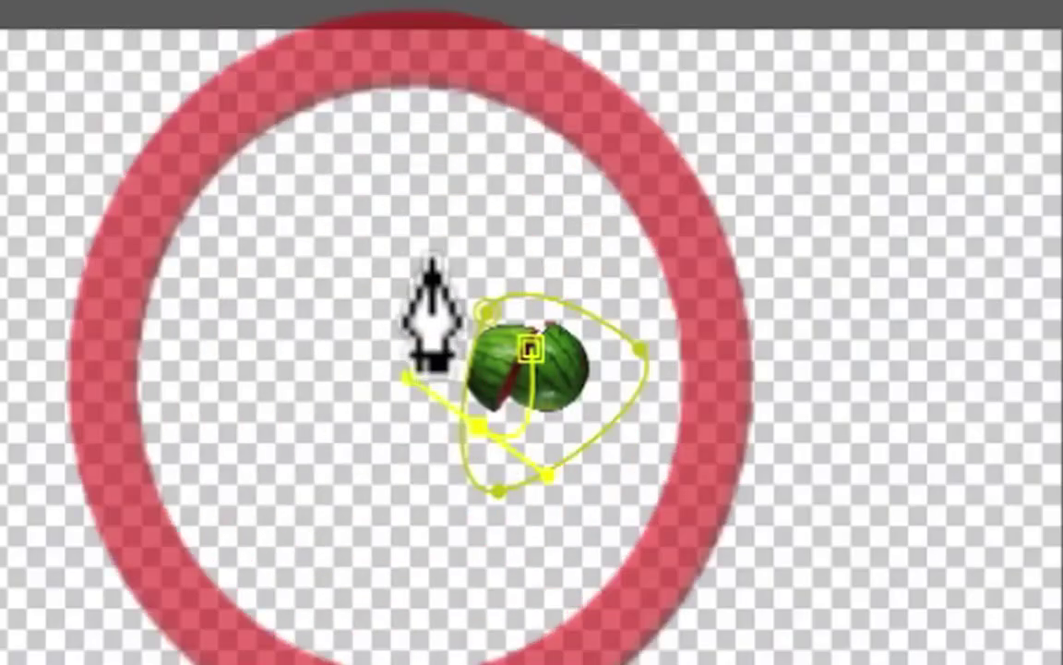
{"action": "left_click", "coordinate": [513, 217]}
{"action": "left_click", "coordinate": [526, 250]}
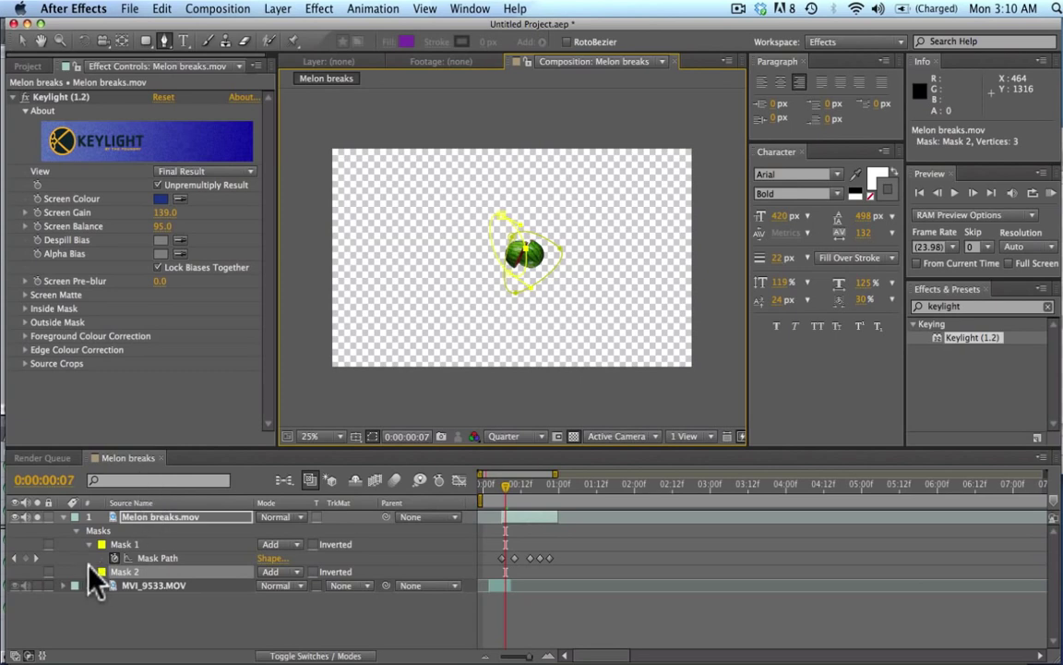
- Reveal all mask properties of Melon breaks.mov and set a Mask Path keyframe on Mask 2 at 0:00:00:07
{"action": "key", "text": "m"}
{"action": "key", "text": "m"}
{"action": "left_click", "coordinate": [112, 614]}
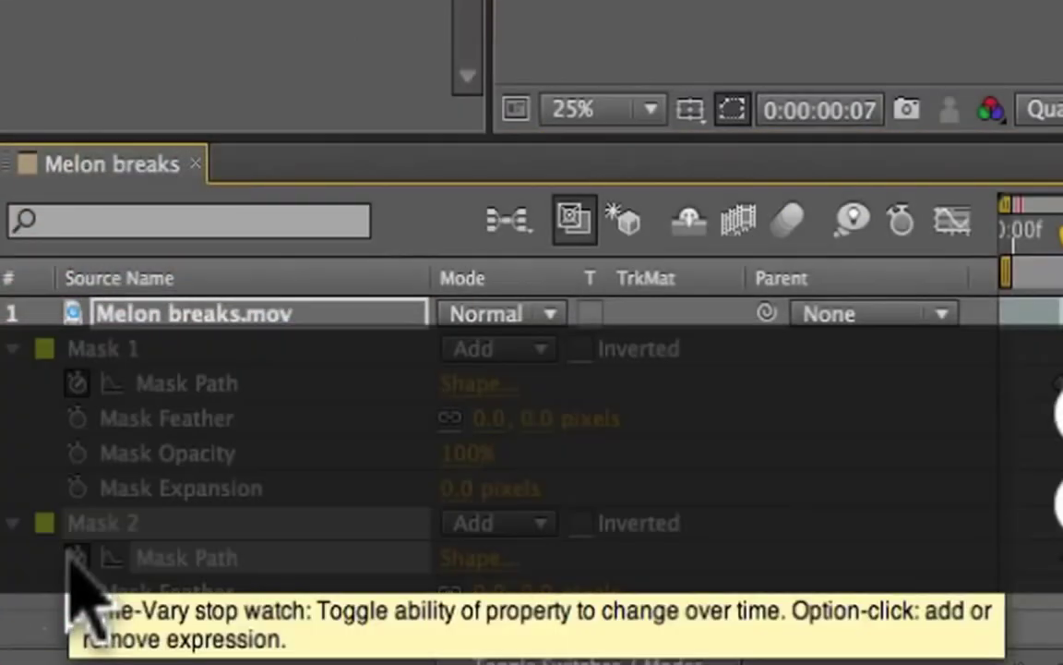
- Keyframe Mask 2 at 0:00:00:08 and 0:00:00:10 by moving it over the rising left-hand melon half
{"action": "key", "text": "super+Right"}
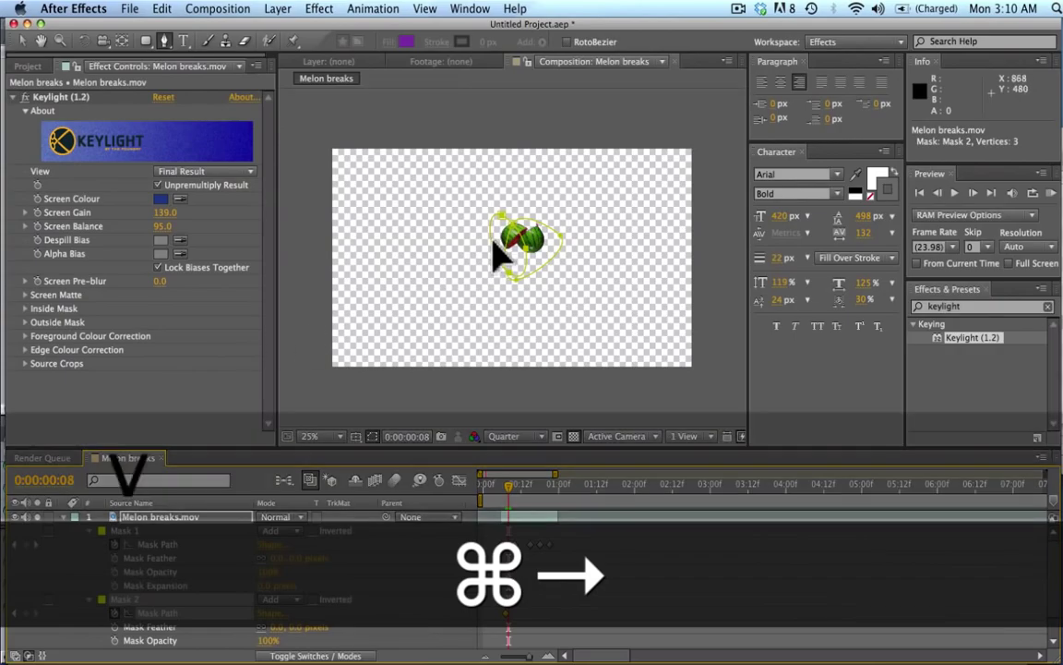
{"action": "left_click_drag", "start_coordinate": [500, 219], "coordinate": [506, 220]}
{"action": "key", "text": "super+Right"}
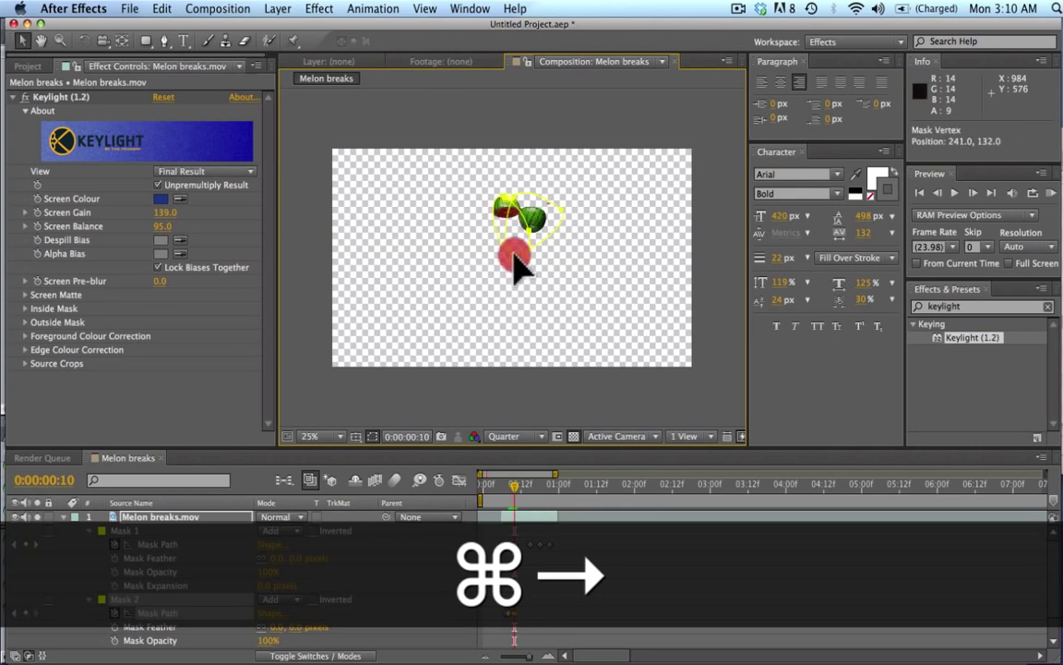
{"action": "left_click_drag", "start_coordinate": [514, 260], "coordinate": [517, 184]}
{"action": "left_click", "coordinate": [496, 231]}
{"action": "key", "text": "super+Right"}
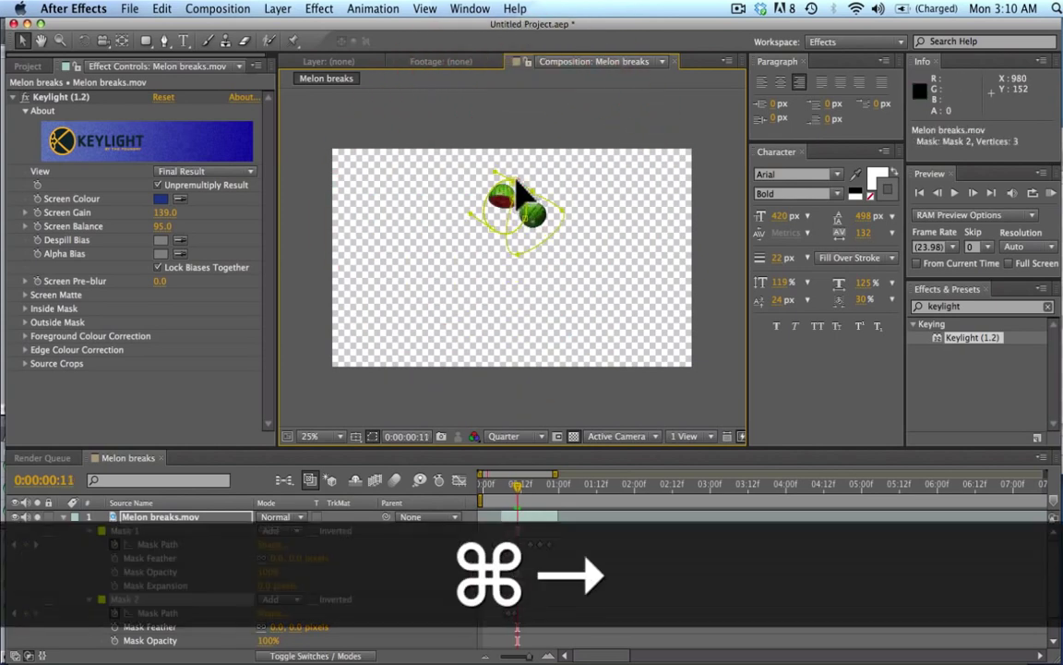
- Select only Mask 2 and keyframe it at 0:00:00:13 by moving it over the left-hand melon half
{"action": "left_click", "coordinate": [124, 530]}
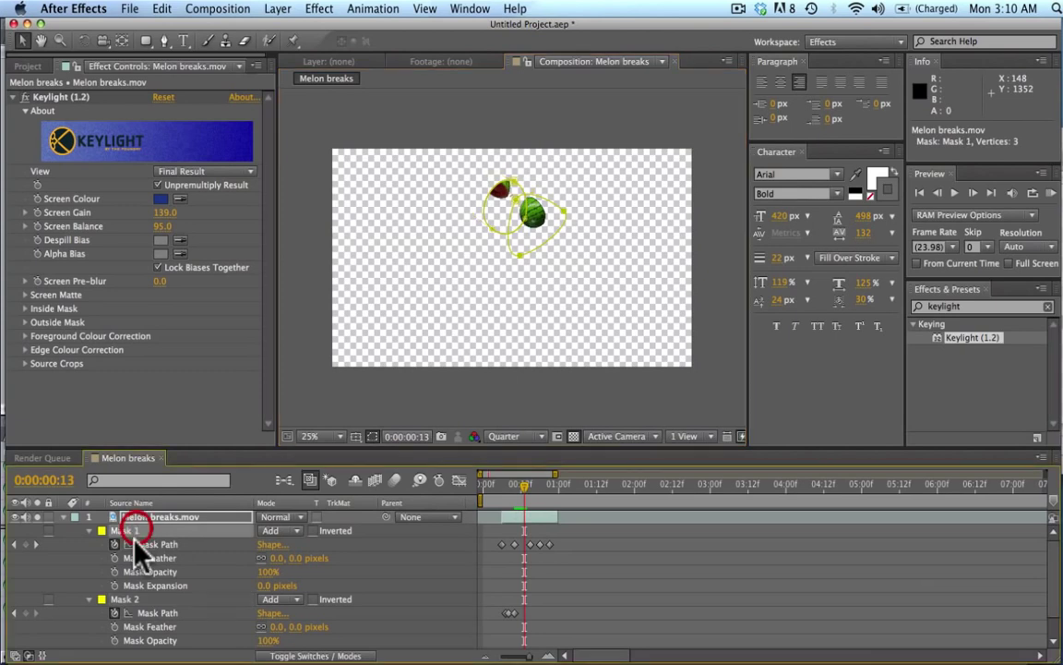
{"action": "left_click", "coordinate": [127, 599]}
{"action": "left_click", "coordinate": [488, 221]}
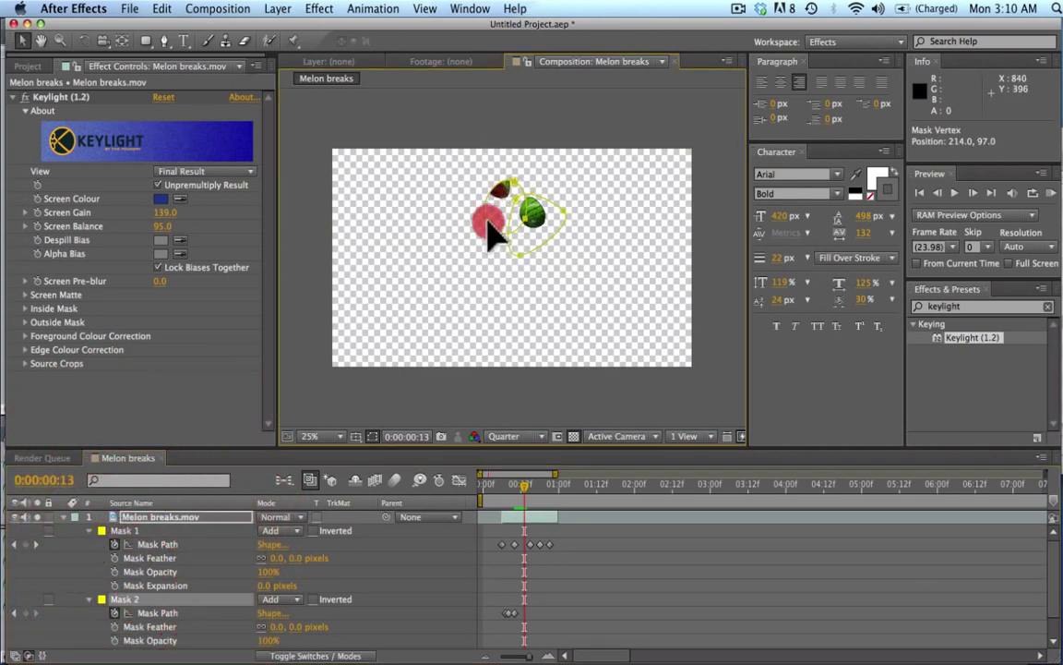
{"action": "left_click", "coordinate": [478, 220]}
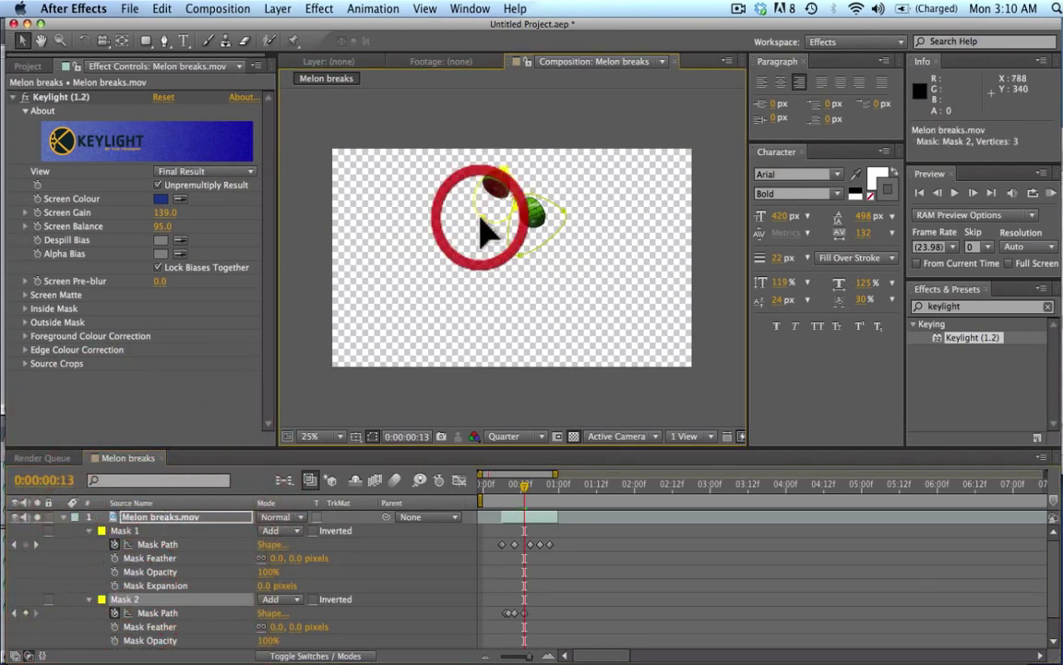
- Keyframe Mask 2 frame by frame from 0:00:00:14 to 0:00:00:17, keeping it around the left-hand melon half
{"action": "key", "text": "period"}
{"action": "key", "text": "h"}
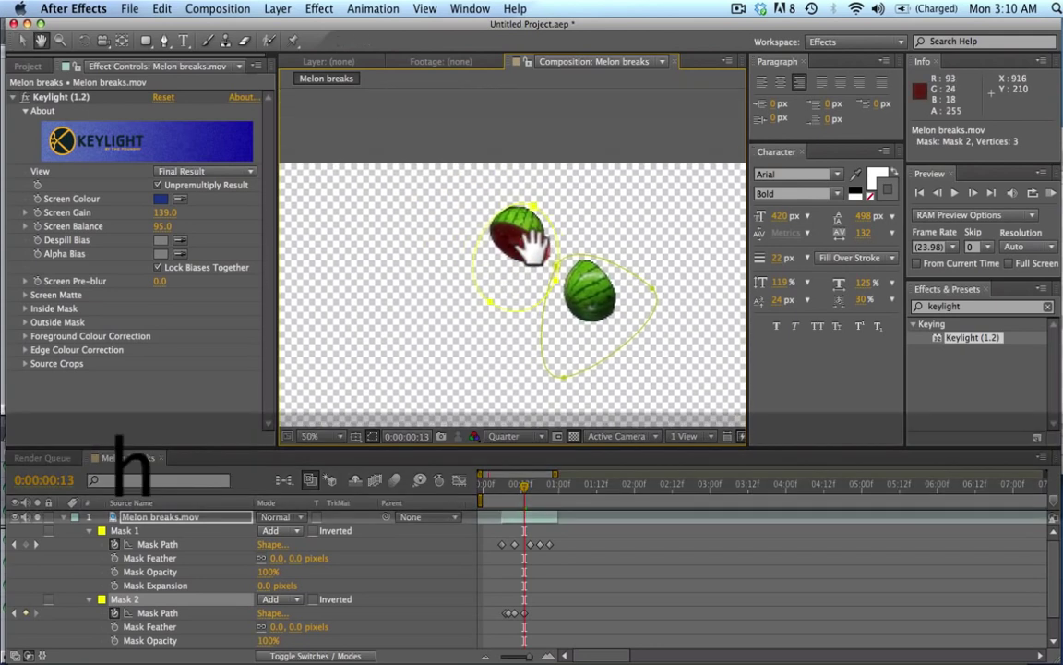
{"action": "left_click", "coordinate": [532, 242]}
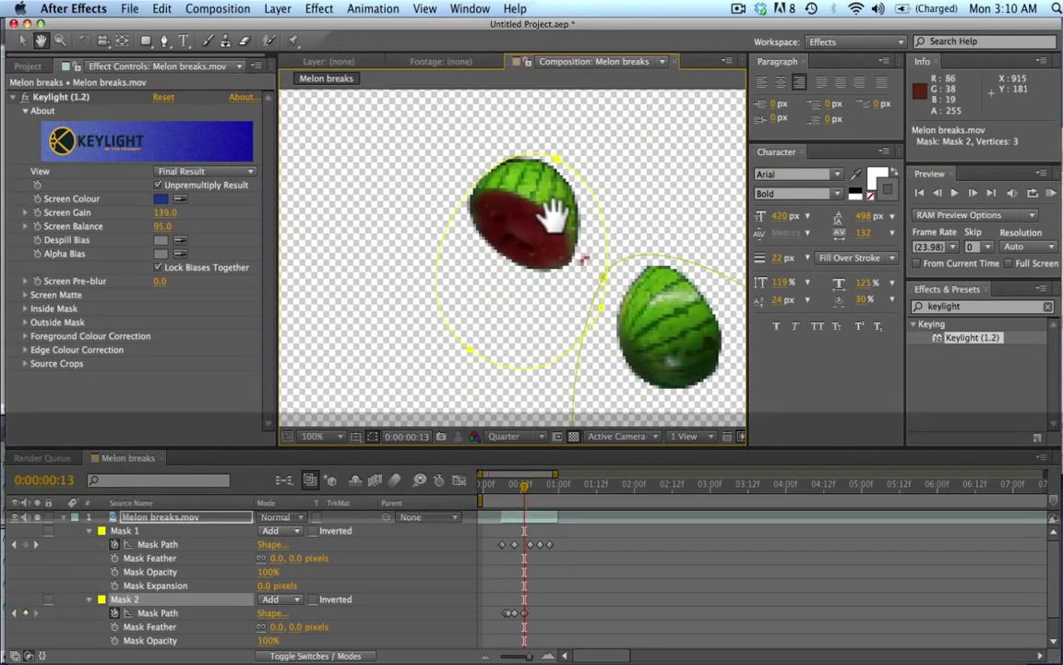
{"action": "key", "text": "v"}
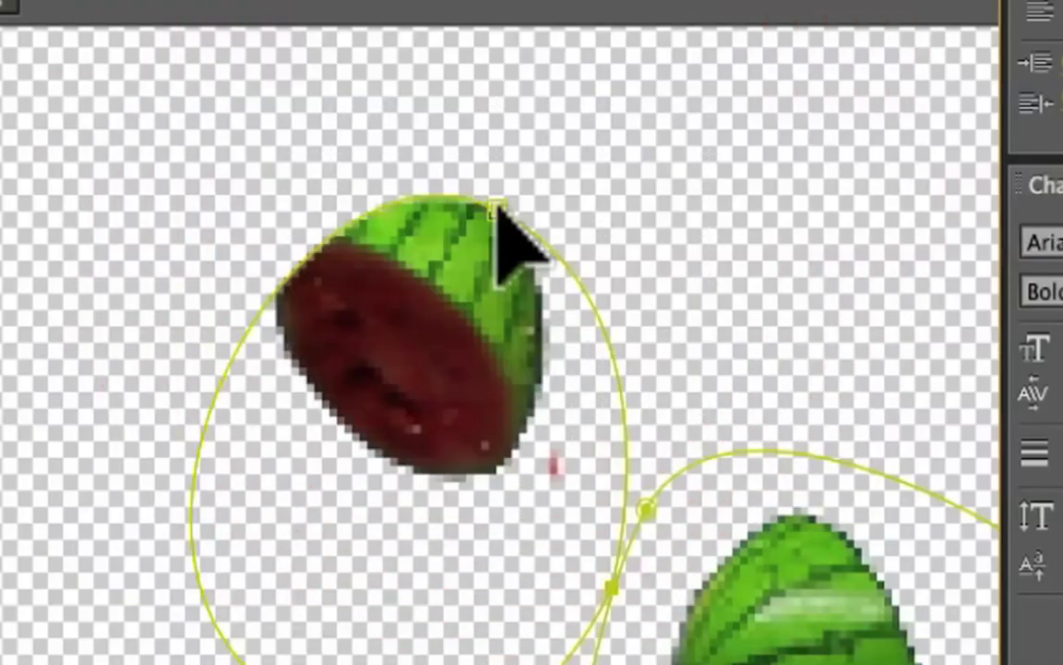
{"action": "left_click", "coordinate": [546, 162]}
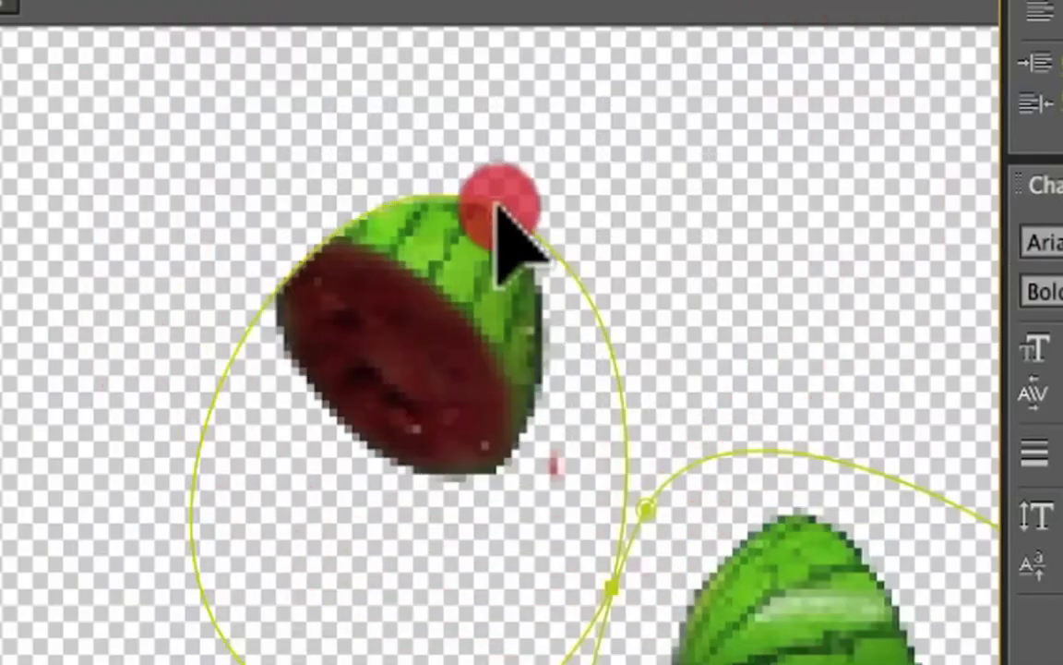
{"action": "left_click_drag", "start_coordinate": [496, 203], "coordinate": [466, 185]}
{"action": "key", "text": "super+Right"}
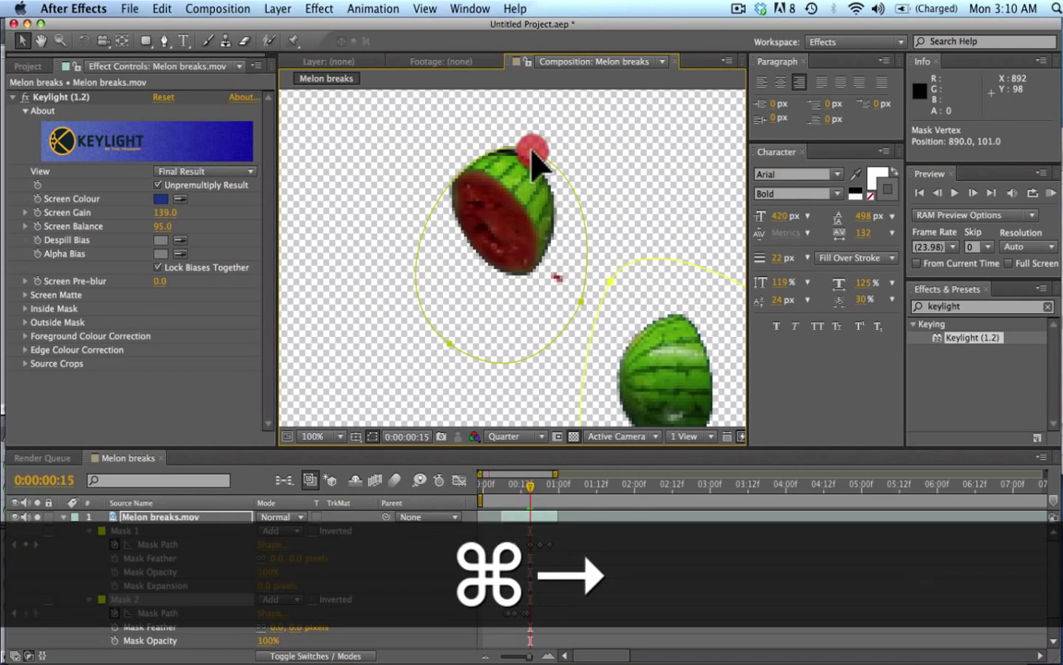
{"action": "left_click_drag", "start_coordinate": [533, 151], "coordinate": [518, 185]}
{"action": "key", "text": "super+Right"}
{"action": "key", "text": "super+Right"}
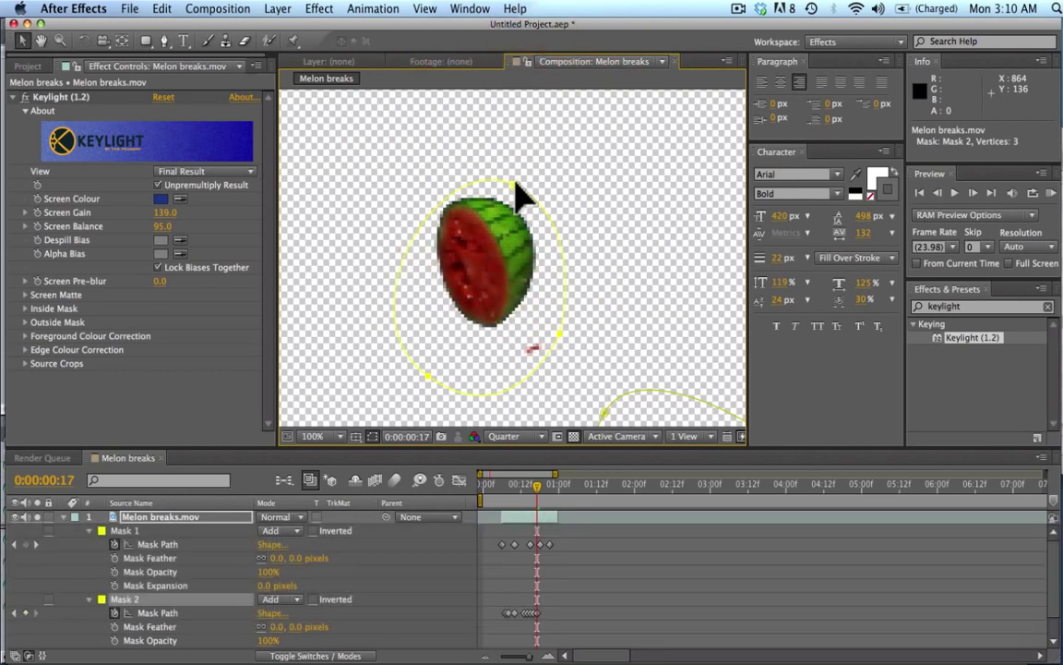
- Keyframe Mask 2 at 0:00:00:22 by moving it down over the falling left-hand melon half
{"action": "key", "text": "comma"}
{"action": "key", "text": "comma"}
{"action": "key", "text": "comma"}
{"action": "key", "text": "comma"}
{"action": "key", "text": "super+Right"}
{"action": "key", "text": "super+Right"}
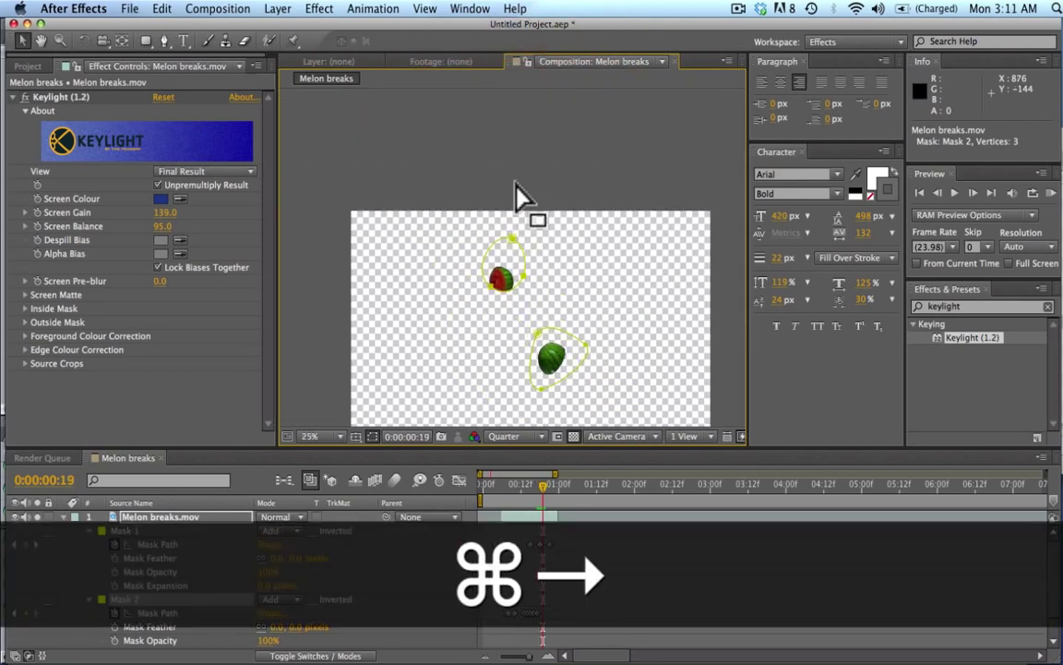
{"action": "key", "text": "super+Right"}
{"action": "key", "text": "super+Right"}
{"action": "key", "text": "super+Right"}
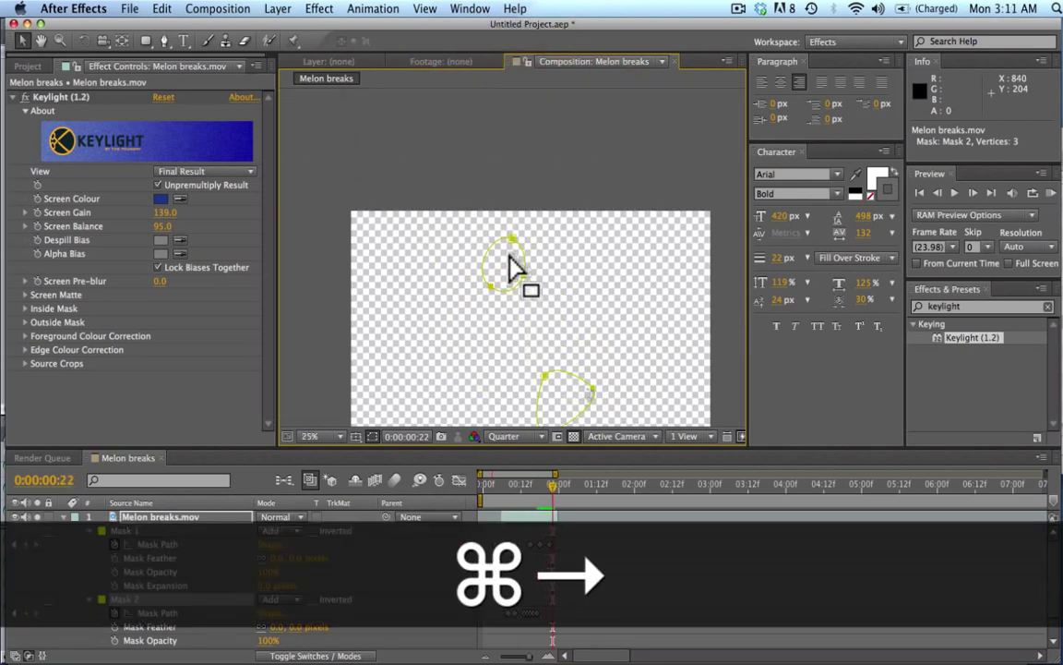
{"action": "left_click_drag", "start_coordinate": [513, 242], "coordinate": [496, 337]}
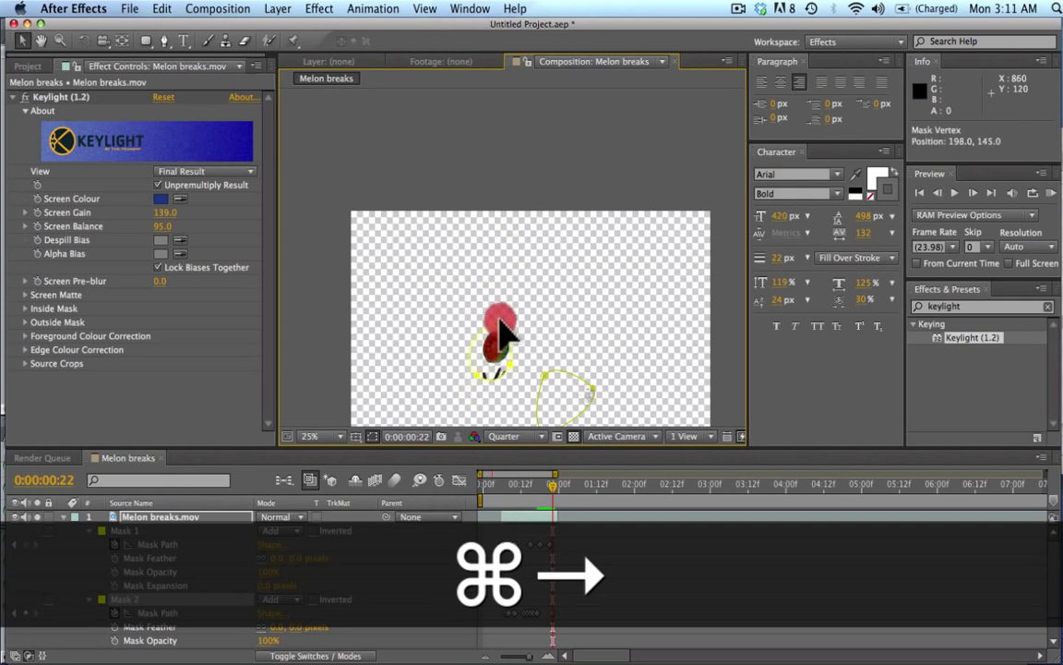
- Keyframe Mask 2 at 0:00:00:23 by lowering it to enclose the left-hand melon half
{"action": "key", "text": "super+Right"}
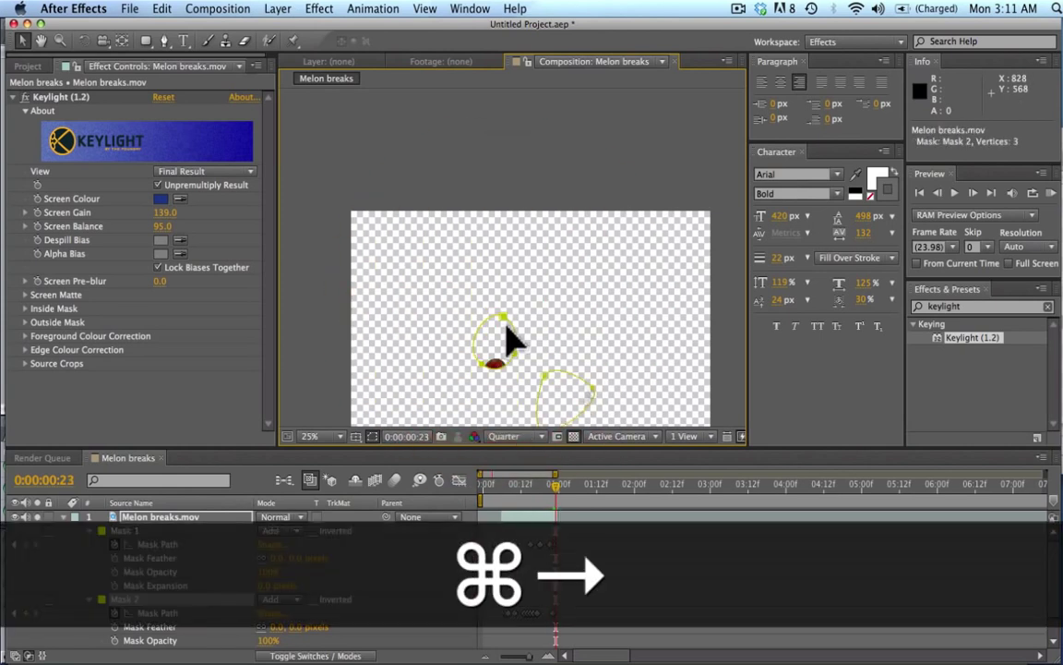
{"action": "left_click_drag", "start_coordinate": [505, 319], "coordinate": [502, 340]}
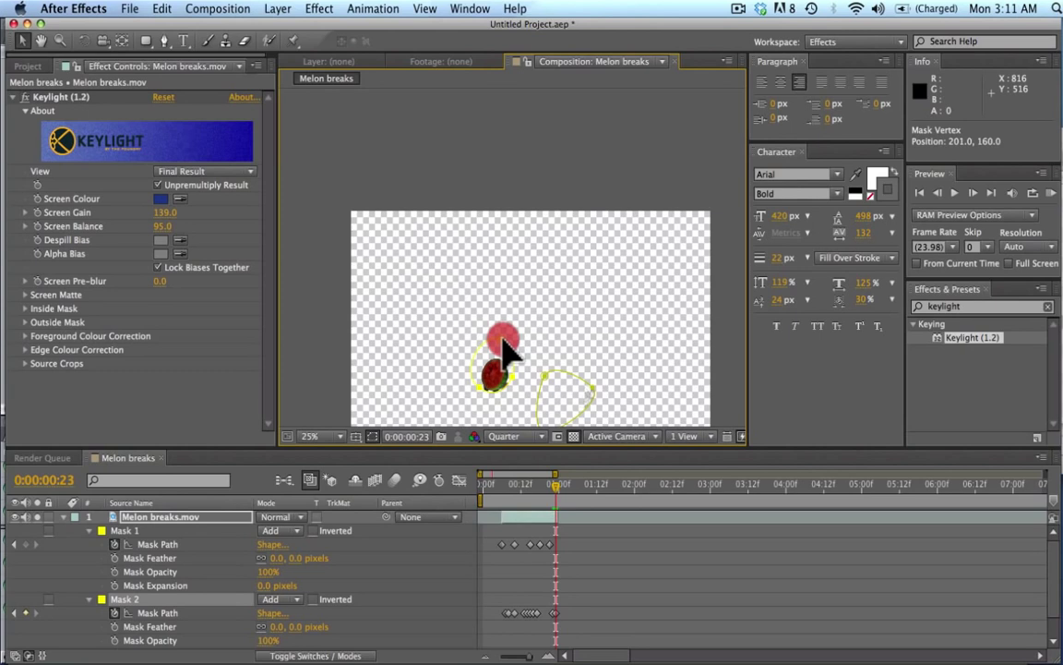
{"action": "left_click", "coordinate": [504, 337]}
- Keyframe Mask 2 at 0:00:00:18 by lowering it around the left-hand melon half
{"action": "key", "text": "super+Right"}
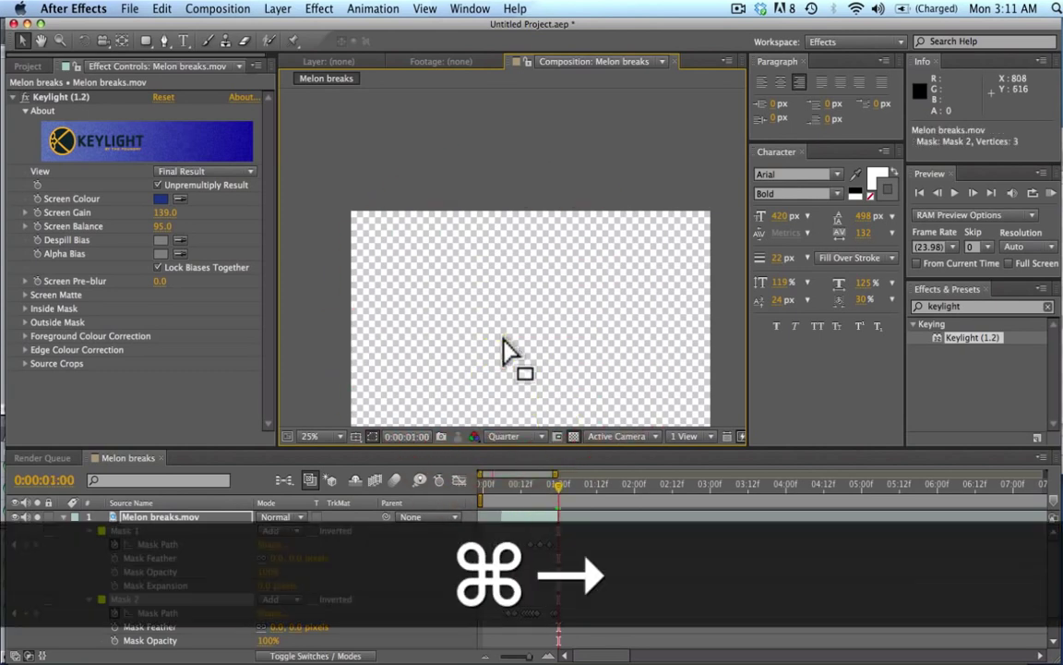
{"action": "key", "text": "super+Left"}
{"action": "key", "text": "super+Left"}
{"action": "key", "text": "super+Left"}
{"action": "key", "text": "super+Left"}
{"action": "key", "text": "super+Left"}
{"action": "key", "text": "super+Left"}
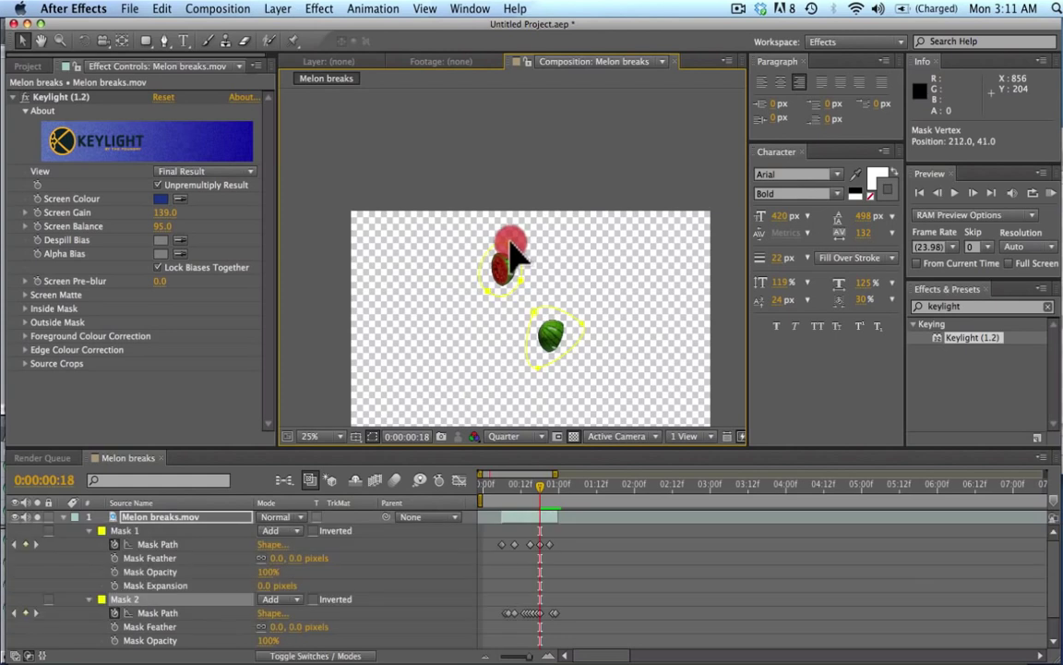
{"action": "left_click", "coordinate": [514, 250]}
- Try to adjust the Mask 2 path over the left-hand melon half at 0:00:00:16
{"action": "key", "text": "super+Left"}
{"action": "key", "text": "super+Left"}
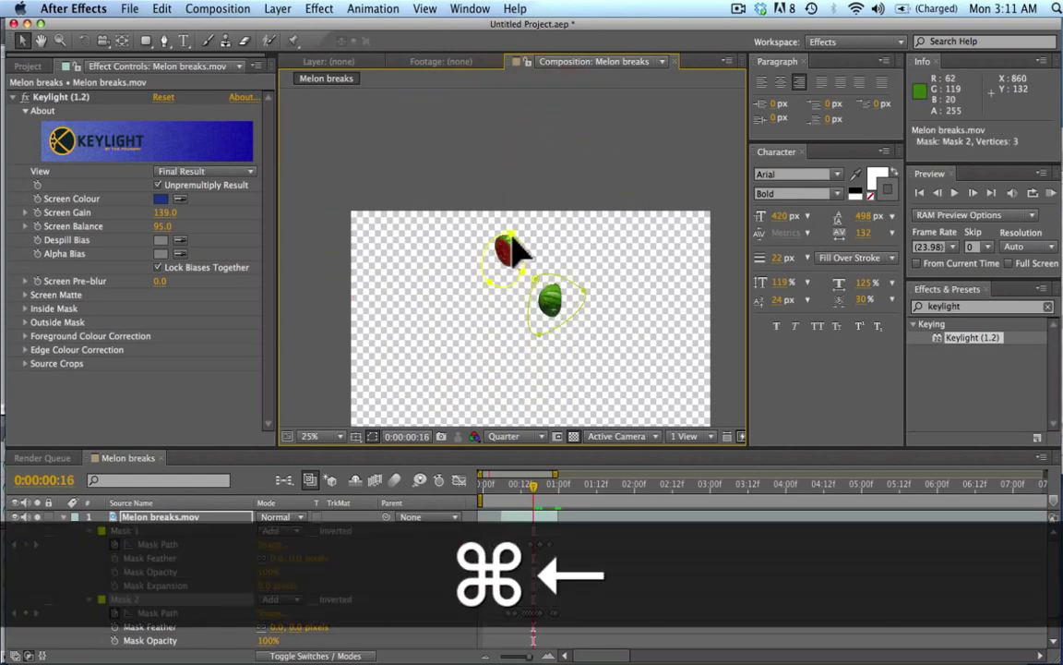
{"action": "left_click", "coordinate": [513, 238]}
{"action": "key", "text": "super+Left"}
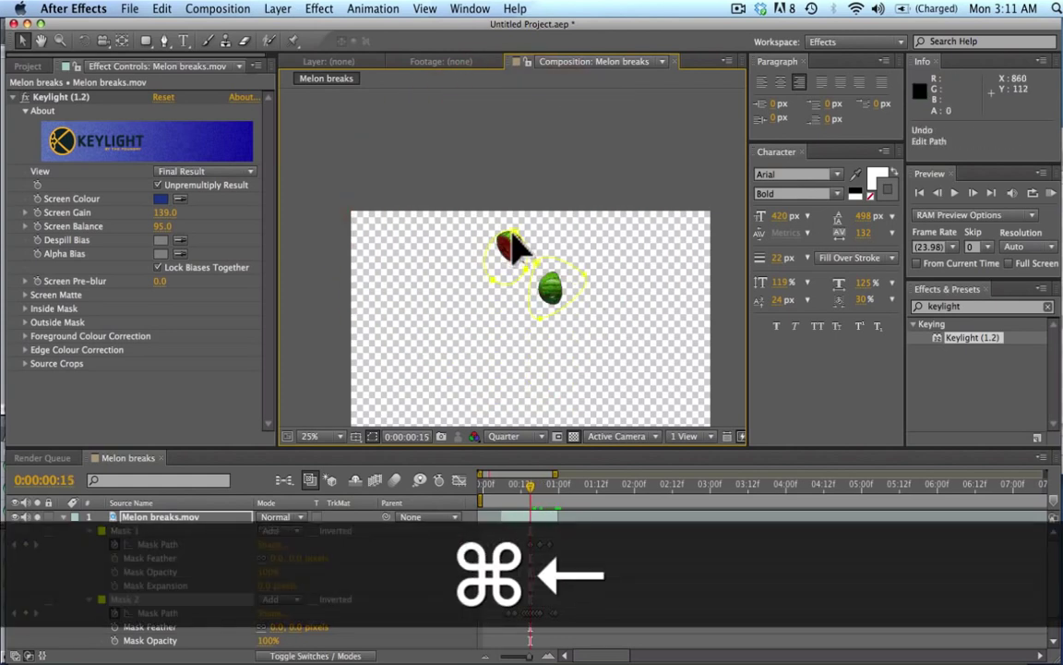
- Step through the frames between 0:00:00:05 and 0:00:00:15 to check how both masks track the melon halves
{"action": "key", "text": "super+Left"}
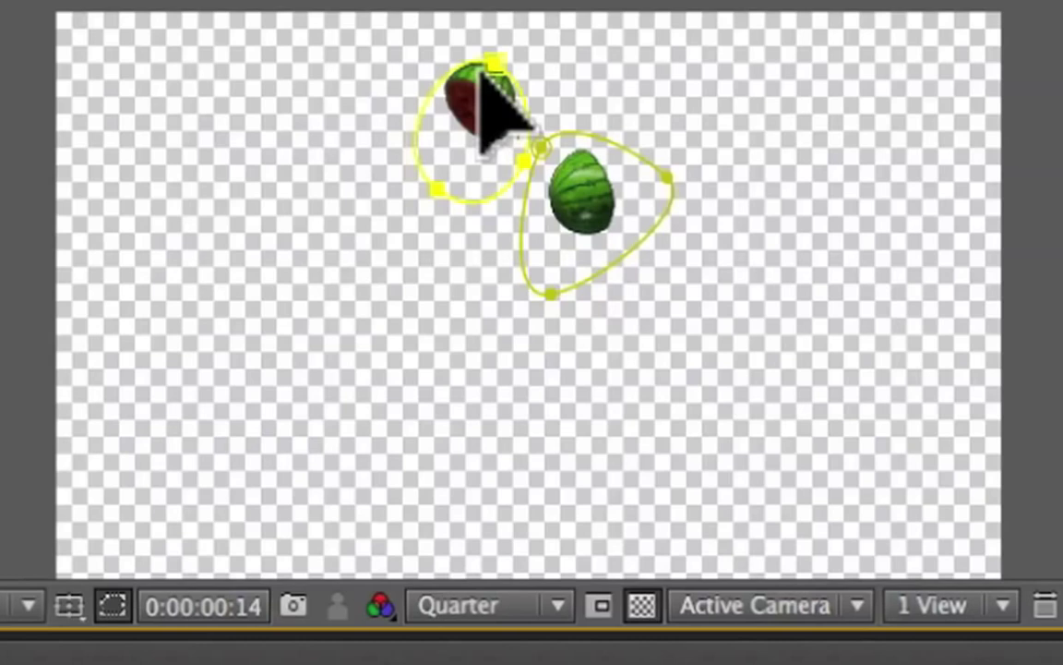
{"action": "key", "text": "super+Left"}
{"action": "key", "text": "super+Left"}
{"action": "key", "text": "super+Left"}
{"action": "key", "text": "super+Left"}
{"action": "key", "text": "super+Left"}
{"action": "key", "text": "super+Left"}
{"action": "key", "text": "super+Left"}
{"action": "key", "text": "super+Left"}
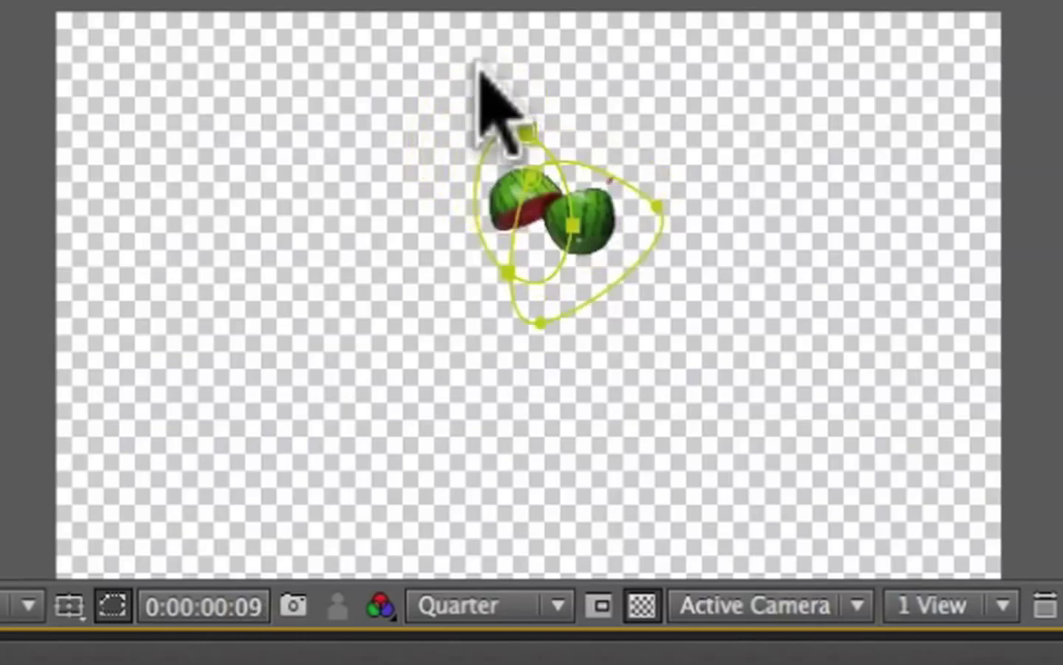
{"action": "key", "text": "super+Left"}
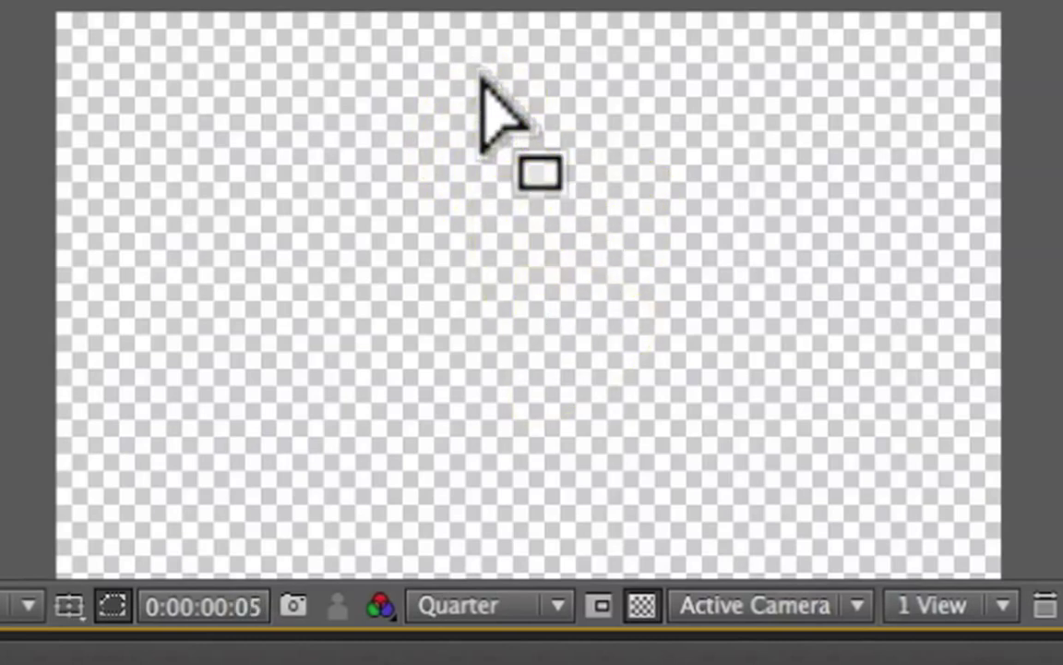
{"action": "key", "text": "super+Right"}
{"action": "key", "text": "super+Right"}
{"action": "key", "text": "super+Right"}
{"action": "key", "text": "super+Right"}
{"action": "key", "text": "super+Right"}
{"action": "key", "text": "super+Right"}
{"action": "key", "text": "super+Right"}
{"action": "key", "text": "super+Right"}
{"action": "key", "text": "super+Right"}
{"action": "key", "text": "super+Right"}
{"action": "key", "text": "super+Right"}
{"action": "key", "text": "super+Right"}
{"action": "key", "text": "super+Right"}
{"action": "key", "text": "super+Right"}
{"action": "key", "text": "super+Right"}
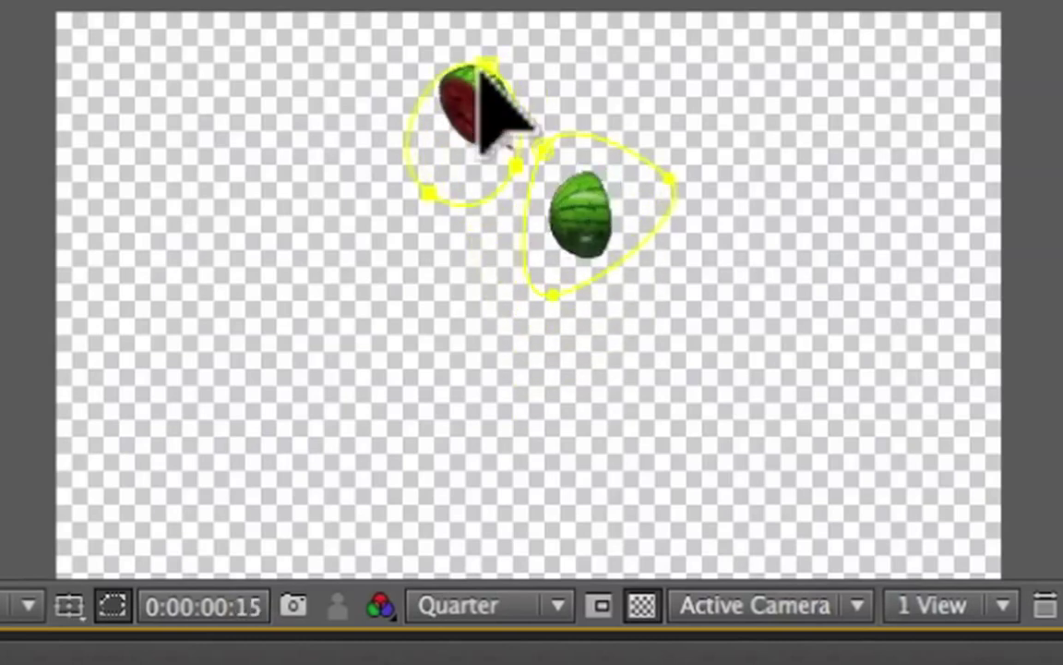
- Step through the frames between 0:00:00:15 and 0:00:01:00 to check both masks around the melon halves
{"action": "key", "text": "super+Right"}
{"action": "key", "text": "super+Right"}
{"action": "key", "text": "super+Right"}
{"action": "key", "text": "super+Right"}
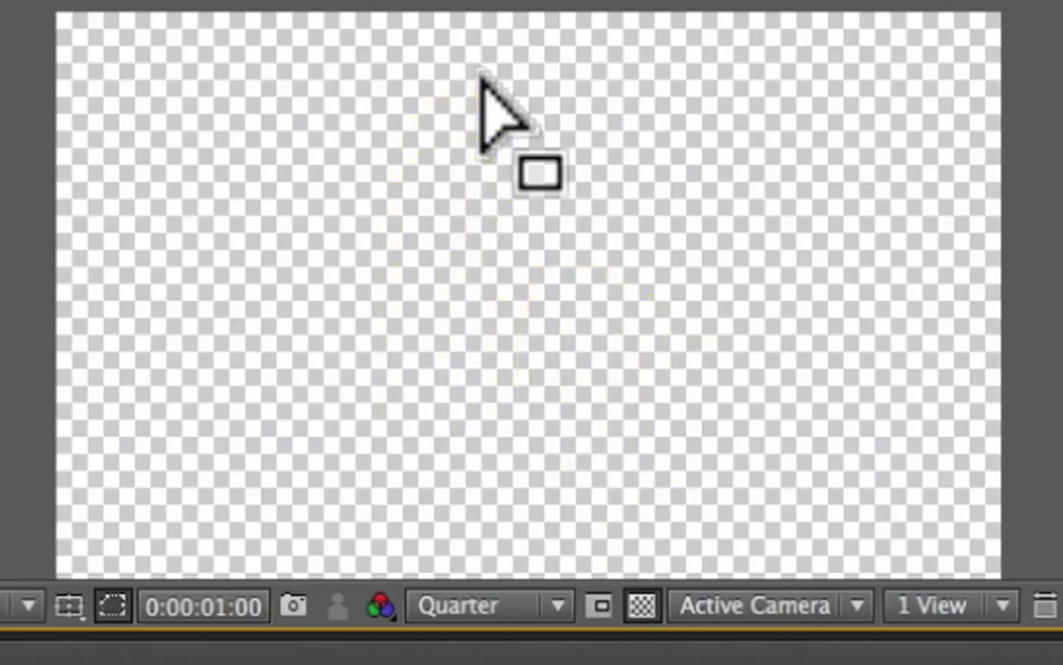
{"action": "key", "text": "super+Left"}
{"action": "key", "text": "super+Left"}
{"action": "key", "text": "super+Left"}
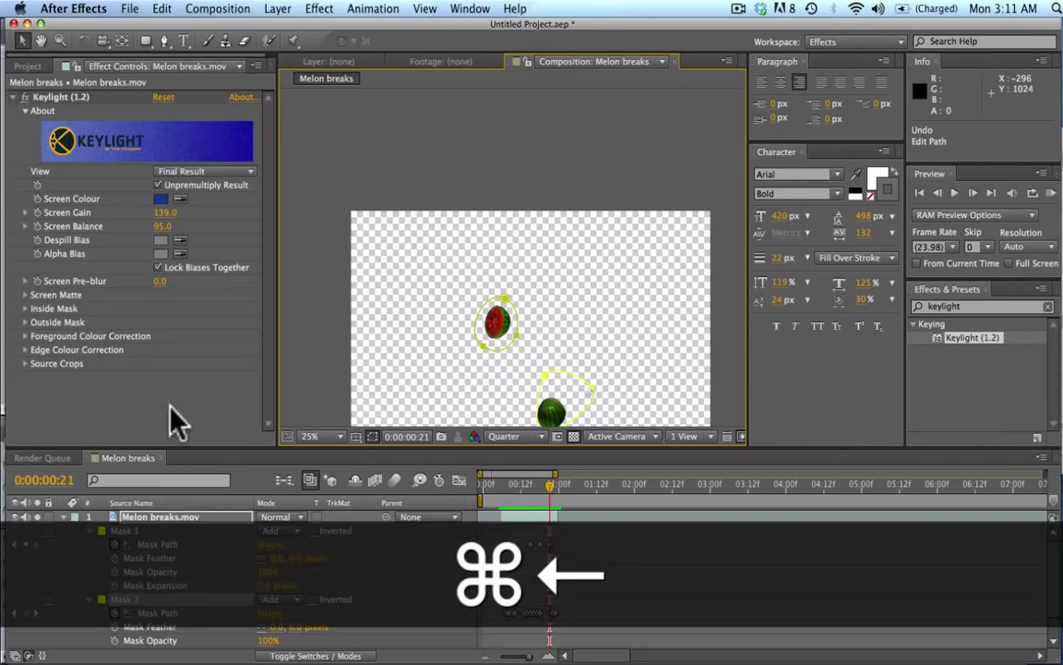
- Collapse the Melon breaks.mov layer's properties and turn on the visibility of the MVI_9533.MOV layer
{"action": "left_click", "coordinate": [62, 517]}
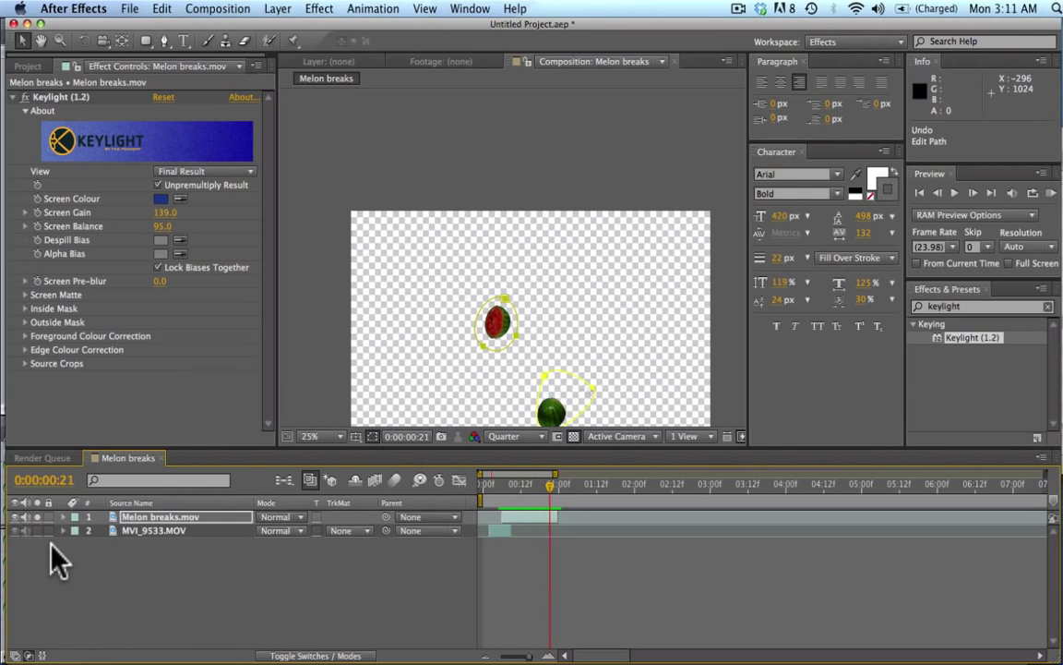
{"action": "left_click", "coordinate": [53, 557]}
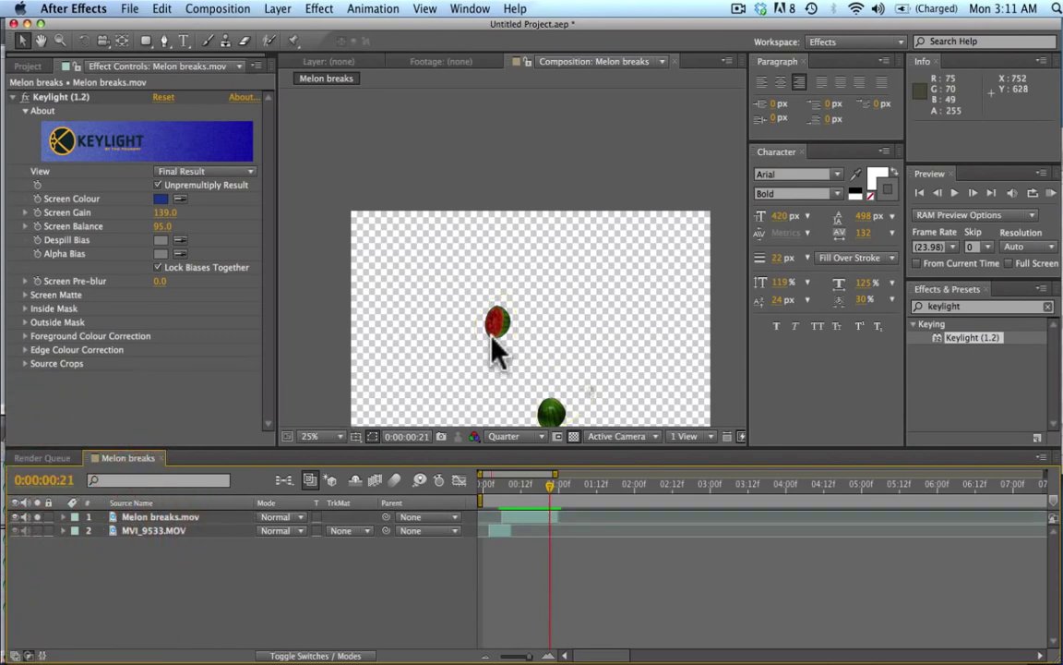
{"action": "key", "text": "h"}
{"action": "left_click_drag", "start_coordinate": [491, 338], "coordinate": [501, 248]}
{"action": "key", "text": "v"}
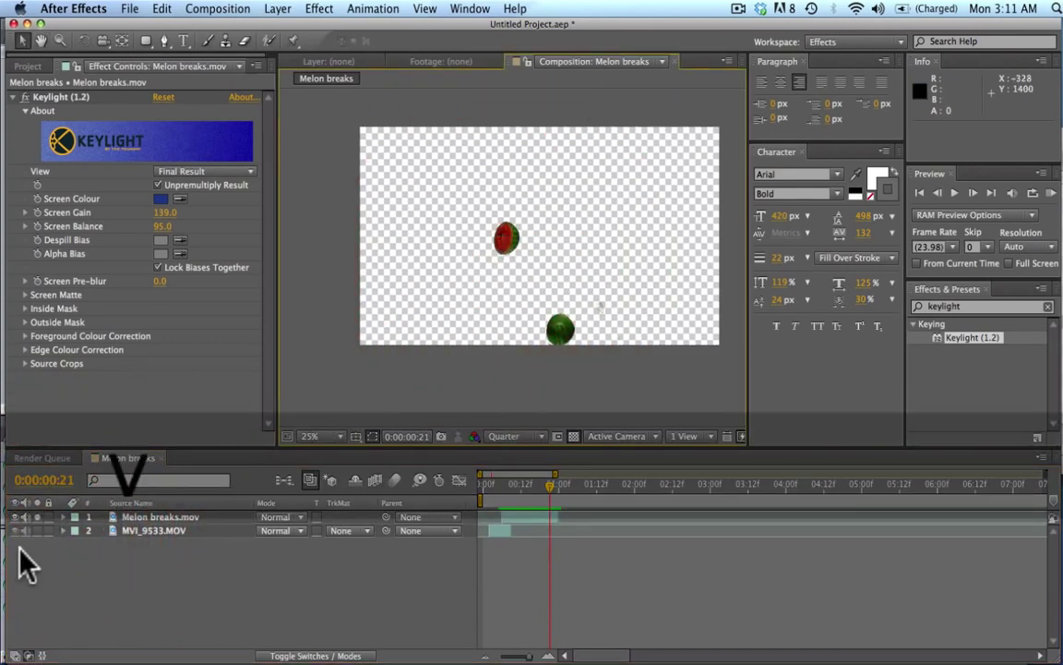
{"action": "left_click", "coordinate": [37, 531]}
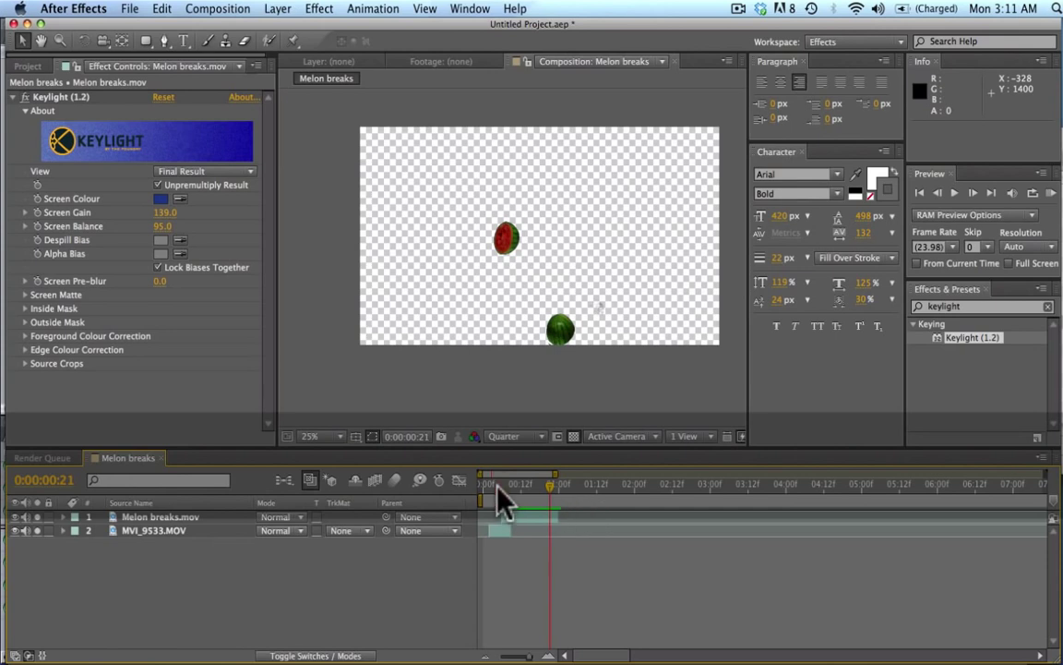
- At 0:00:00:06, scale up Melon breaks.mov proportionally and move it to position 772, 420 over the whole melon
{"action": "left_click_drag", "start_coordinate": [498, 485], "coordinate": [503, 488]}
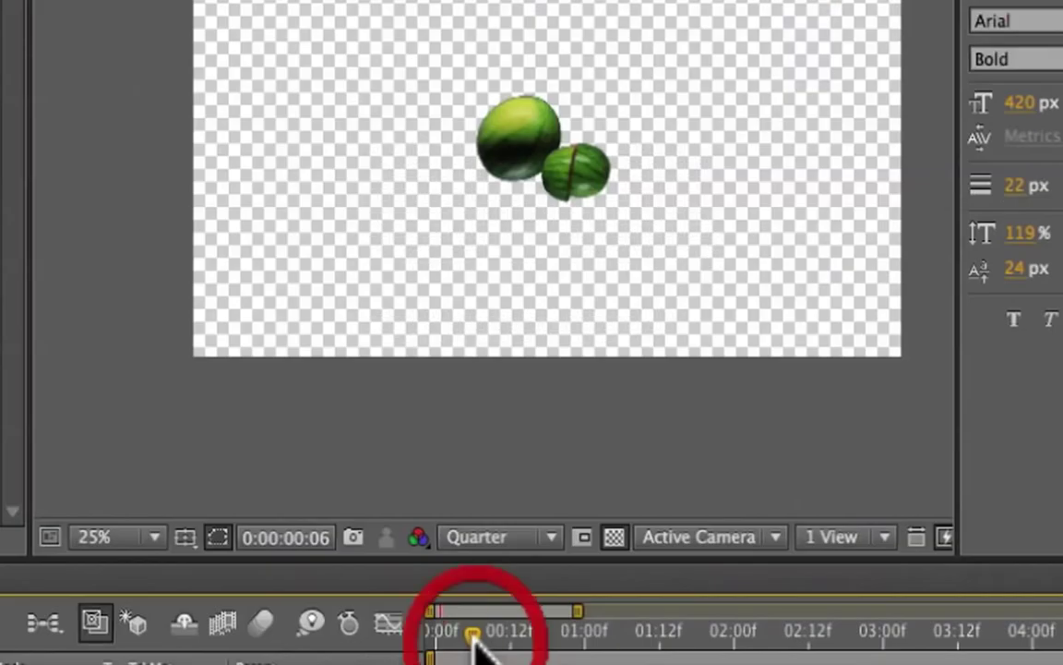
{"action": "left_click_drag", "start_coordinate": [479, 647], "coordinate": [477, 647]}
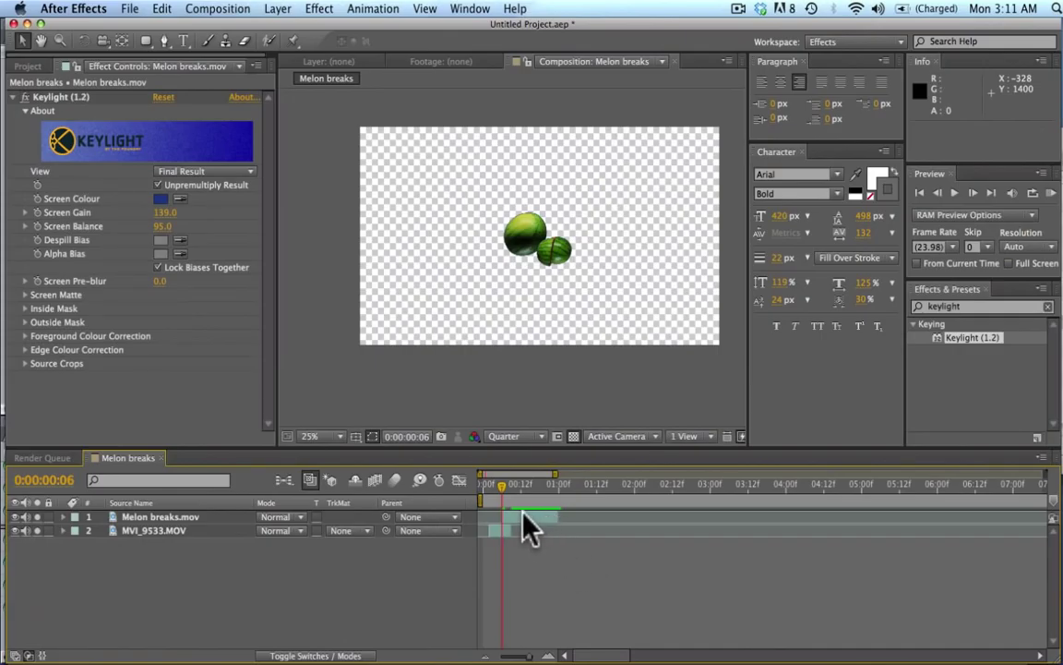
{"action": "left_click", "coordinate": [524, 514]}
{"action": "key", "text": "v"}
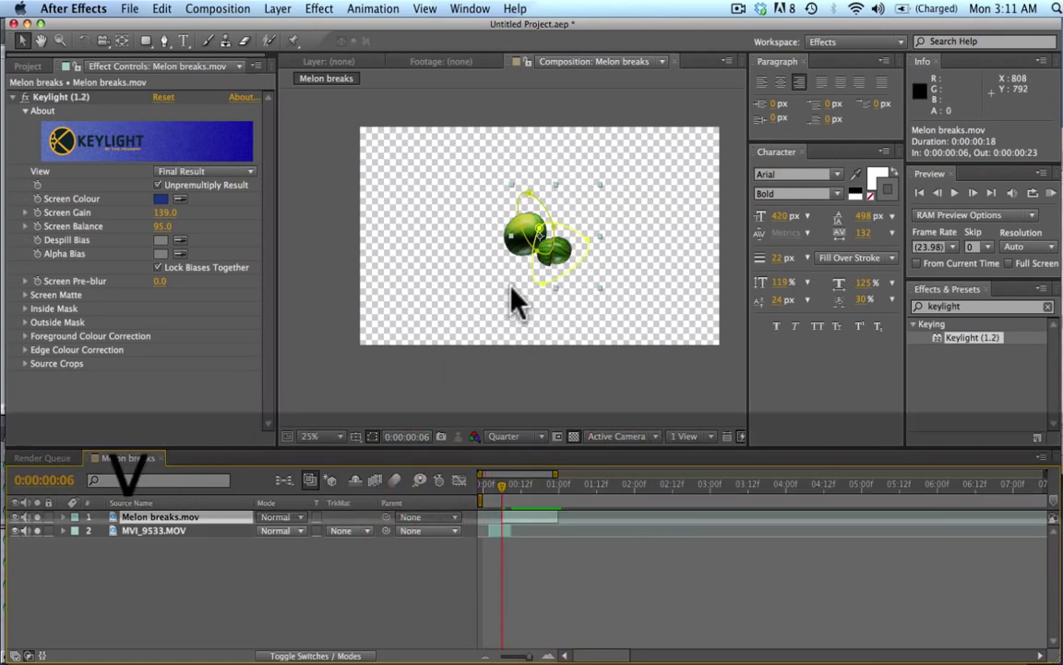
{"action": "left_click_drag", "start_coordinate": [512, 290], "coordinate": [486, 339]}
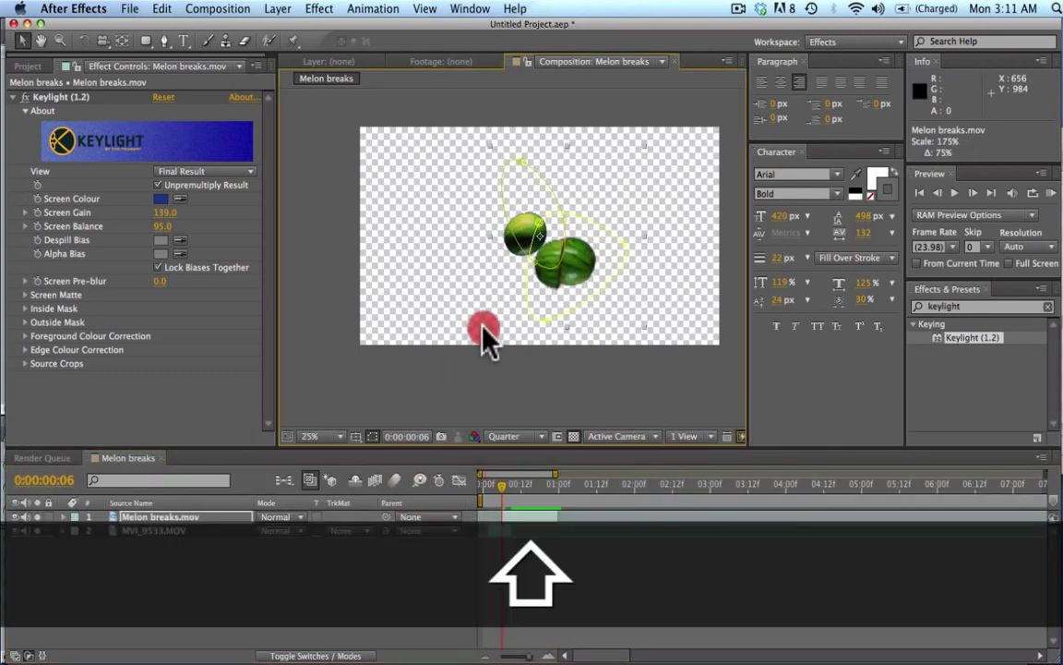
{"action": "left_click_drag", "start_coordinate": [583, 267], "coordinate": [577, 202]}
- Step through the frames between 0:00:00:06 and 0:00:00:23 and back to check how the broken melon lines up with the whole one
{"action": "key", "text": "super+Right"}
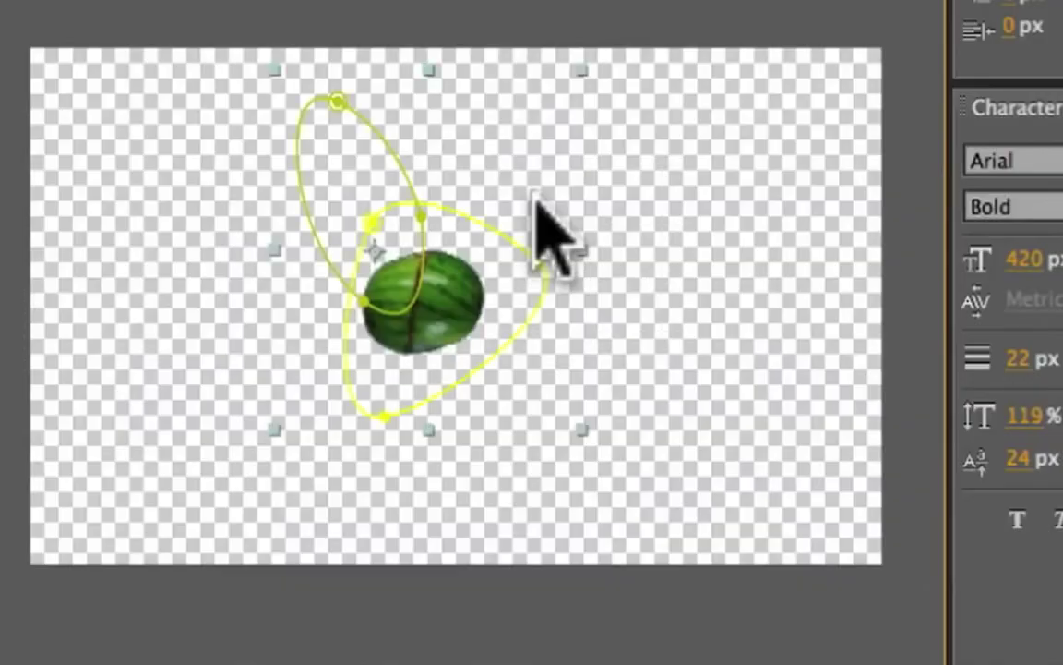
{"action": "key", "text": "super+Right"}
{"action": "key", "text": "super+Left"}
{"action": "key", "text": "super+Left"}
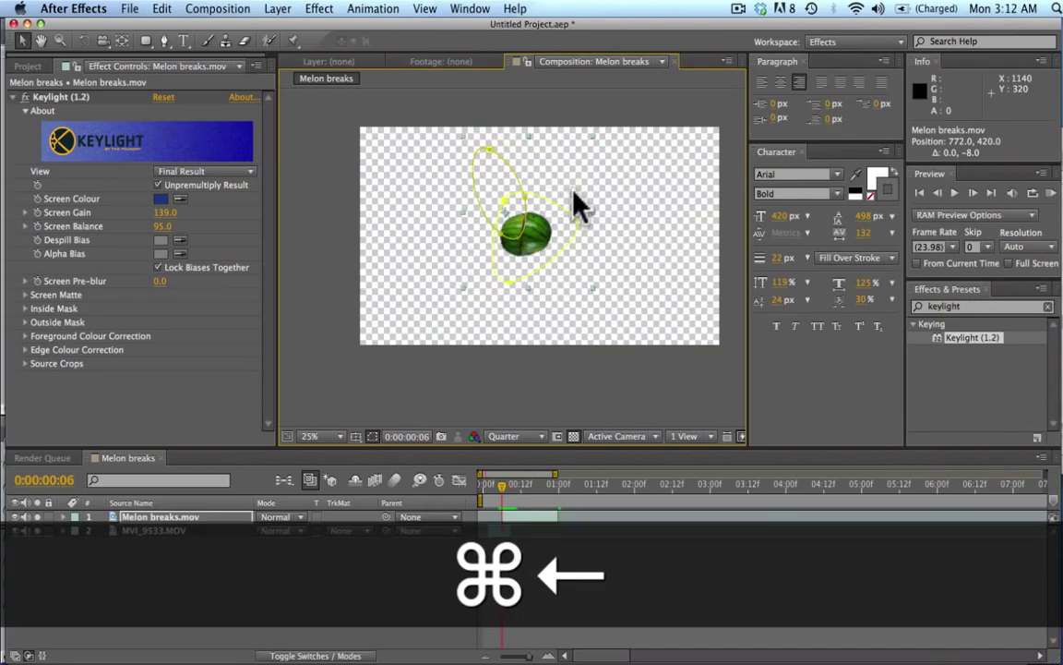
{"action": "key", "text": "super+Right"}
{"action": "key", "text": "super+Right"}
{"action": "key", "text": "super+Right"}
{"action": "key", "text": "super+Right"}
{"action": "key", "text": "super+Right"}
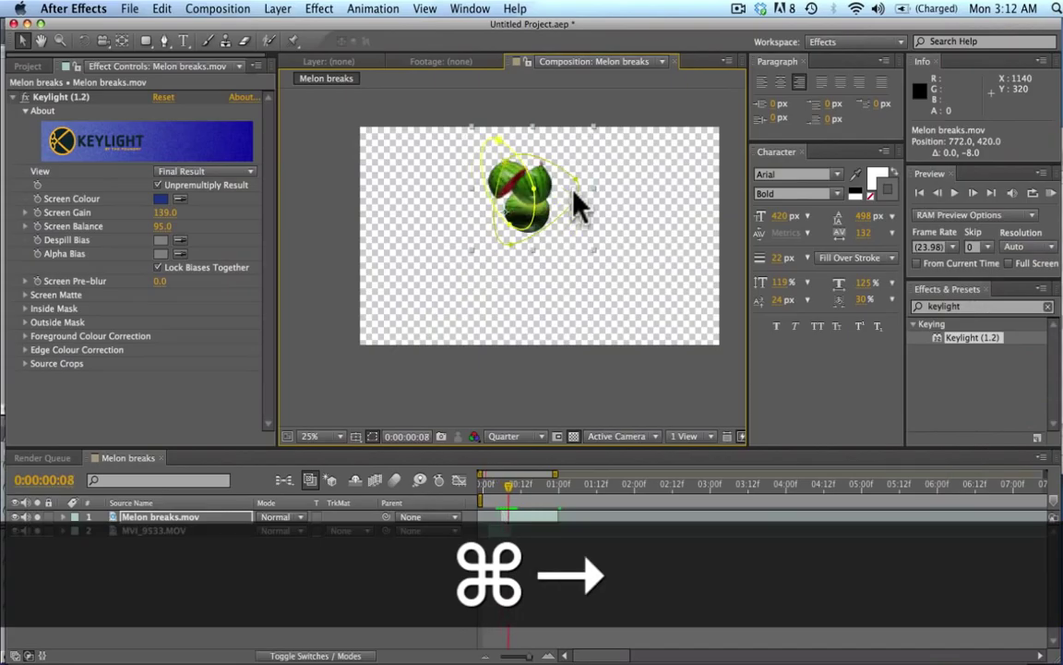
{"action": "key", "text": "super+Right"}
{"action": "key", "text": "super+Right"}
{"action": "key", "text": "super+Right"}
{"action": "key", "text": "super+Right"}
{"action": "key", "text": "super+Right"}
{"action": "key", "text": "super+Right"}
{"action": "key", "text": "super+Right"}
{"action": "key", "text": "super+Right"}
{"action": "key", "text": "super+Right"}
{"action": "key", "text": "super+Right"}
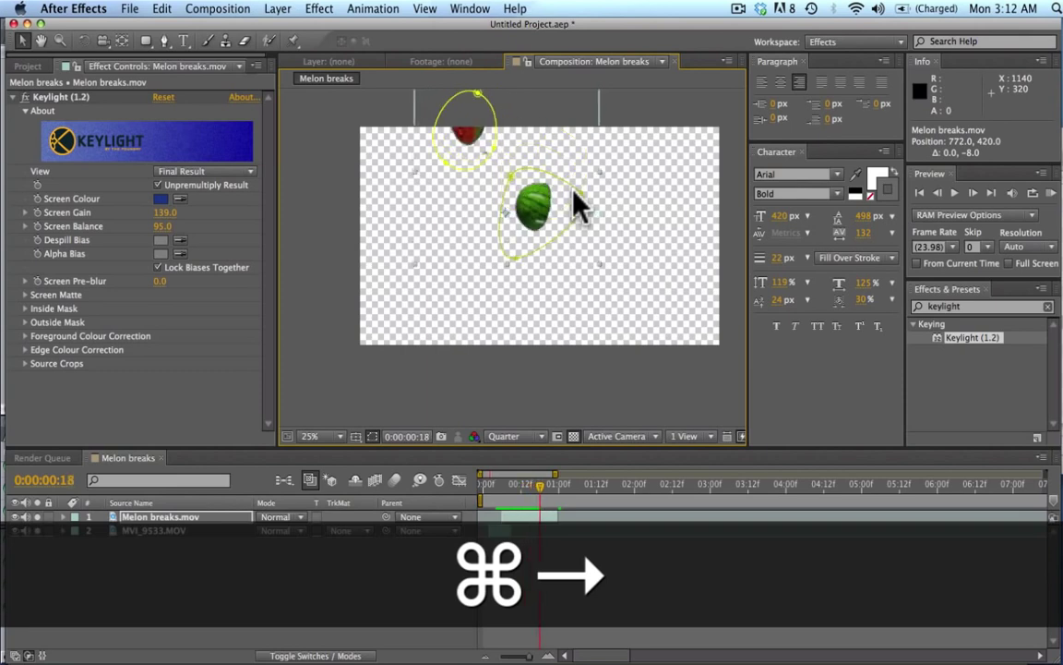
{"action": "key", "text": "super+Right"}
{"action": "key", "text": "super+Right"}
{"action": "key", "text": "super+Right"}
{"action": "key", "text": "super+Right"}
{"action": "key", "text": "super+Right"}
{"action": "key", "text": "super+Left"}
{"action": "key", "text": "super+Left"}
{"action": "key", "text": "super+Left"}
{"action": "key", "text": "super+Left"}
{"action": "key", "text": "super+Left"}
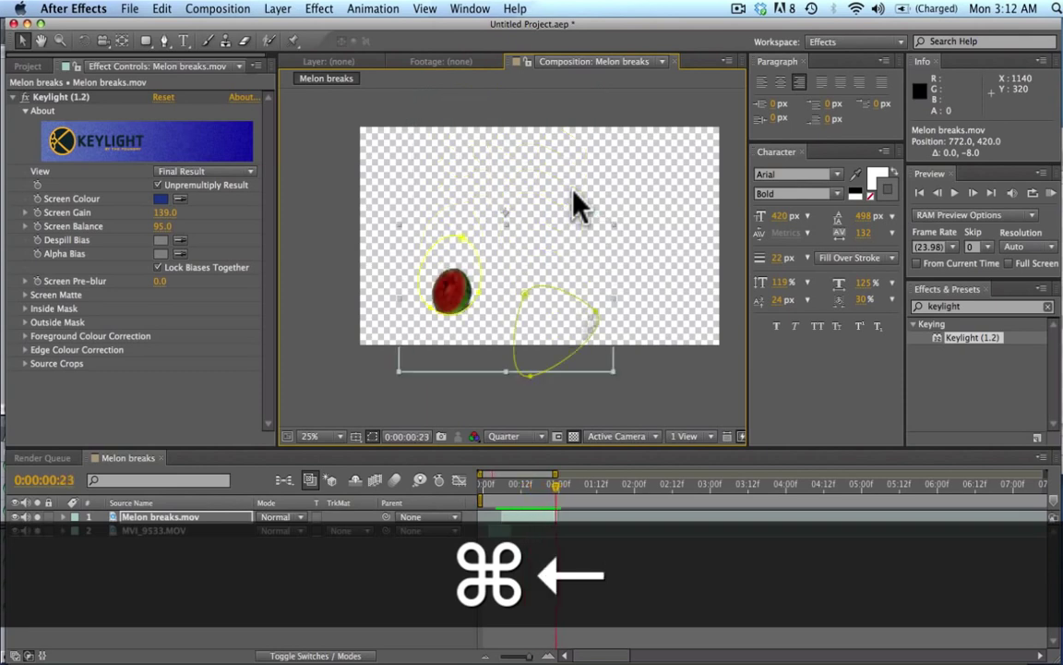
{"action": "key", "text": "super+Left"}
{"action": "key", "text": "super+Left"}
{"action": "key", "text": "super+Left"}
{"action": "key", "text": "super+Left"}
{"action": "key", "text": "super+Left"}
{"action": "key", "text": "super+Left"}
{"action": "key", "text": "super+Left"}
{"action": "key", "text": "super+Left"}
{"action": "key", "text": "super+Left"}
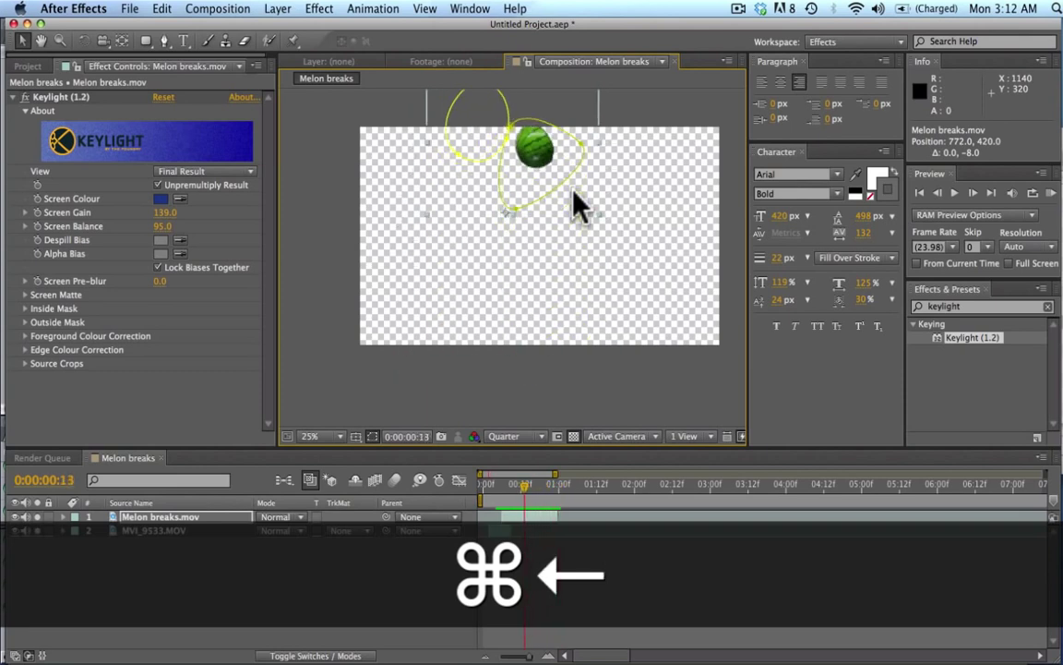
{"action": "key", "text": "super+Left"}
{"action": "key", "text": "super+Left"}
{"action": "key", "text": "super+Left"}
{"action": "key", "text": "super+Left"}
{"action": "key", "text": "super+Left"}
{"action": "key", "text": "super+Left"}
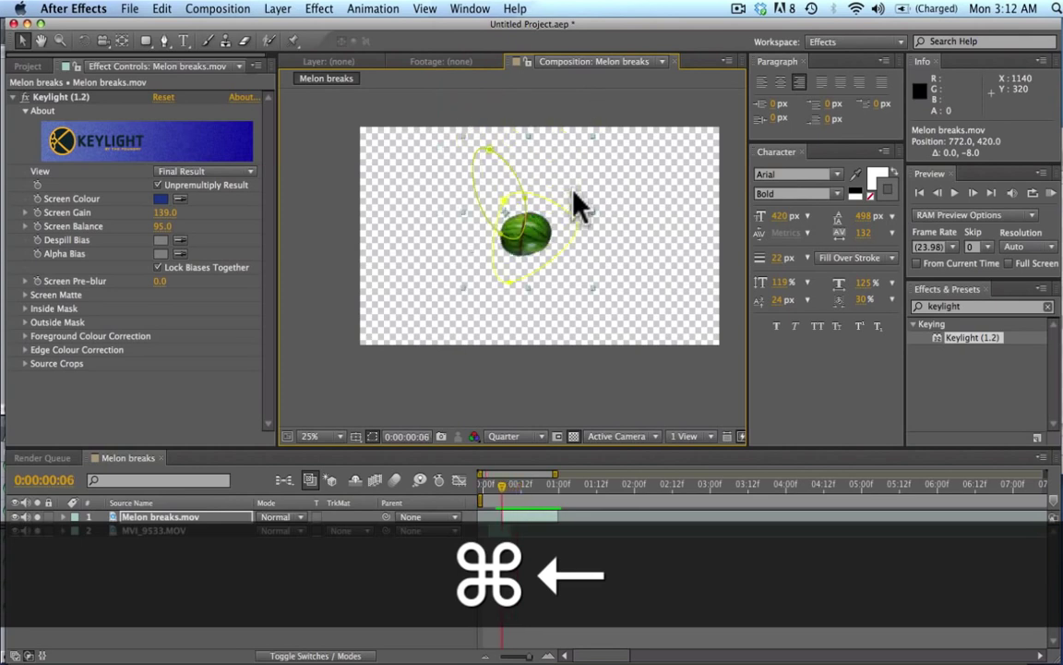
- Trim the end of MVI_9533.MOV to 0:00:00:06 and check the frames up to 0:00:00:12
{"action": "key", "text": "super+Right"}
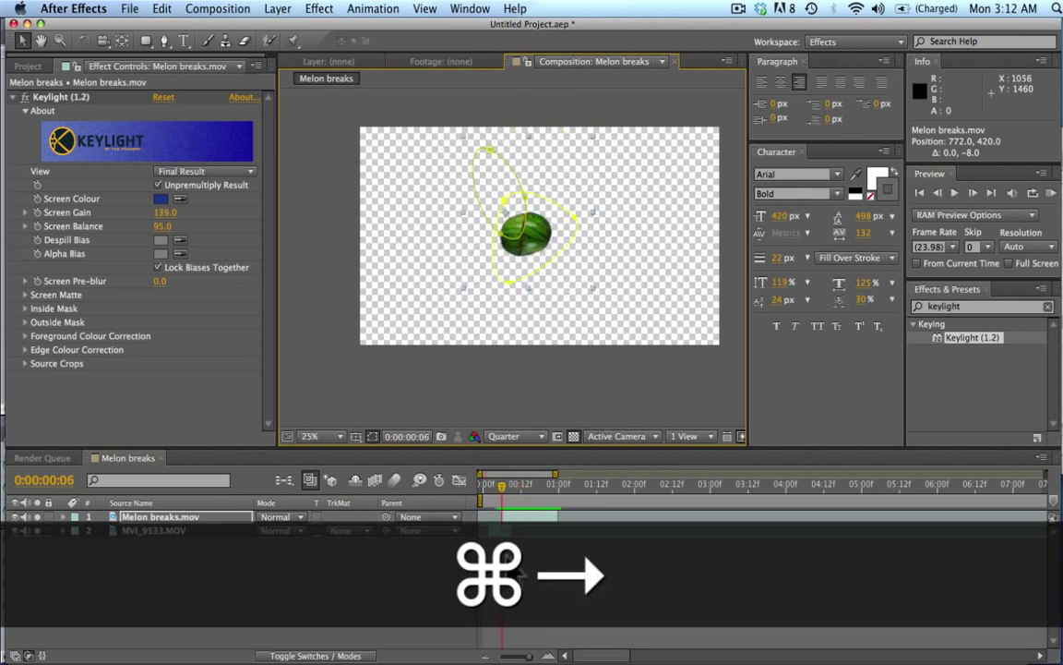
{"action": "left_click", "coordinate": [498, 532]}
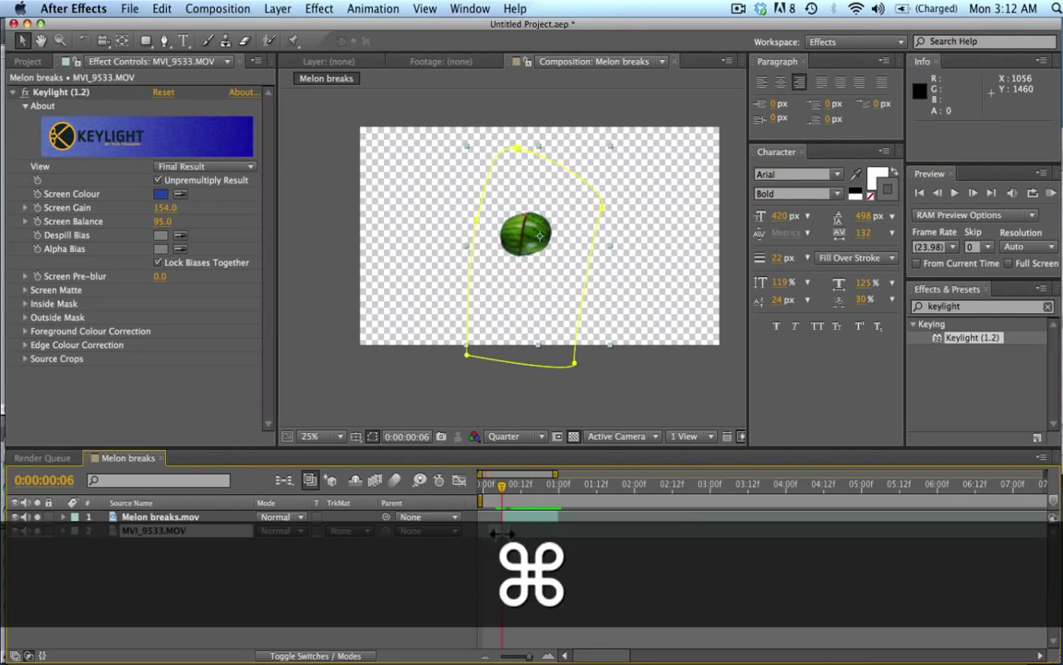
{"action": "key", "text": "super+Left"}
{"action": "key", "text": "super+Right"}
{"action": "key", "text": "super+Right"}
{"action": "key", "text": "super+Right"}
{"action": "key", "text": "super+Right"}
{"action": "key", "text": "super+Right"}
{"action": "key", "text": "super+Right"}
{"action": "key", "text": "super+Right"}
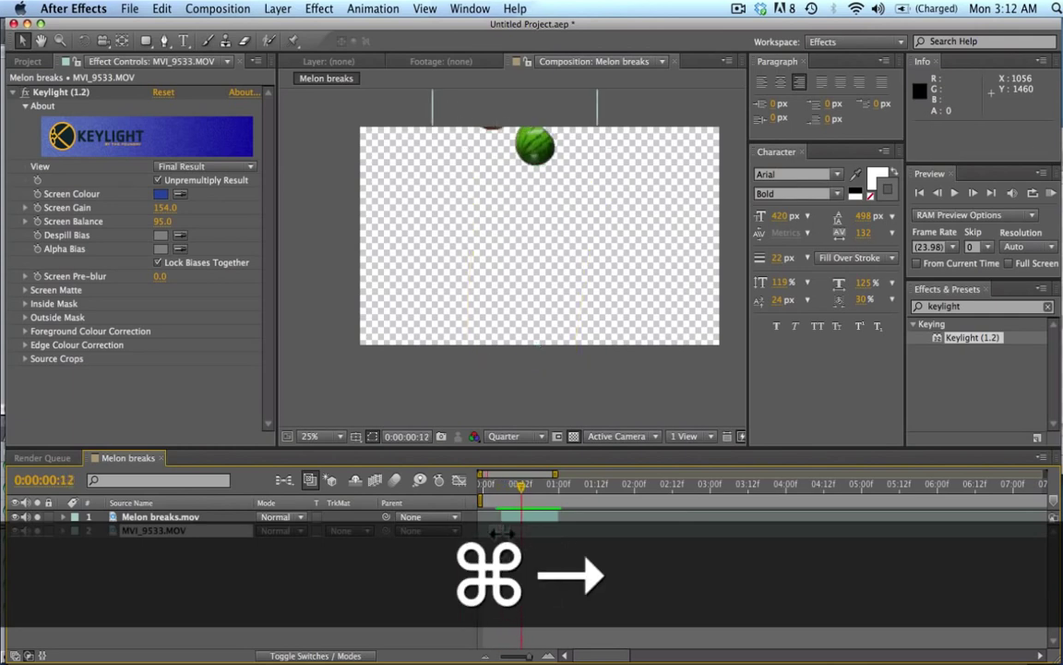
- Select both melon layers at 0:00:00:20 and nudge them down until the lower half mostly leaves the frame
{"action": "left_click_drag", "start_coordinate": [529, 492], "coordinate": [546, 492]}
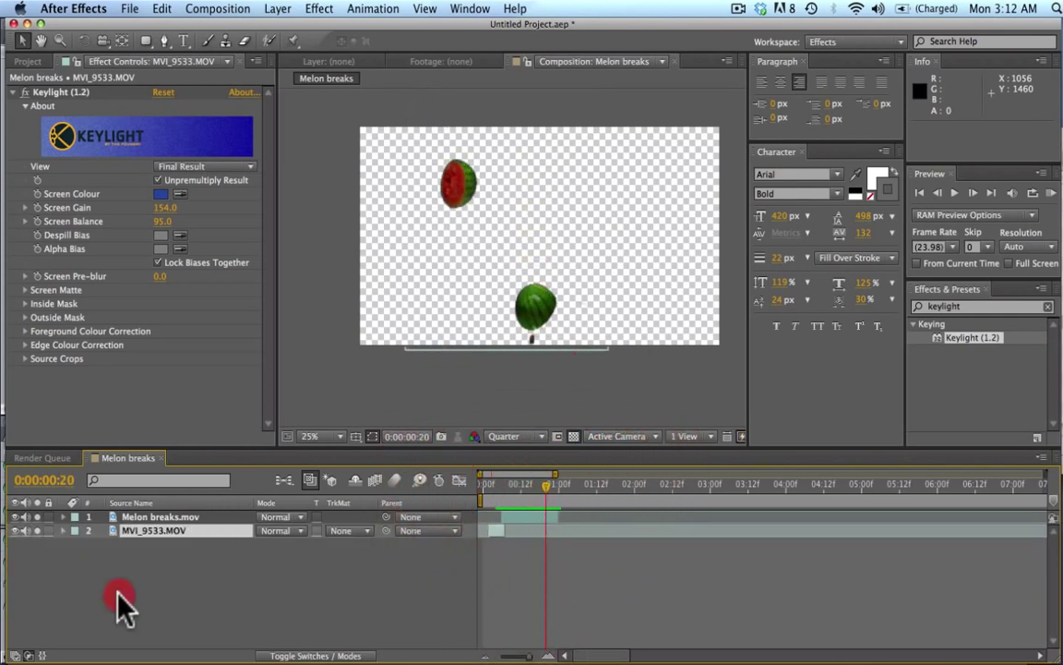
{"action": "left_click", "coordinate": [147, 518], "text": "shift"}
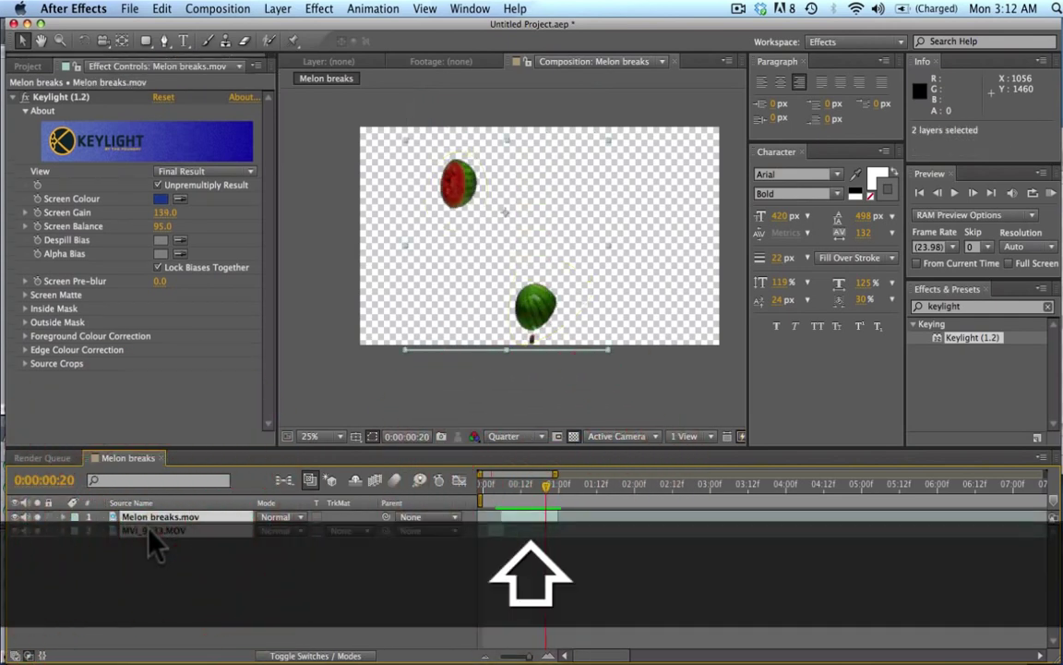
{"action": "key", "text": "super+Down"}
{"action": "key", "text": "shift+Down"}
{"action": "key", "text": "shift+Down"}
{"action": "key", "text": "shift+Down"}
{"action": "key", "text": "shift+Down"}
{"action": "key", "text": "shift+Down"}
{"action": "key", "text": "shift+Down"}
{"action": "key", "text": "shift+Down"}
{"action": "key", "text": "shift+Down"}
{"action": "key", "text": "shift+Down"}
{"action": "key", "text": "shift+Down"}
{"action": "key", "text": "shift+Down"}
{"action": "key", "text": "shift+Down"}
{"action": "key", "text": "shift+Down"}
{"action": "key", "text": "shift+Down"}
{"action": "key", "text": "shift+Down"}
{"action": "key", "text": "shift+Down"}
{"action": "key", "text": "shift+Down"}
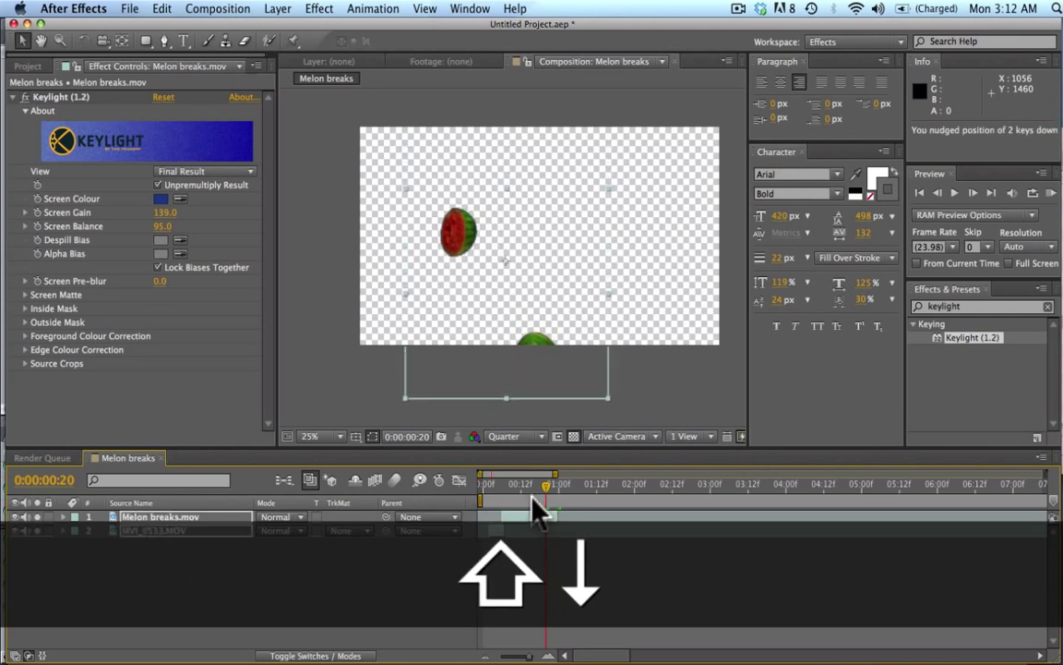
{"action": "mouse_move", "coordinate": [549, 499]}
{"action": "left_mouse_down"}
{"action": "mouse_move", "coordinate": [559, 506]}
{"action": "mouse_move", "coordinate": [556, 492]}
{"action": "mouse_move", "coordinate": [541, 492]}
{"action": "left_mouse_up"}
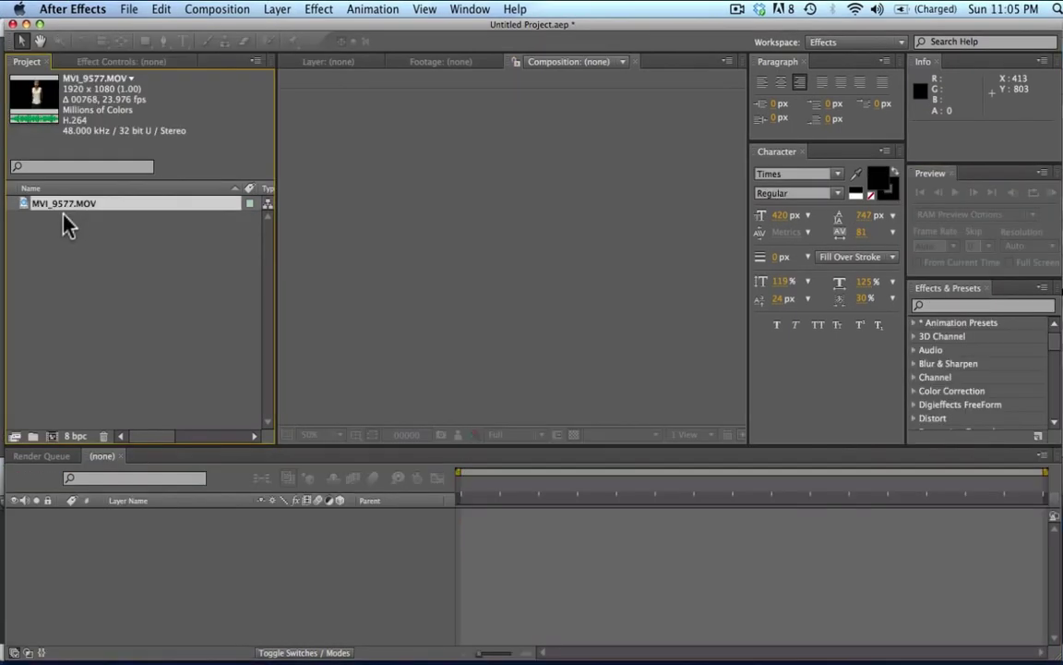
- Create a composition from MVI_9577.MOV and shift its layer earlier to an in point of -0618, so the sword swing comes first
{"action": "left_click_drag", "start_coordinate": [67, 216], "coordinate": [52, 438]}
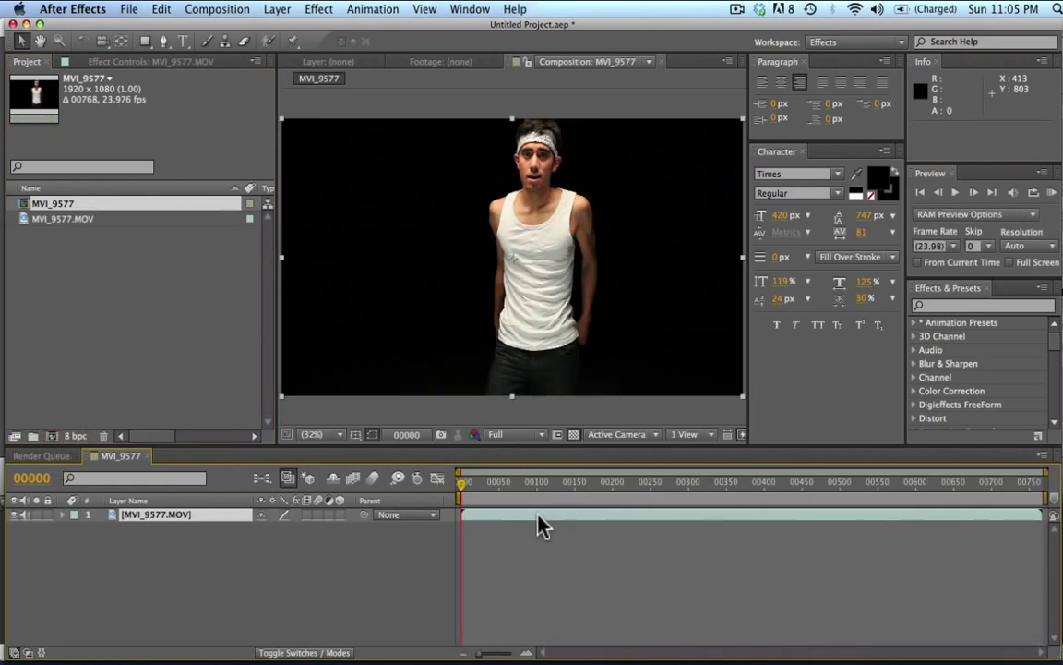
{"action": "left_click", "coordinate": [466, 484]}
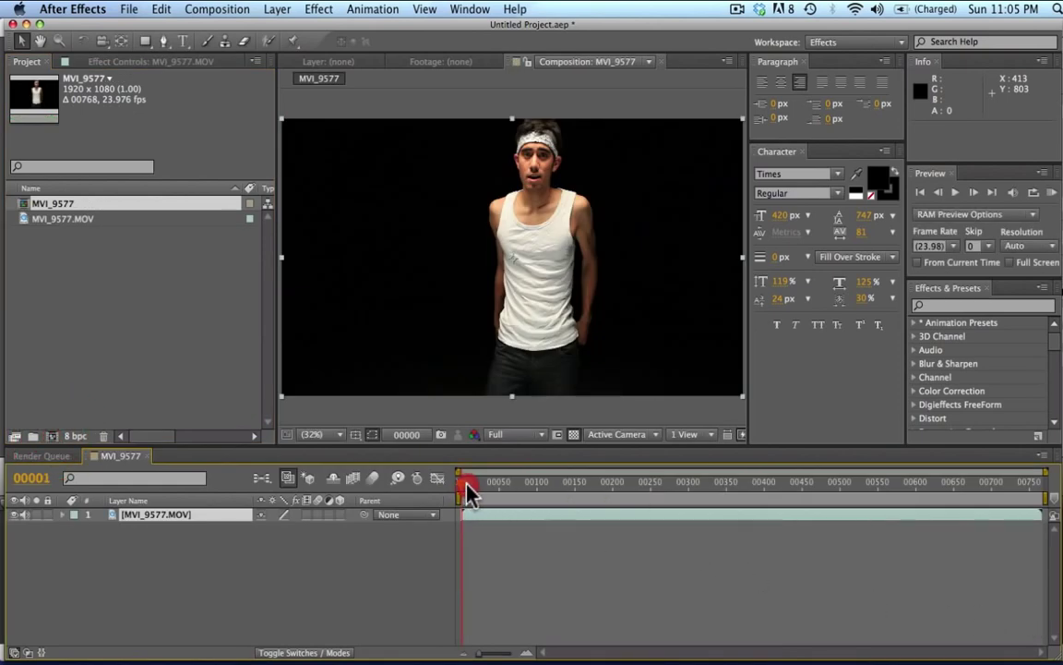
{"action": "left_click_drag", "start_coordinate": [479, 486], "coordinate": [506, 495]}
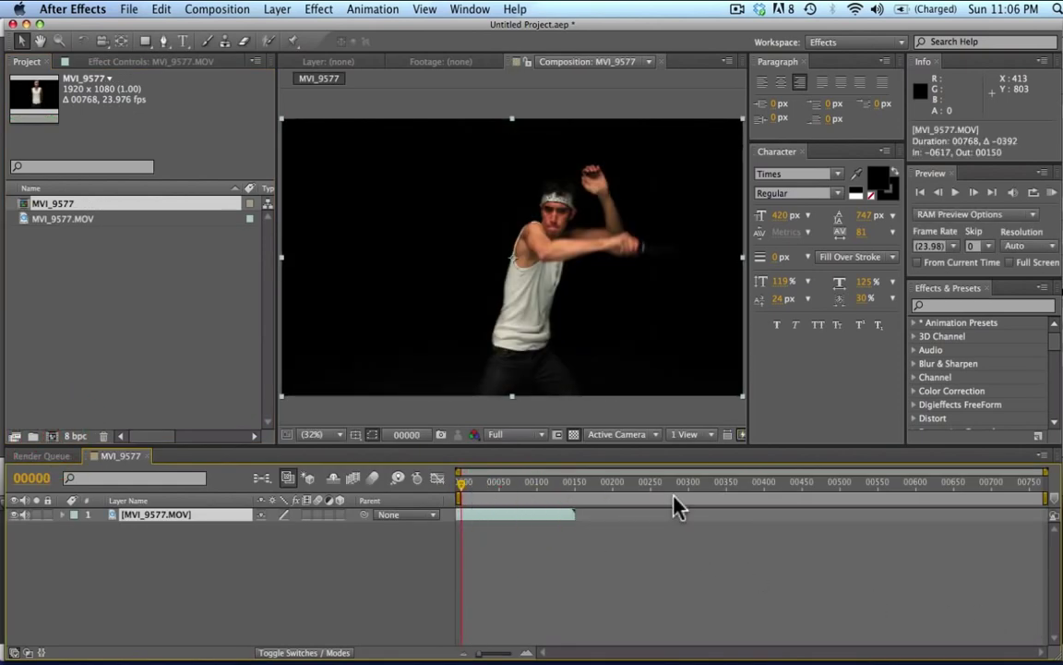
{"action": "key", "text": "equal"}
{"action": "key", "text": "equal"}
{"action": "key", "text": "equal"}
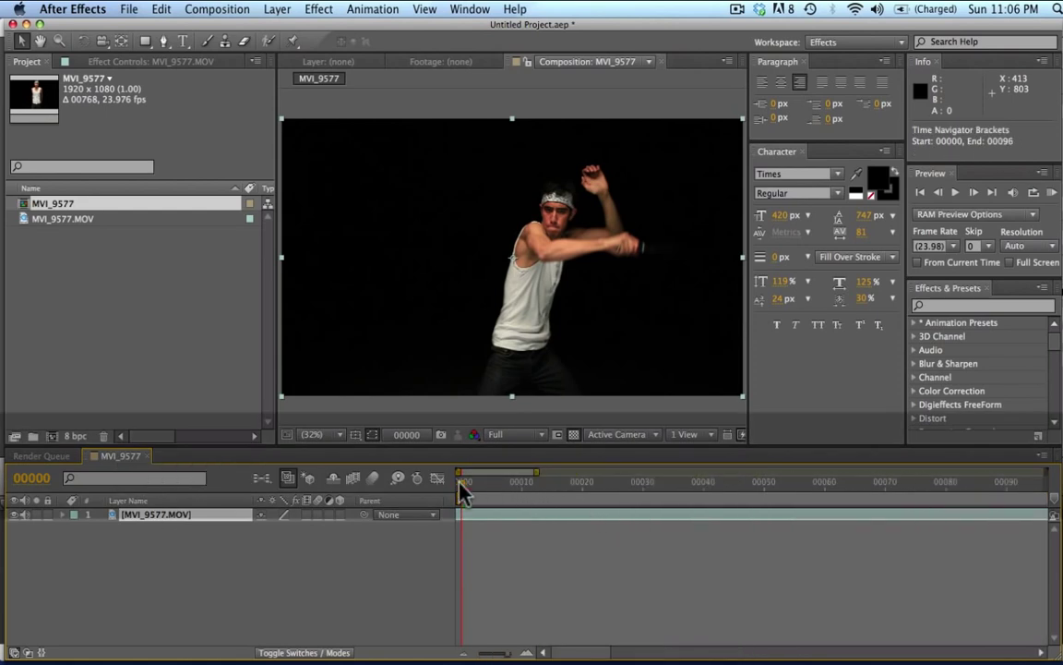
{"action": "mouse_move", "coordinate": [461, 491]}
{"action": "left_mouse_down"}
{"action": "mouse_move", "coordinate": [508, 493]}
{"action": "mouse_move", "coordinate": [462, 491]}
{"action": "mouse_move", "coordinate": [473, 490]}
{"action": "mouse_move", "coordinate": [472, 511]}
{"action": "left_mouse_up"}
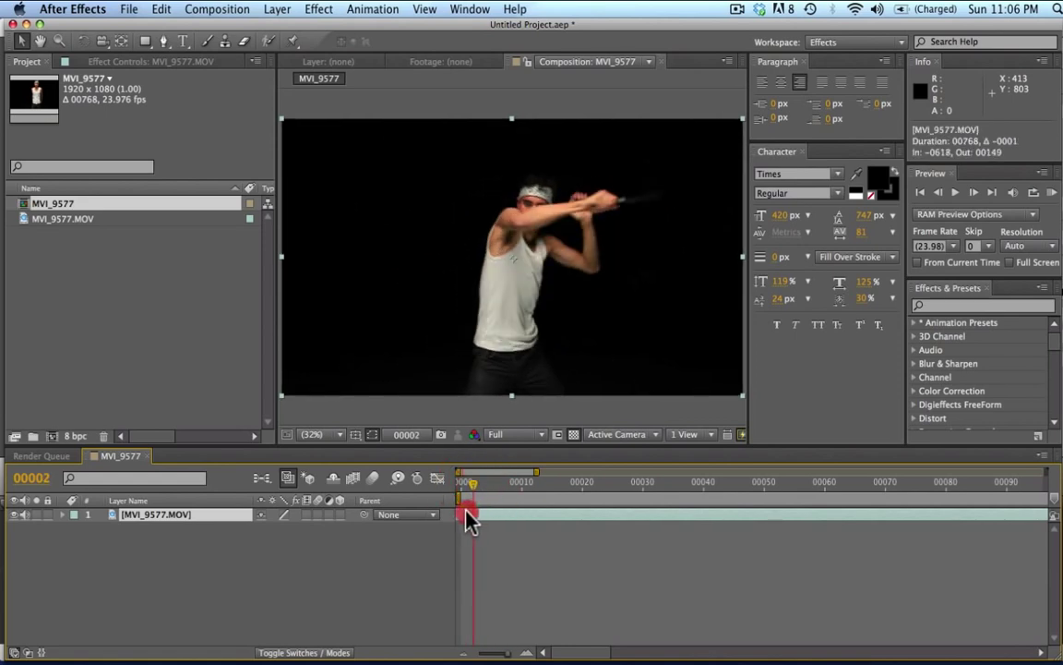
- Create a 1920 x 1080 px solid layer in a medium pinkish-red colour above the sword footage
{"action": "left_click", "coordinate": [277, 563]}
{"action": "key", "text": "super+y"}
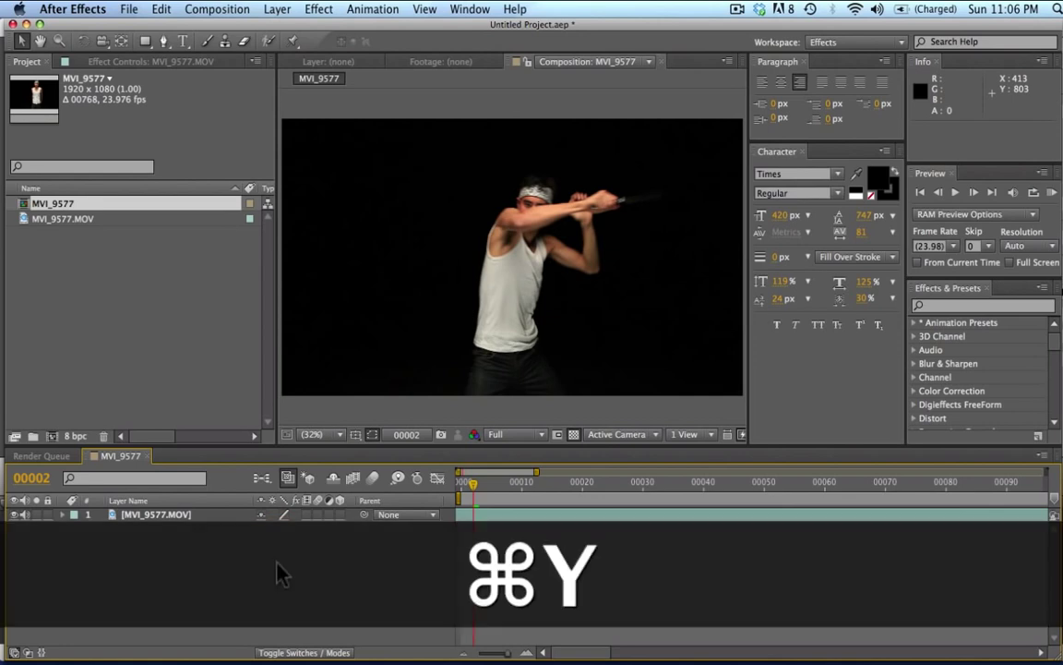
{"action": "left_click", "coordinate": [215, 366]}
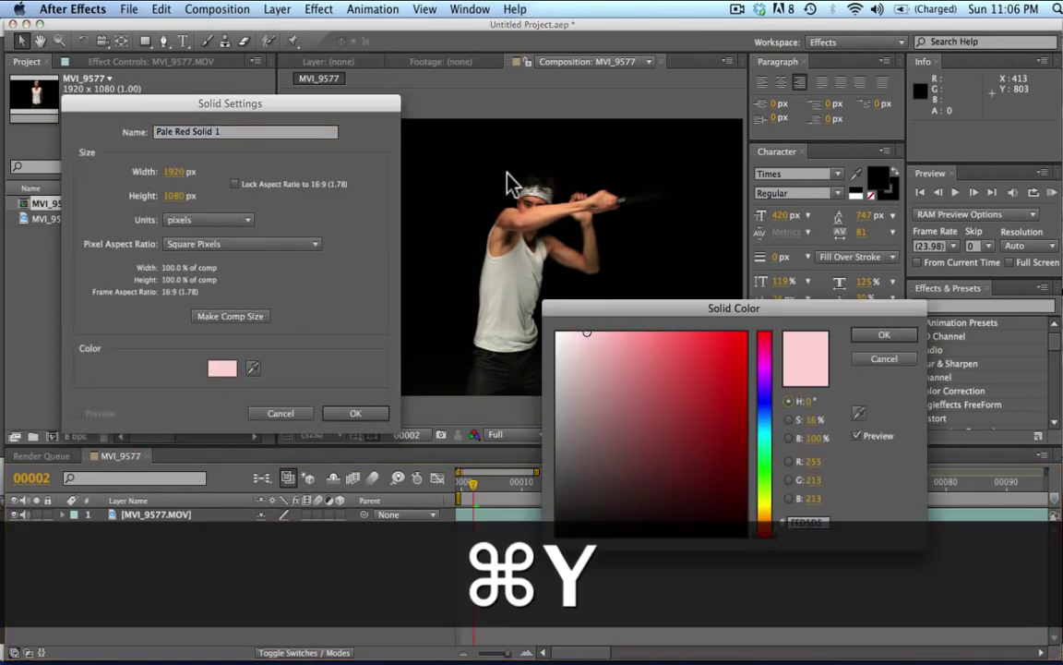
{"action": "left_click", "coordinate": [611, 343]}
{"action": "left_click_drag", "start_coordinate": [614, 331], "coordinate": [647, 334]}
{"action": "key", "text": "Return"}
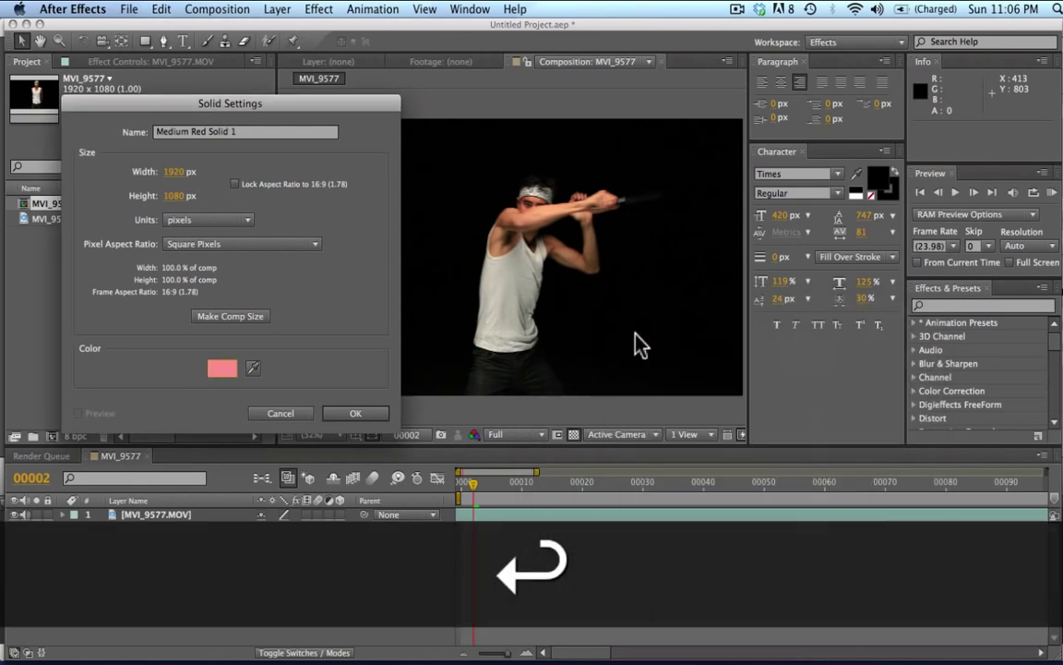
{"action": "key", "text": "Return"}
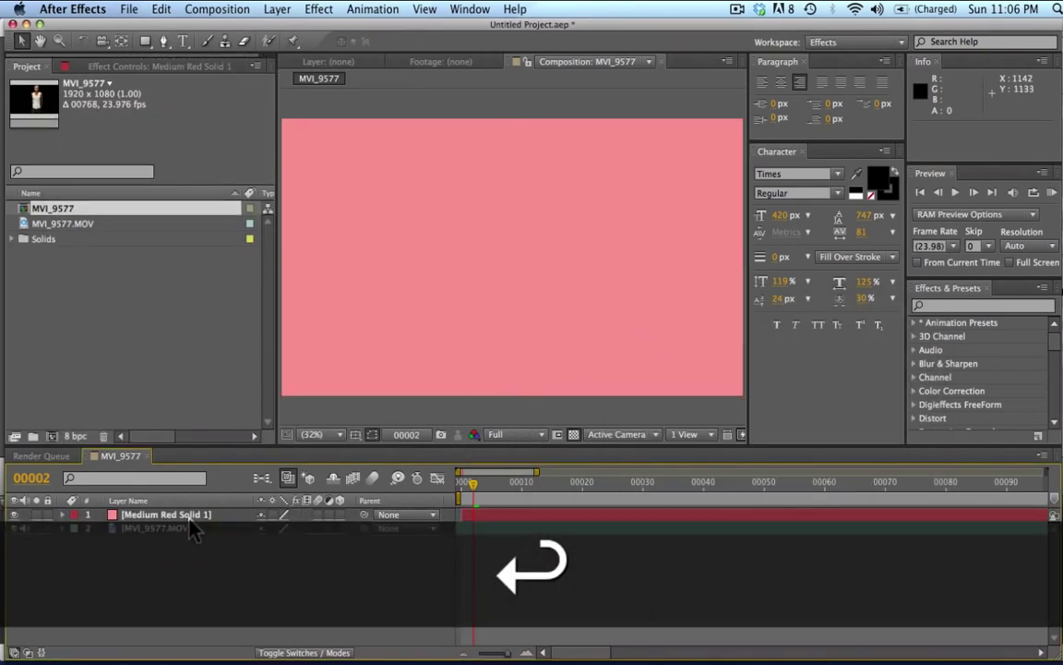
- Pre-compose the pinkish-red solid under the name "4 streak", moving all attributes into the new composition
{"action": "left_click", "coordinate": [190, 517]}
{"action": "key", "text": "super+shift+c"}
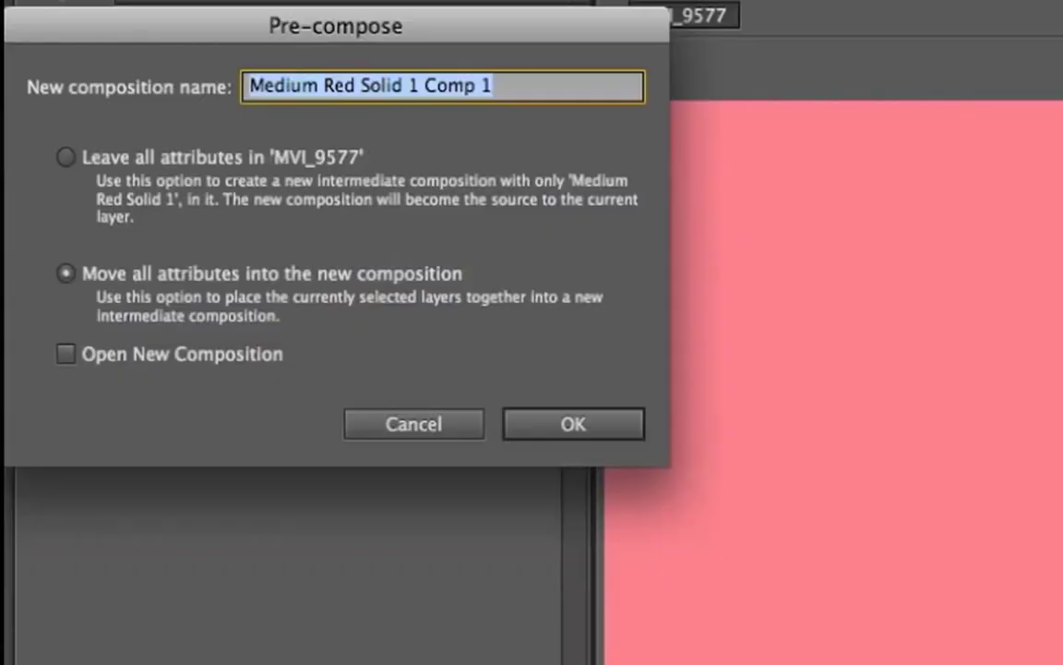
{"action": "type", "text": "streak"}
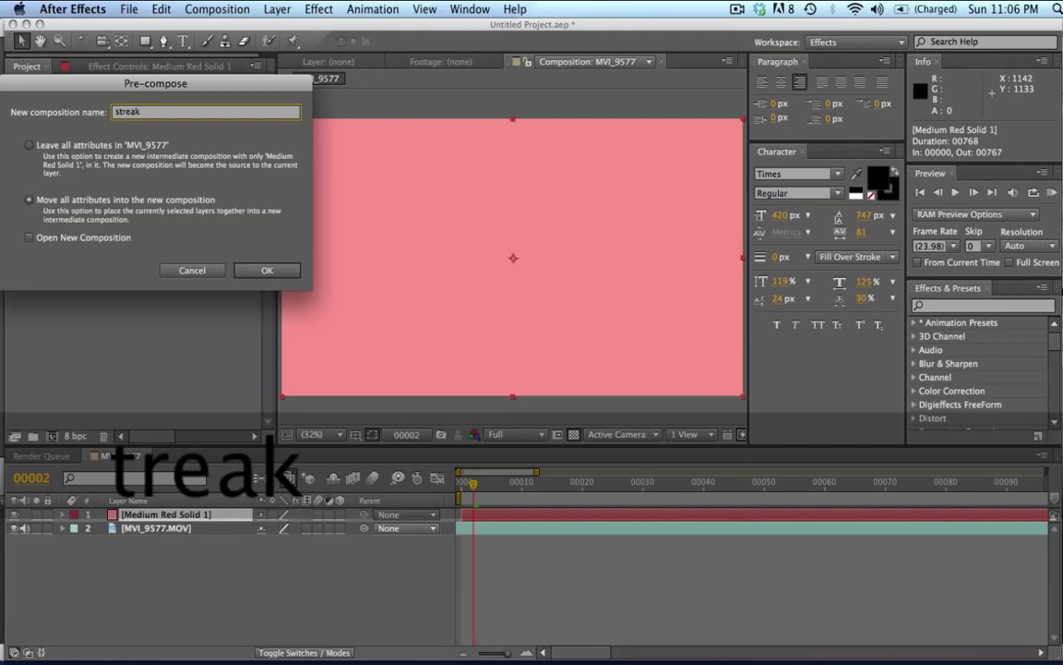
{"action": "key", "text": "Left"}
{"action": "key", "text": "Left"}
{"action": "key", "text": "Left"}
{"action": "key", "text": "Left"}
{"action": "key", "text": "Left"}
{"action": "key", "text": "Left"}
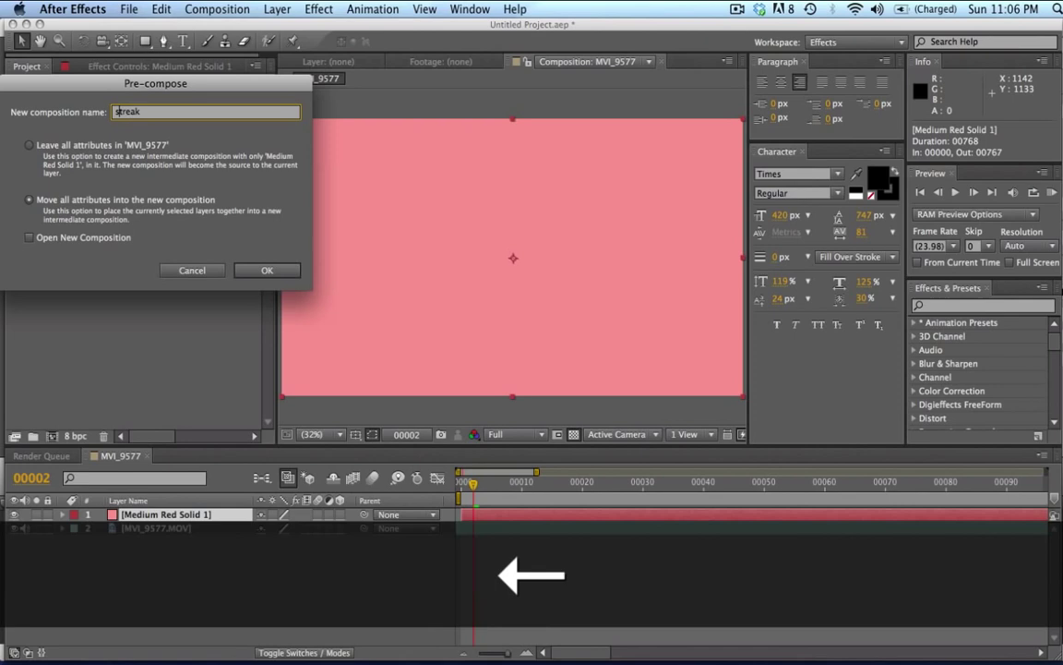
{"action": "type", "text": "4"}
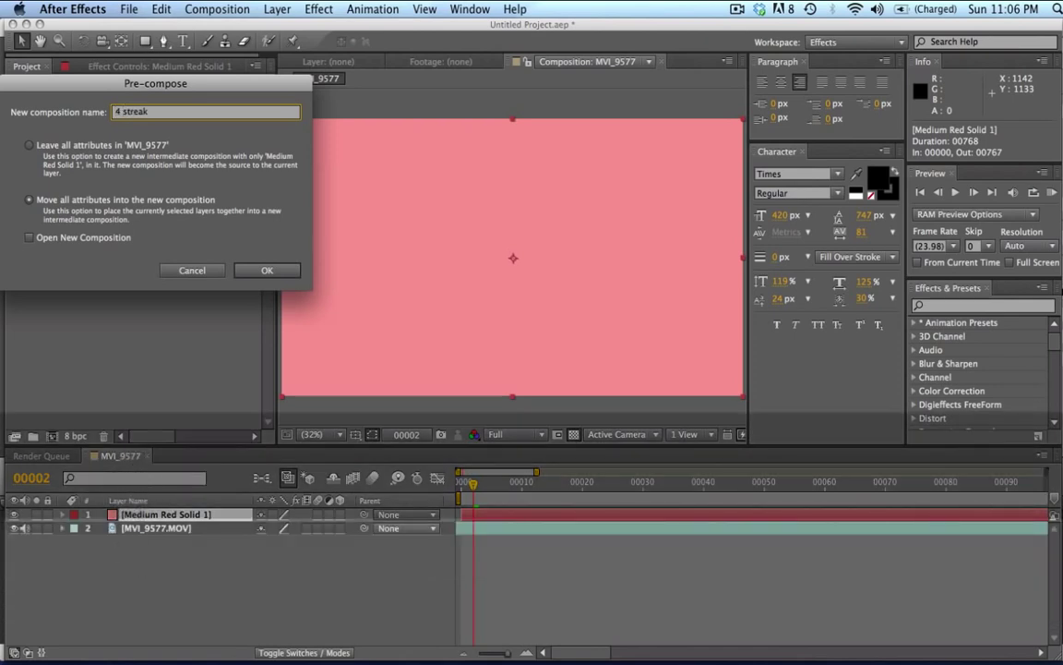
{"action": "key", "text": "Return"}
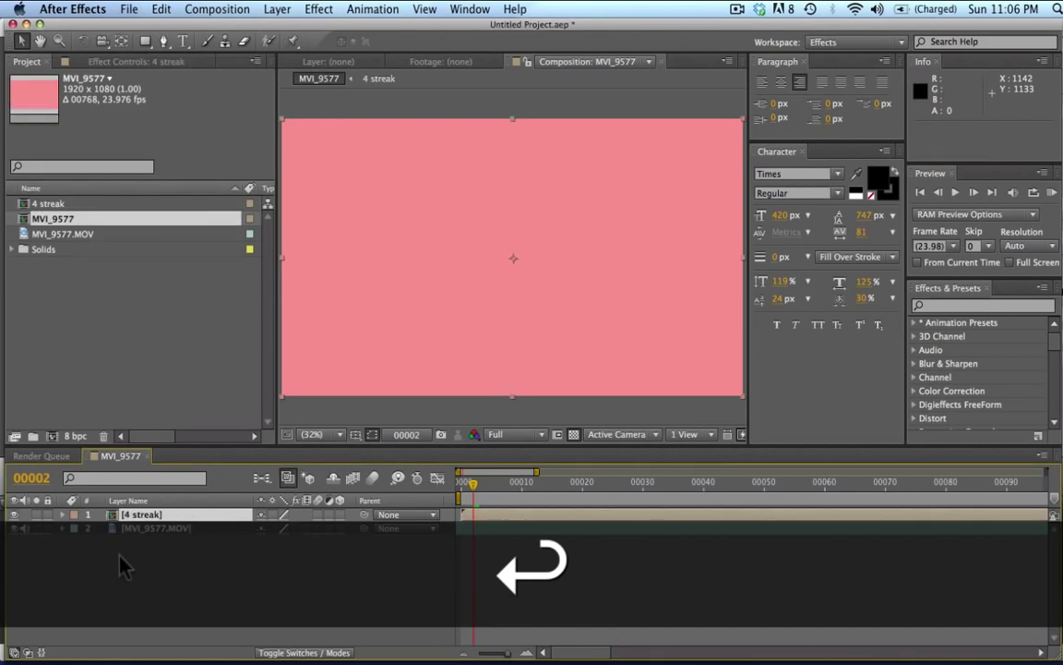
- Open the 4 streak composition and draw a four-point mask around the left half of the solid with the Pen tool
{"action": "double_click", "coordinate": [146, 517]}
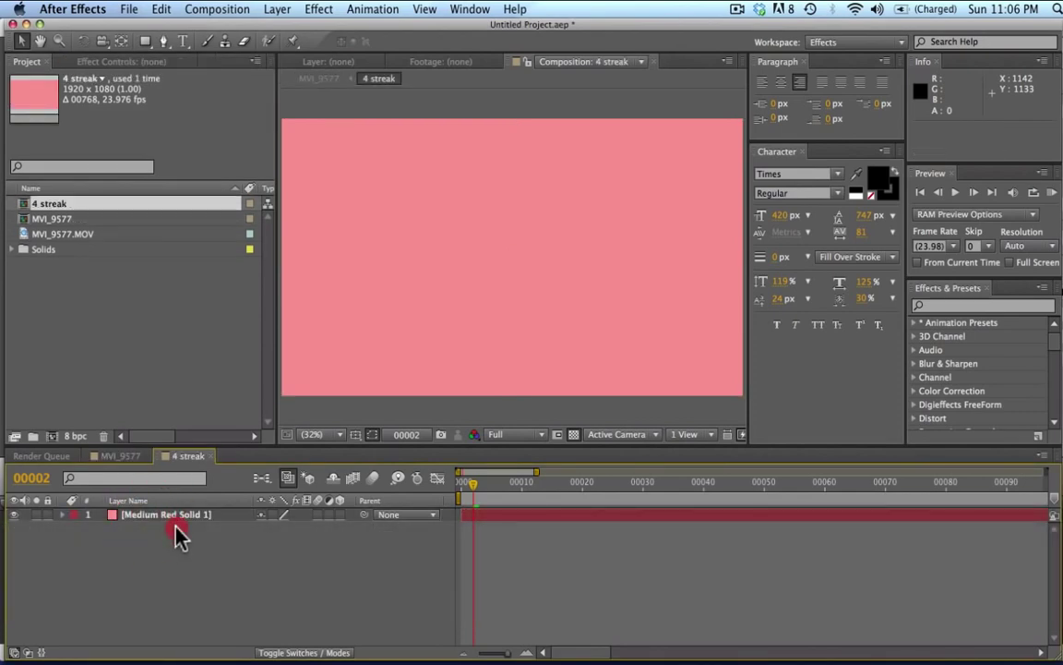
{"action": "left_click", "coordinate": [178, 524]}
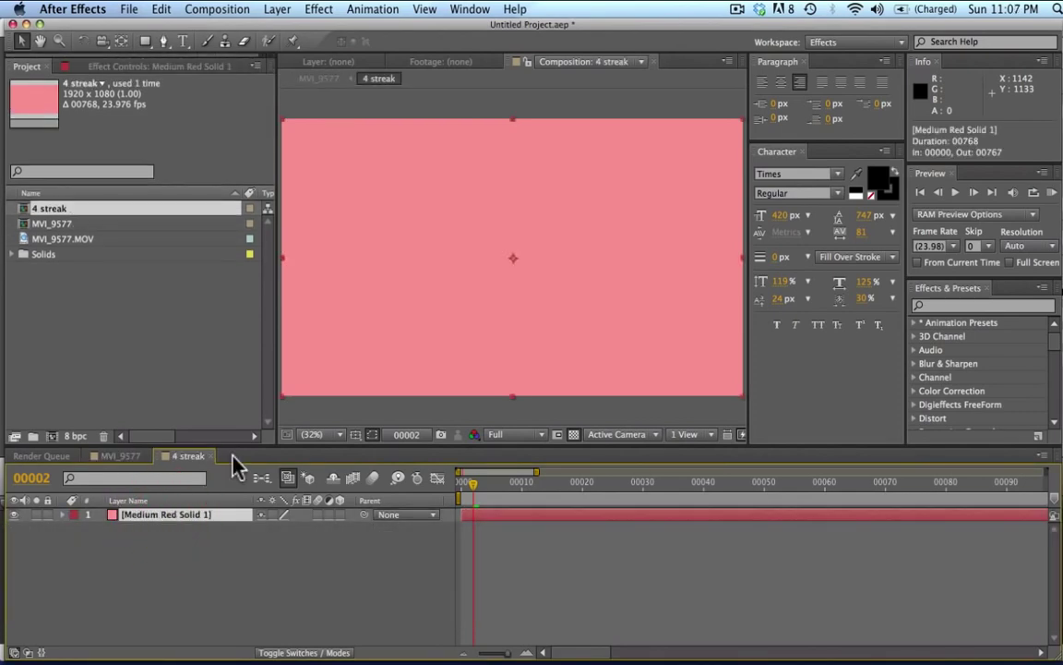
{"action": "key", "text": "comma"}
{"action": "key", "text": "comma"}
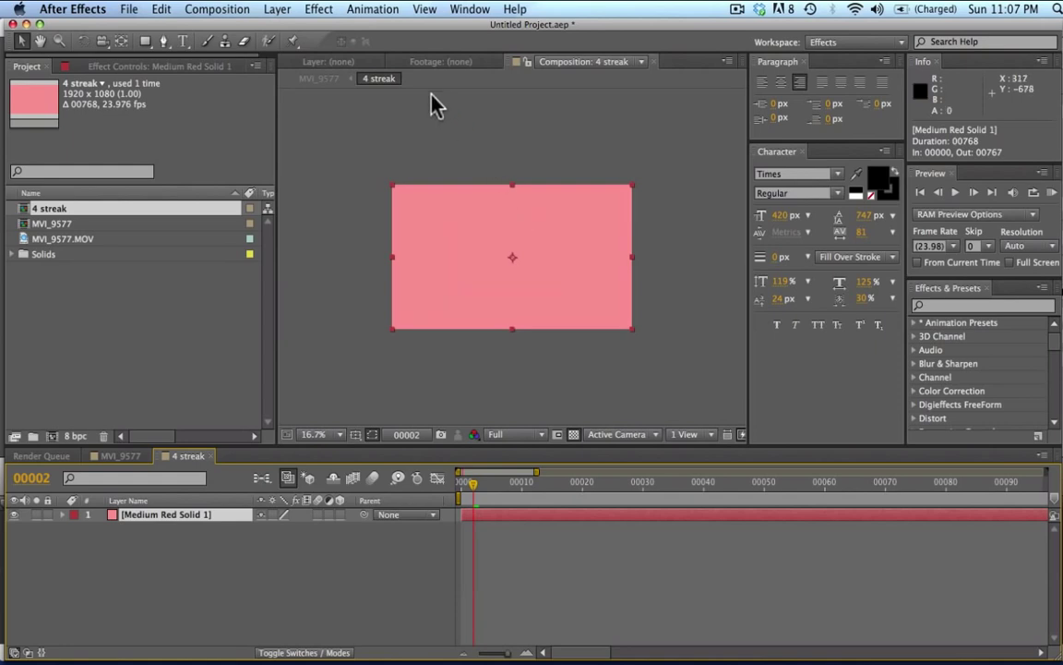
{"action": "key", "text": "g"}
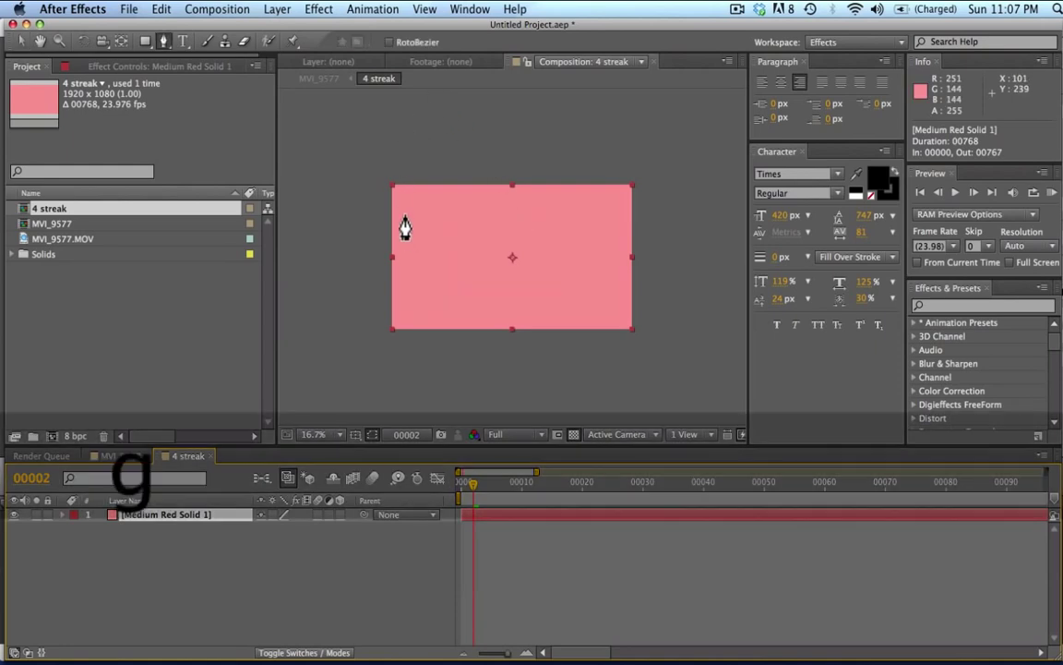
{"action": "left_click", "coordinate": [358, 168]}
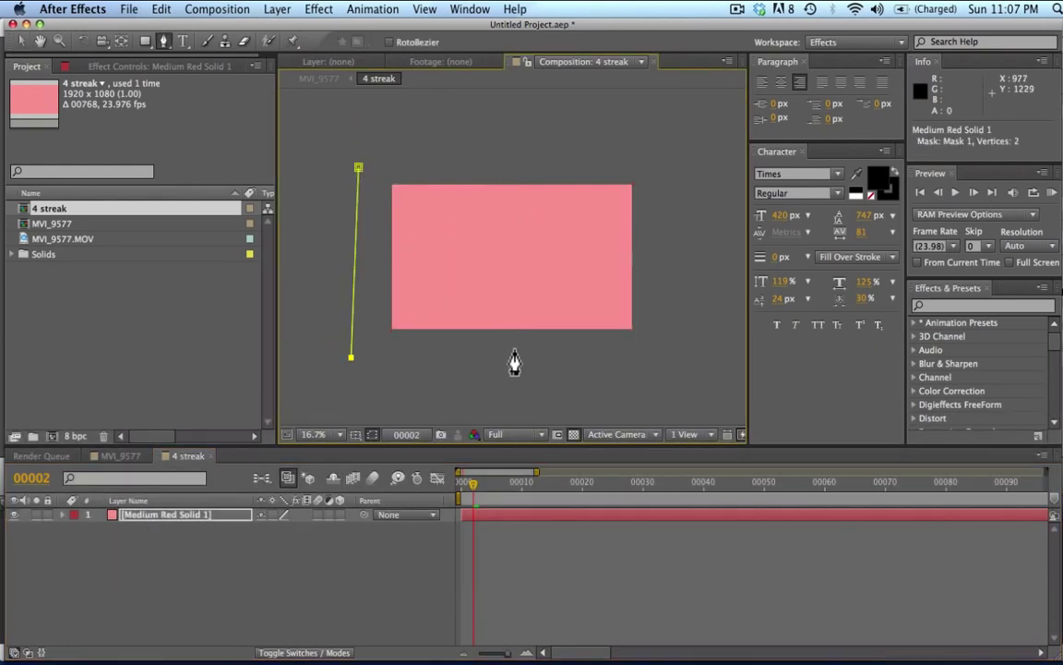
{"action": "left_click", "coordinate": [513, 348]}
{"action": "left_click", "coordinate": [512, 157]}
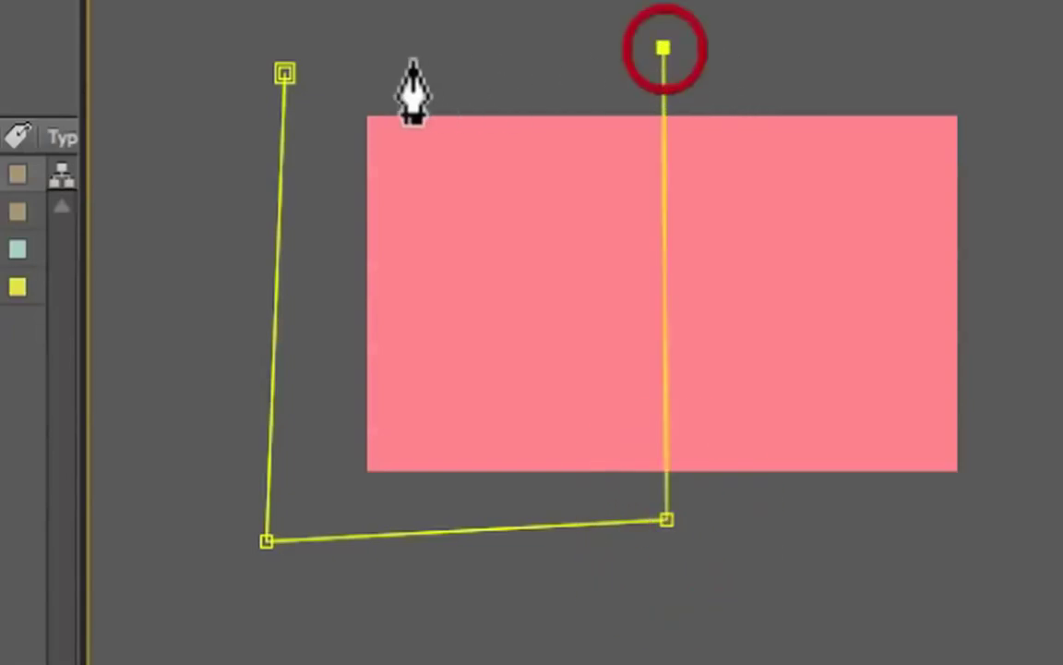
{"action": "left_click", "coordinate": [284, 74]}
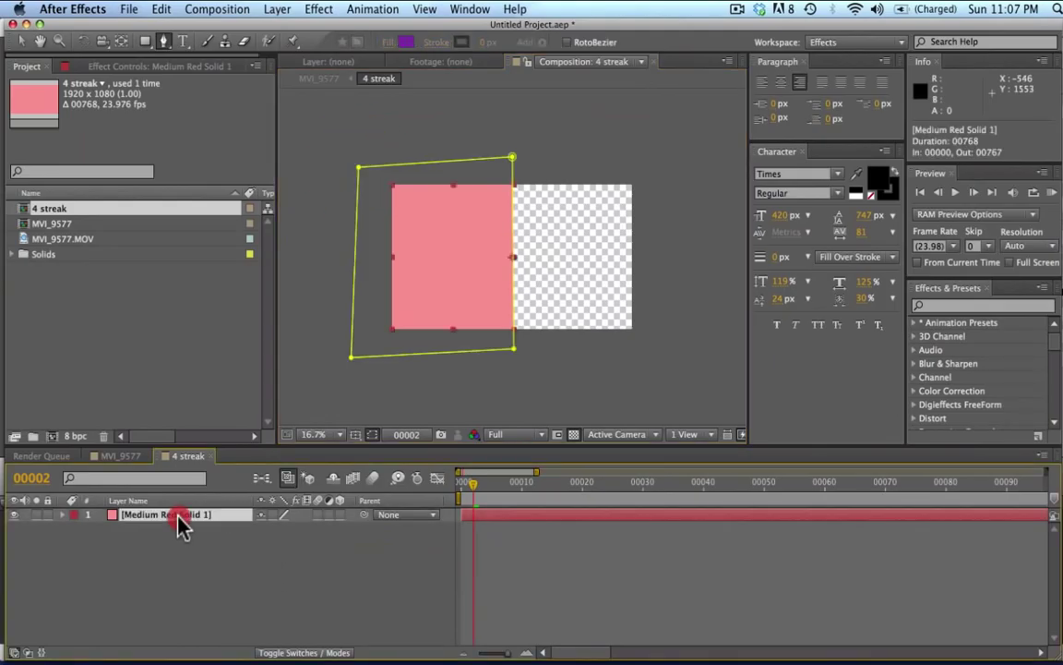
- Keyframe the Mask Path at frame 00000 and move the whole mask horizontally past the left edge of the frame
{"action": "left_click", "coordinate": [175, 517]}
{"action": "left_click_drag", "start_coordinate": [461, 486], "coordinate": [452, 486]}
{"action": "key", "text": "m"}
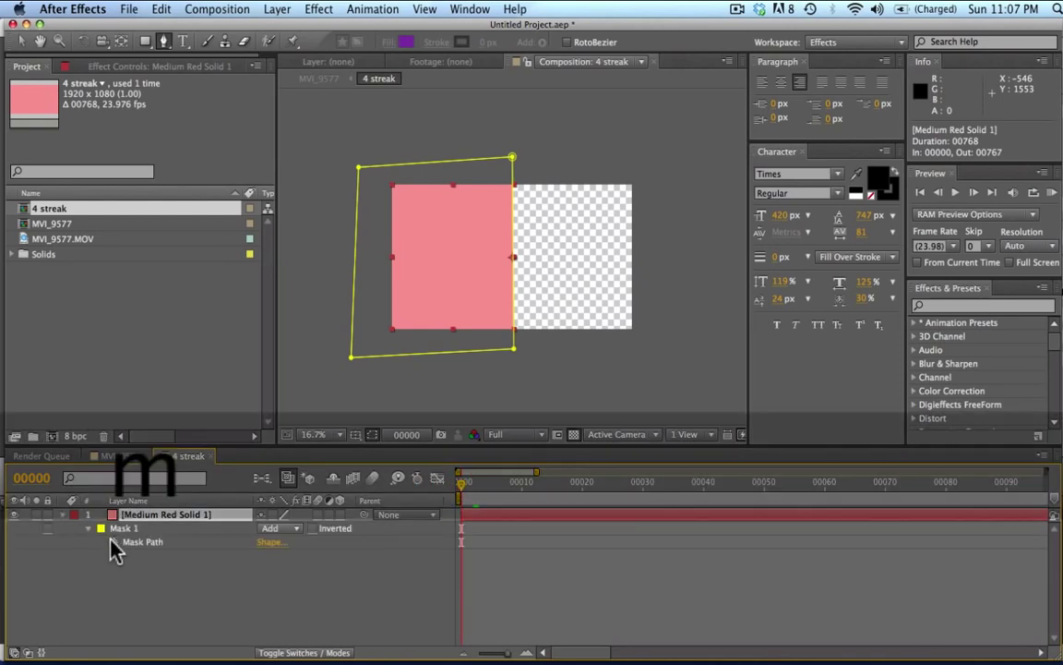
{"action": "left_click", "coordinate": [139, 541]}
{"action": "key", "text": "v"}
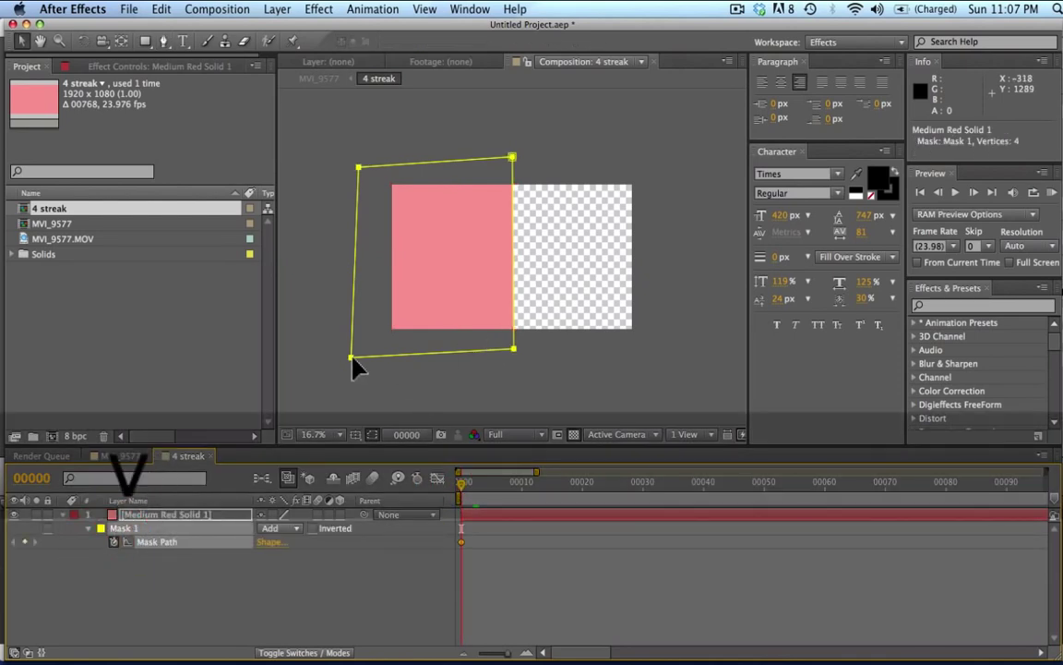
{"action": "left_click_drag", "start_coordinate": [351, 358], "coordinate": [217, 358]}
{"action": "key", "text": "shift"}
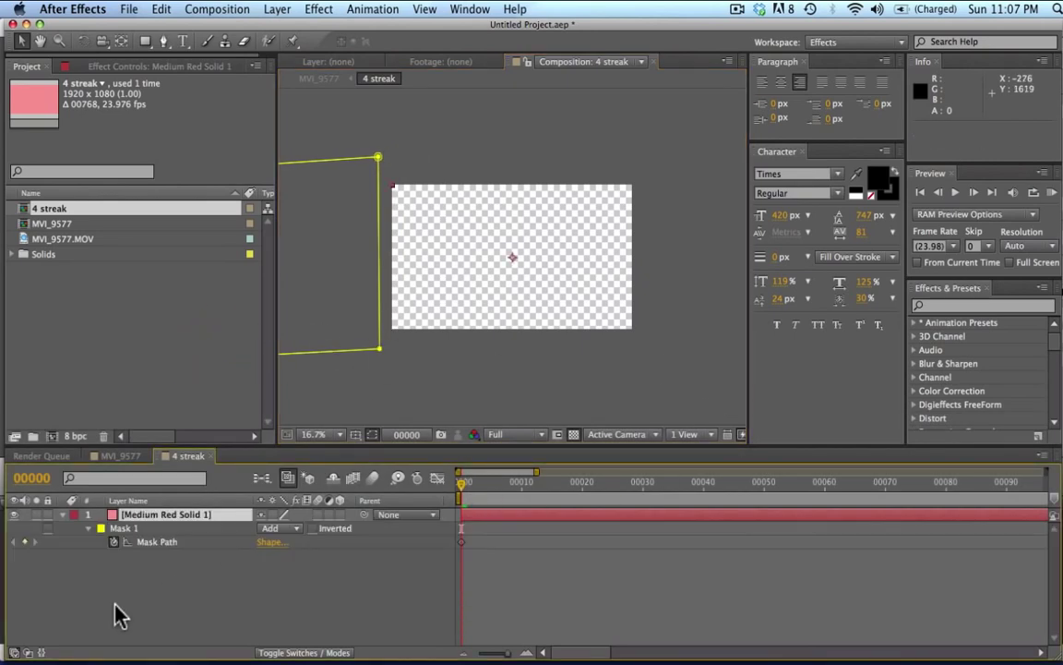
- At frame 00008, move the whole mask horizontally past the right edge of the frame for a second Mask Path keyframe
{"action": "left_click", "coordinate": [119, 614]}
{"action": "left_click", "coordinate": [185, 514]}
{"action": "key", "text": "super+Right"}
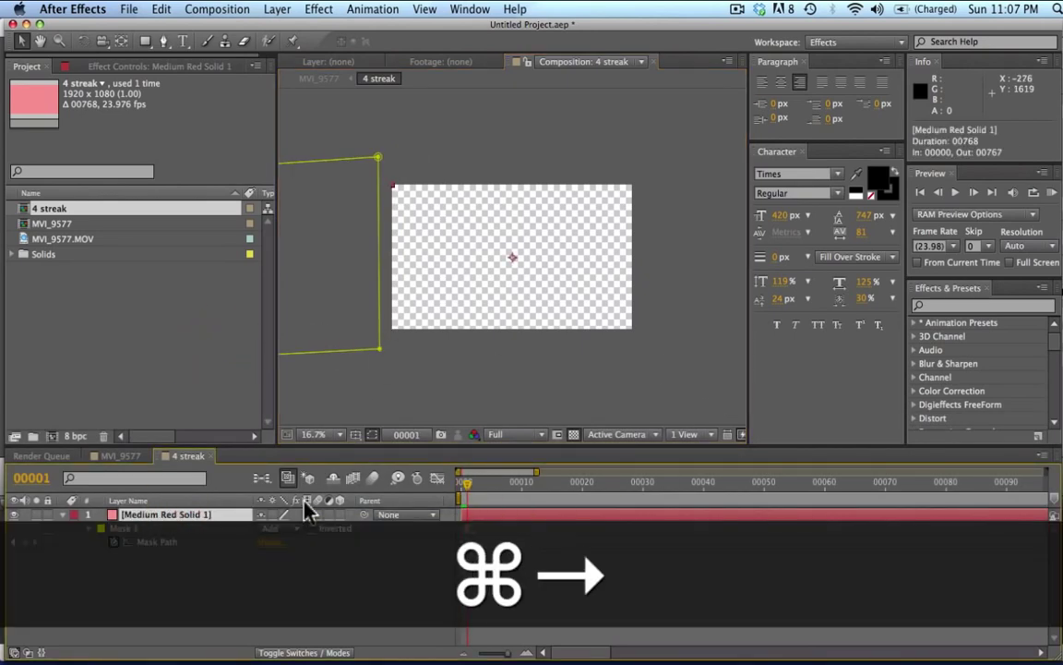
{"action": "key", "text": "super+Right"}
{"action": "key", "text": "super+Right"}
{"action": "key", "text": "super+Right"}
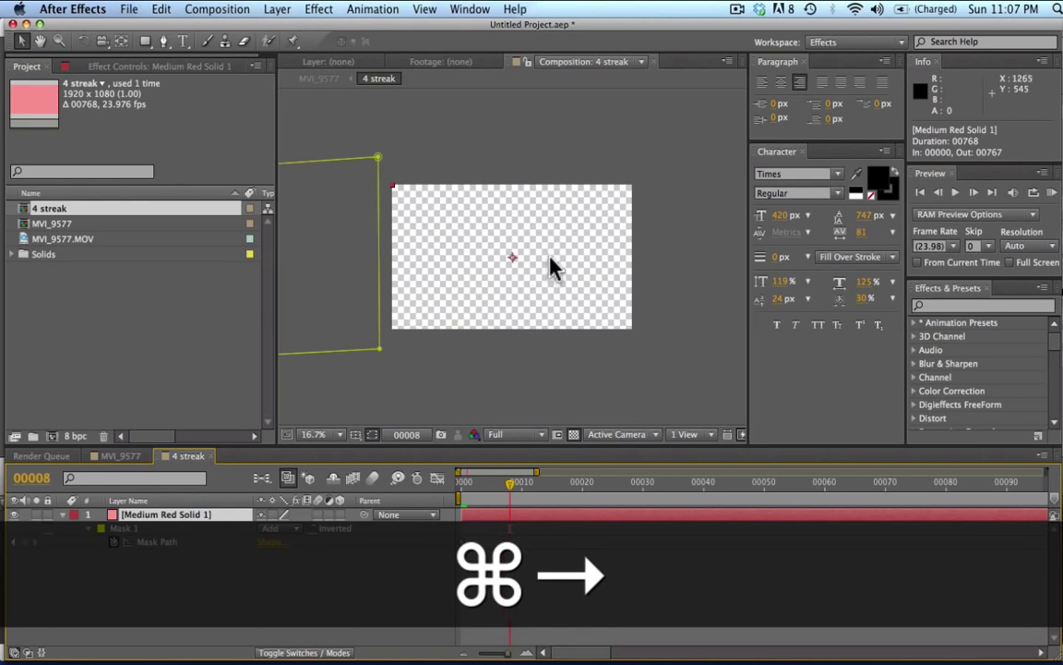
{"action": "key", "text": "comma"}
{"action": "left_click", "coordinate": [380, 218]}
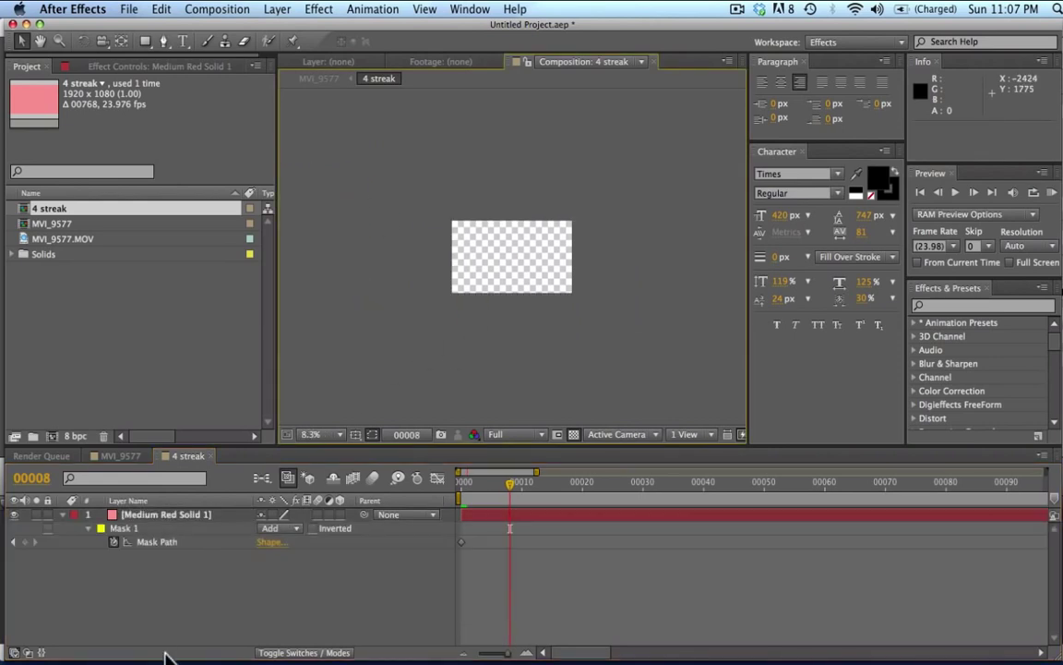
{"action": "left_click", "coordinate": [215, 517]}
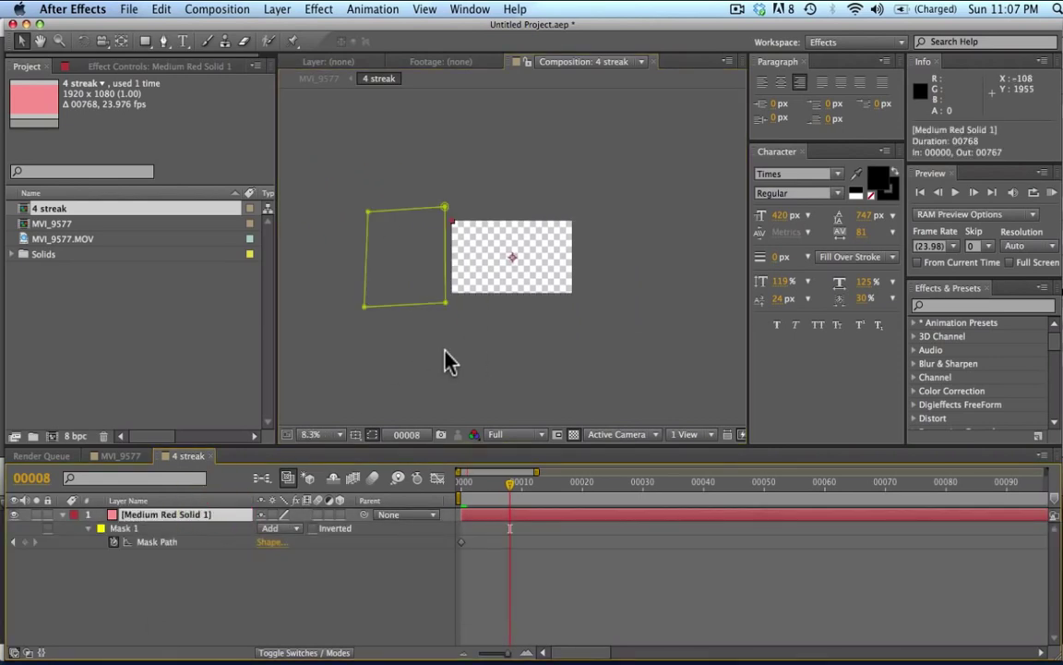
{"action": "left_click", "coordinate": [127, 542]}
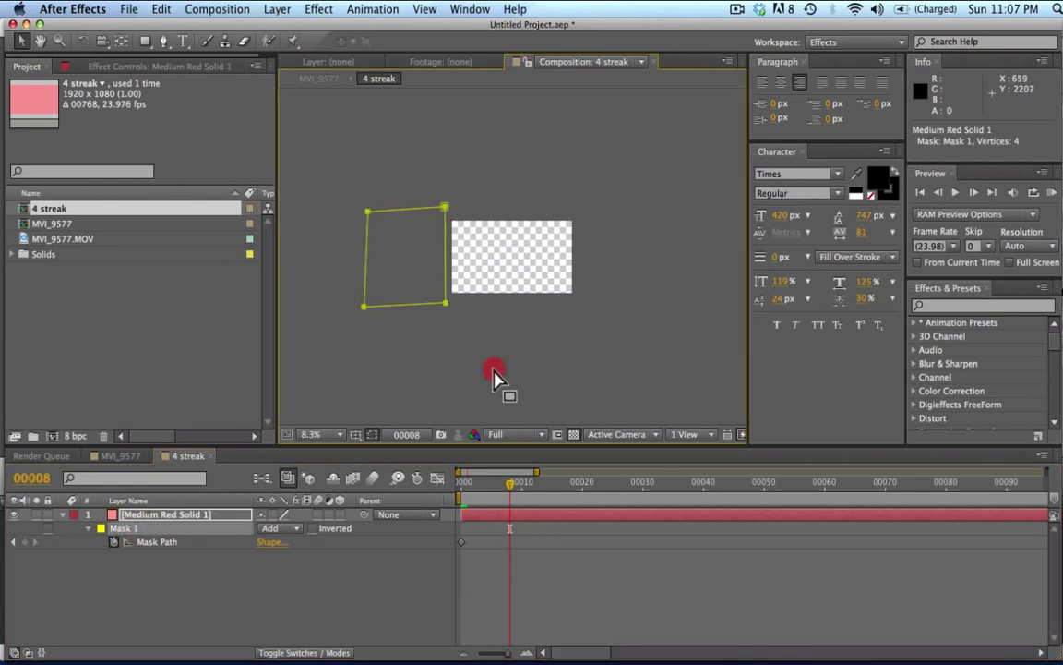
{"action": "left_click_drag", "start_coordinate": [363, 209], "coordinate": [578, 232]}
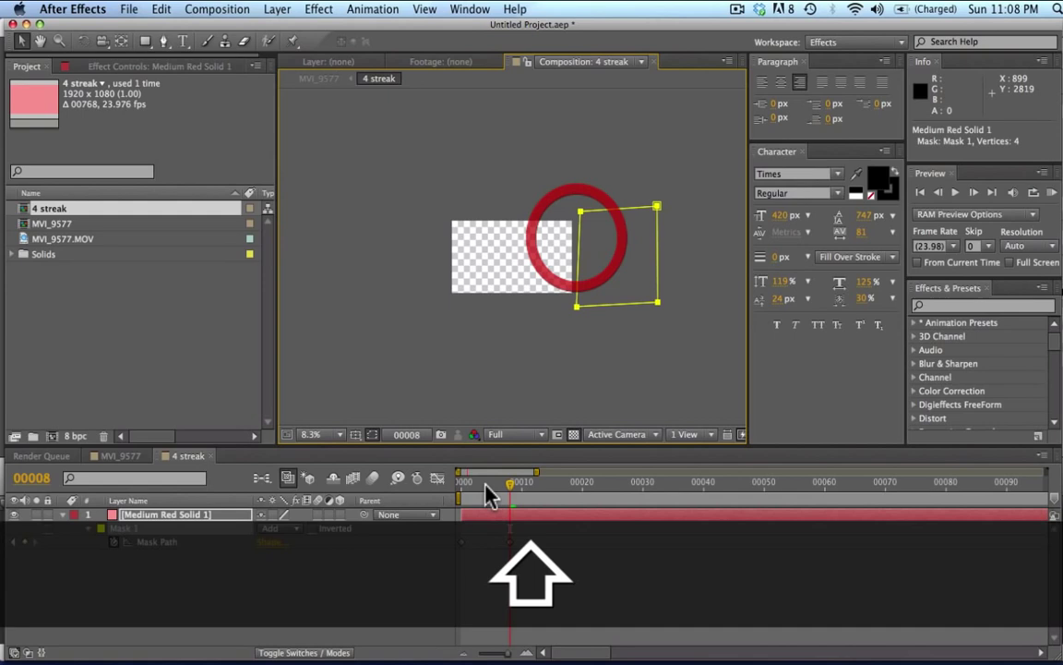
- Check the mask sweep and retime the second Mask Path keyframe to frame 00007
{"action": "left_click", "coordinate": [487, 481]}
{"action": "left_click_drag", "start_coordinate": [487, 481], "coordinate": [486, 481]}
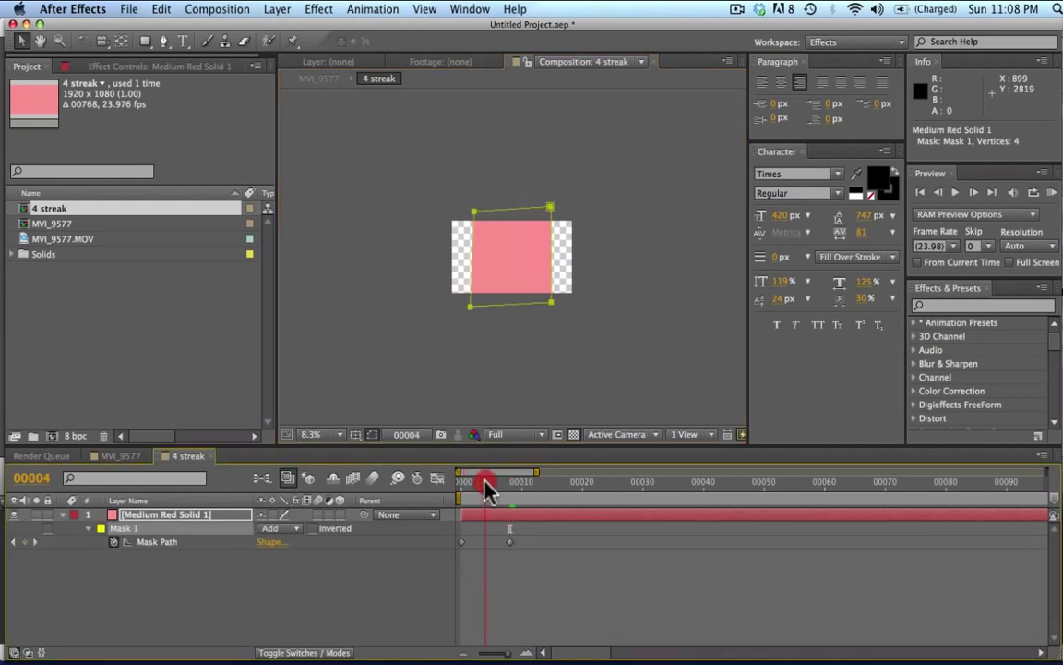
{"action": "left_click", "coordinate": [510, 545]}
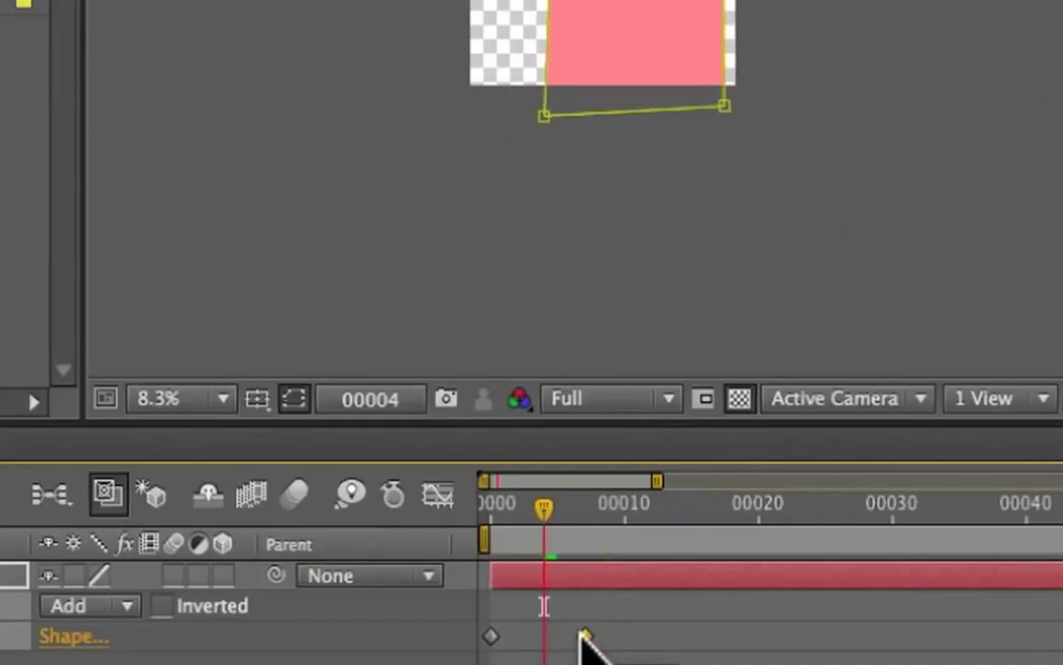
{"action": "left_click", "coordinate": [510, 511]}
{"action": "left_click_drag", "start_coordinate": [502, 520], "coordinate": [484, 503]}
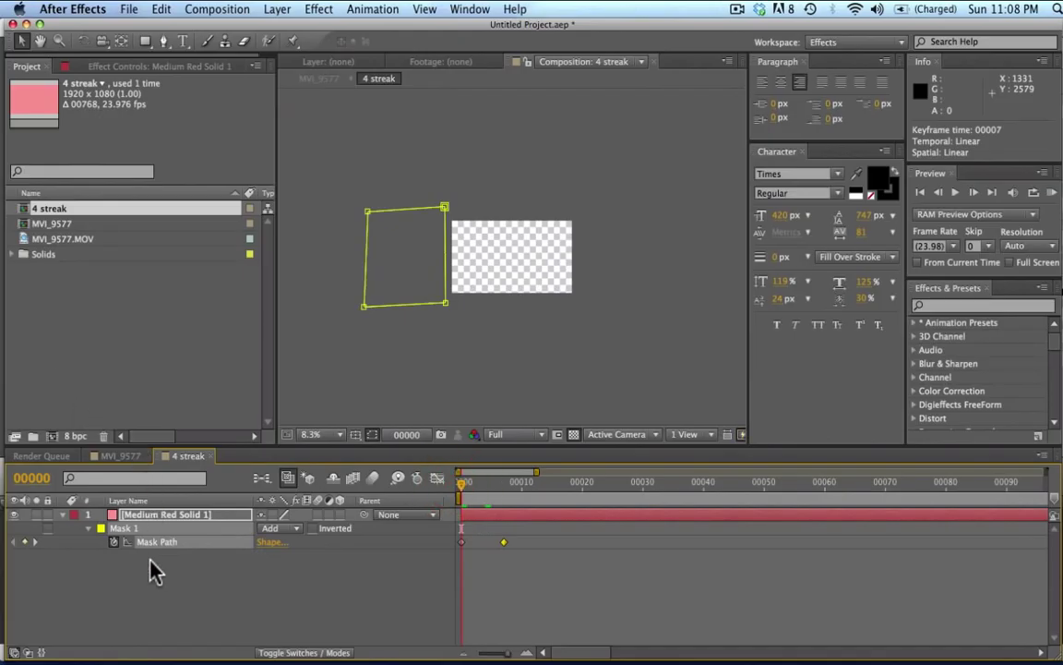
- Reveal all properties of Mask 1 and set its Mask Feather to 330 pixels, judging the edge at frame 00002
{"action": "left_click", "coordinate": [155, 570]}
{"action": "left_click", "coordinate": [136, 539]}
{"action": "key", "text": "m"}
{"action": "key", "text": "m"}
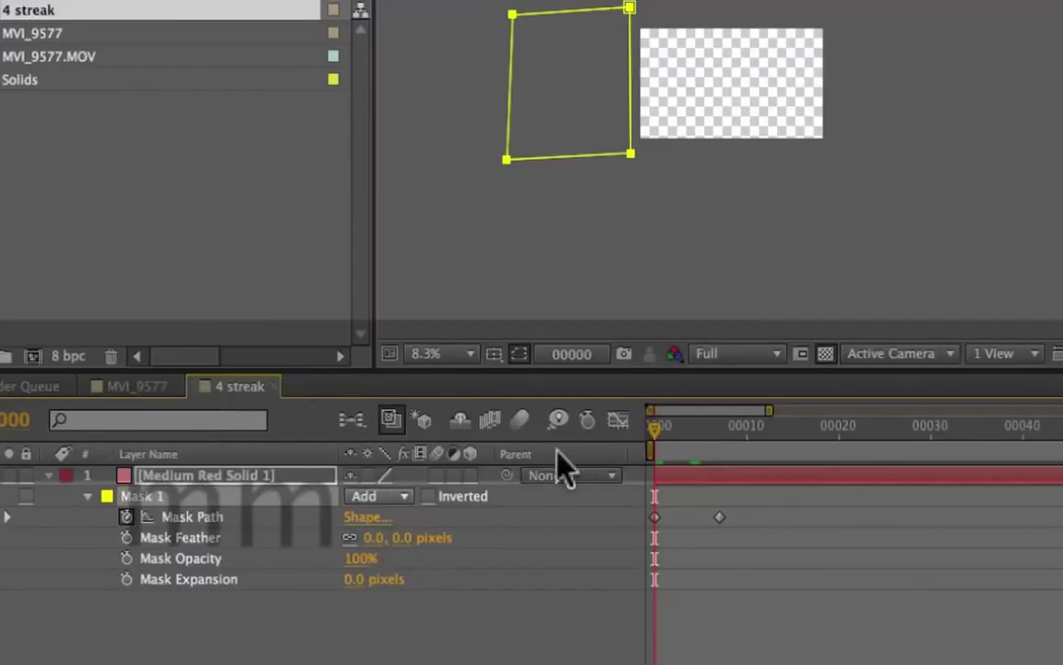
{"action": "key", "text": "super+Right"}
{"action": "key", "text": "super+Right"}
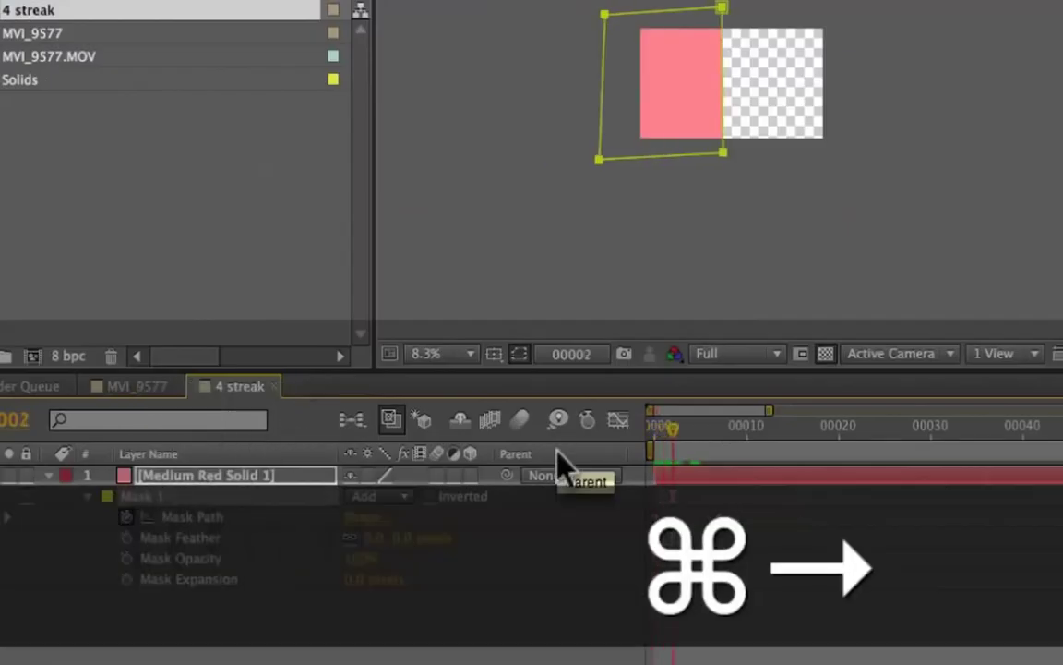
{"action": "left_click_drag", "start_coordinate": [366, 536], "coordinate": [734, 555]}
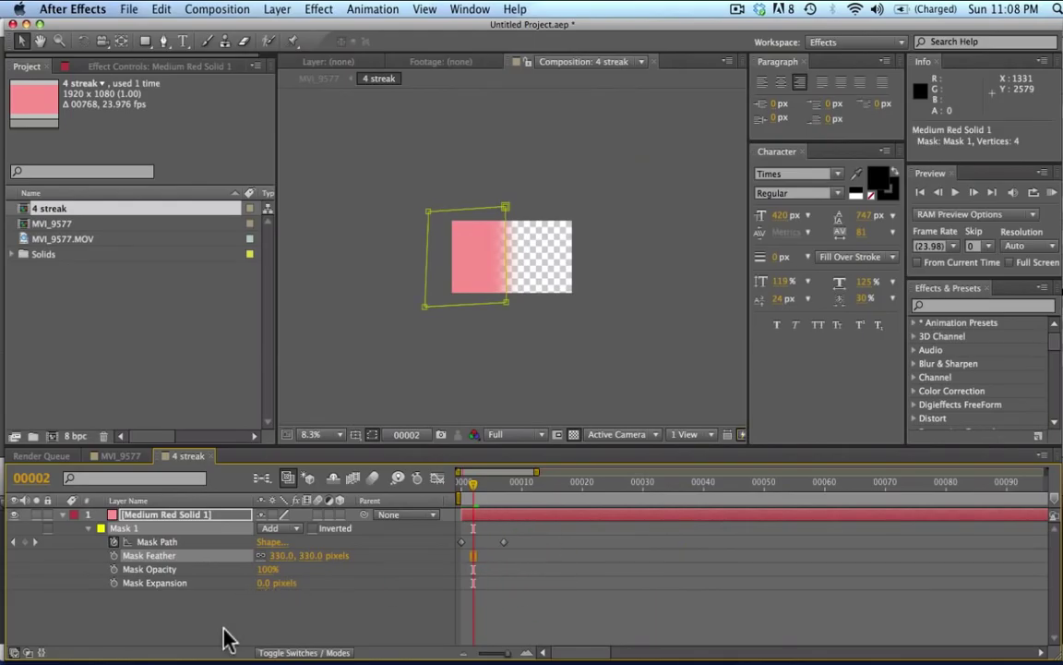
- Duplicate the masked solid and make the upper copy a new solid coloured bright red, FF1212
{"action": "left_click", "coordinate": [197, 516]}
{"action": "key", "text": "super+d"}
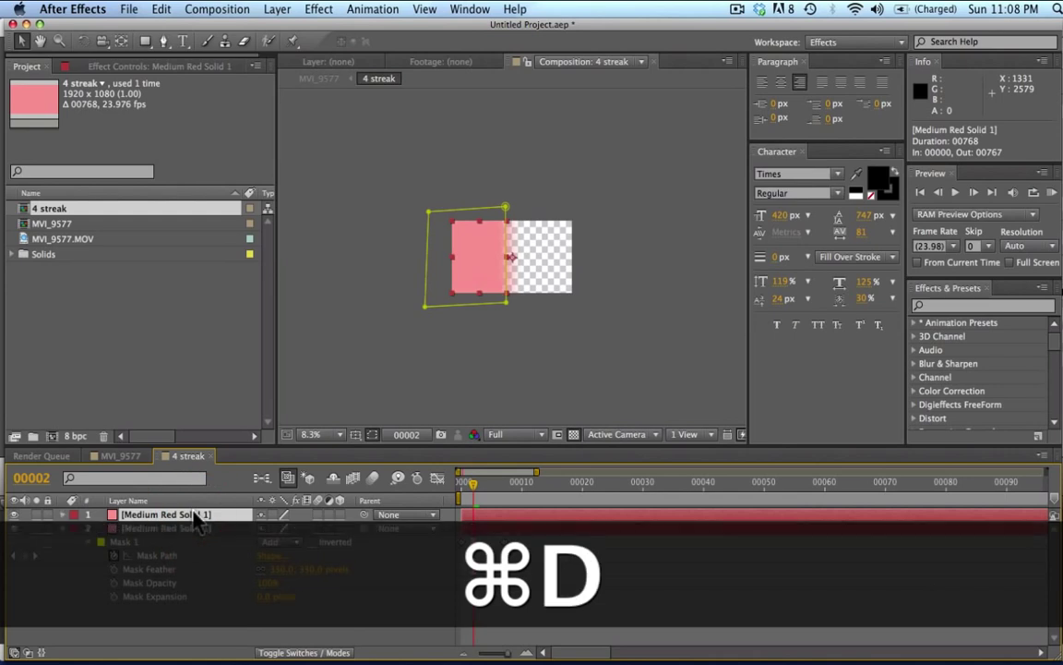
{"action": "key", "text": "super+shift+y"}
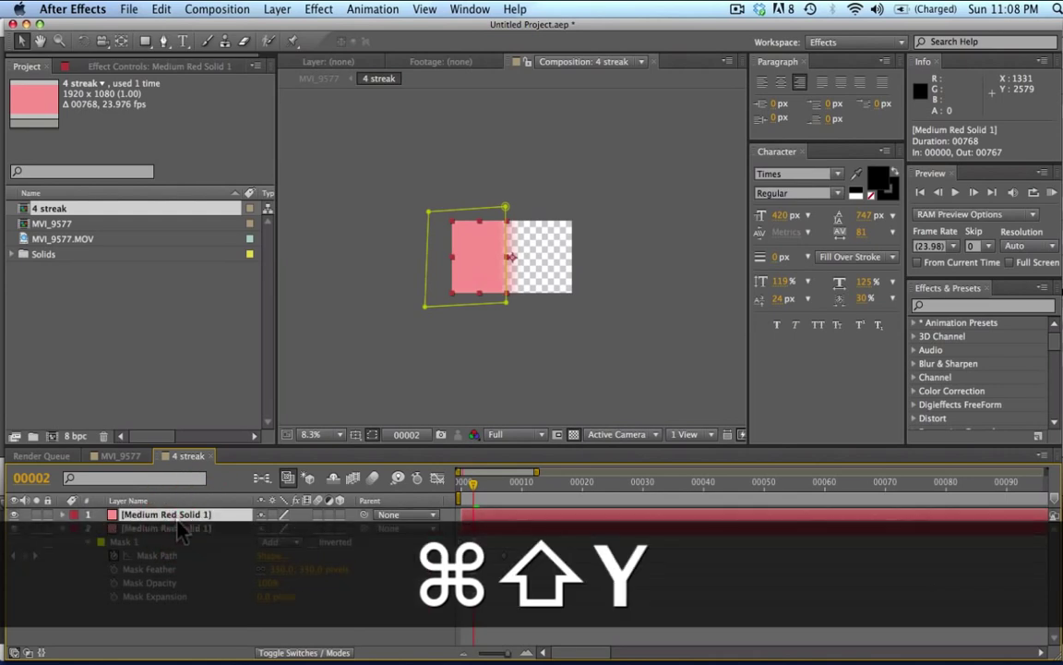
{"action": "left_click", "coordinate": [164, 371]}
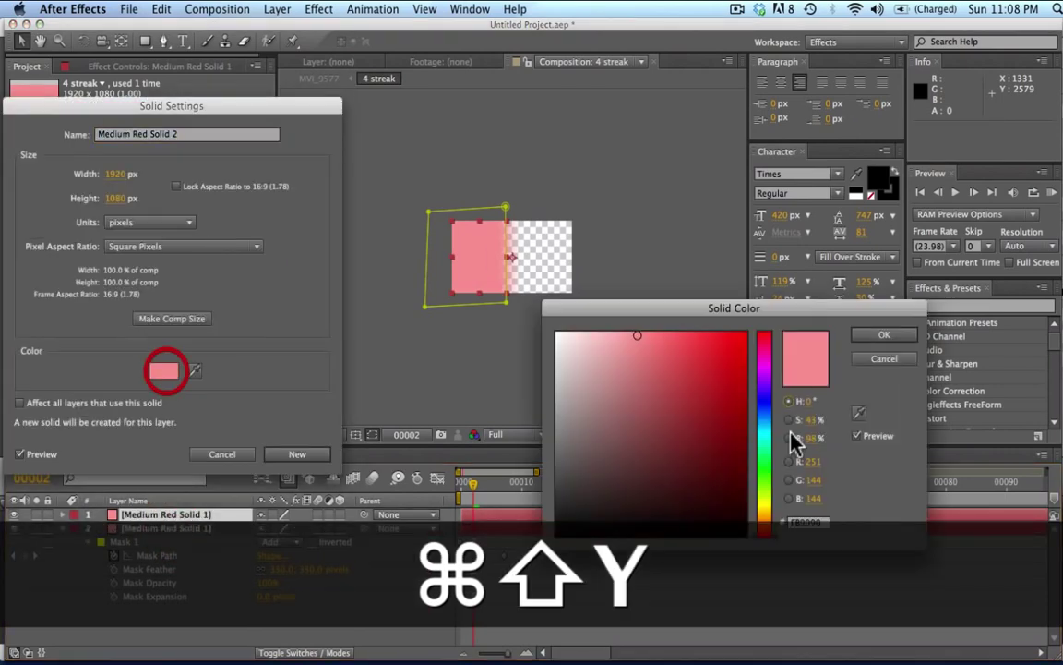
{"action": "mouse_move", "coordinate": [716, 378]}
{"action": "left_mouse_down"}
{"action": "mouse_move", "coordinate": [762, 317]}
{"action": "mouse_move", "coordinate": [735, 310]}
{"action": "left_mouse_up"}
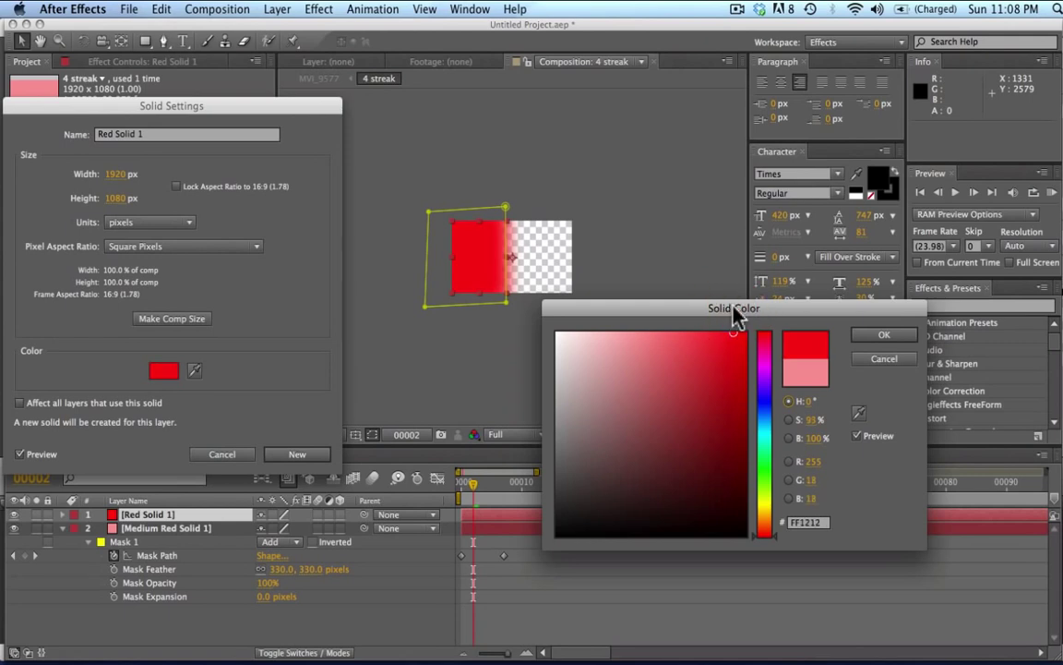
{"action": "key", "text": "Return"}
{"action": "key", "text": "Return"}
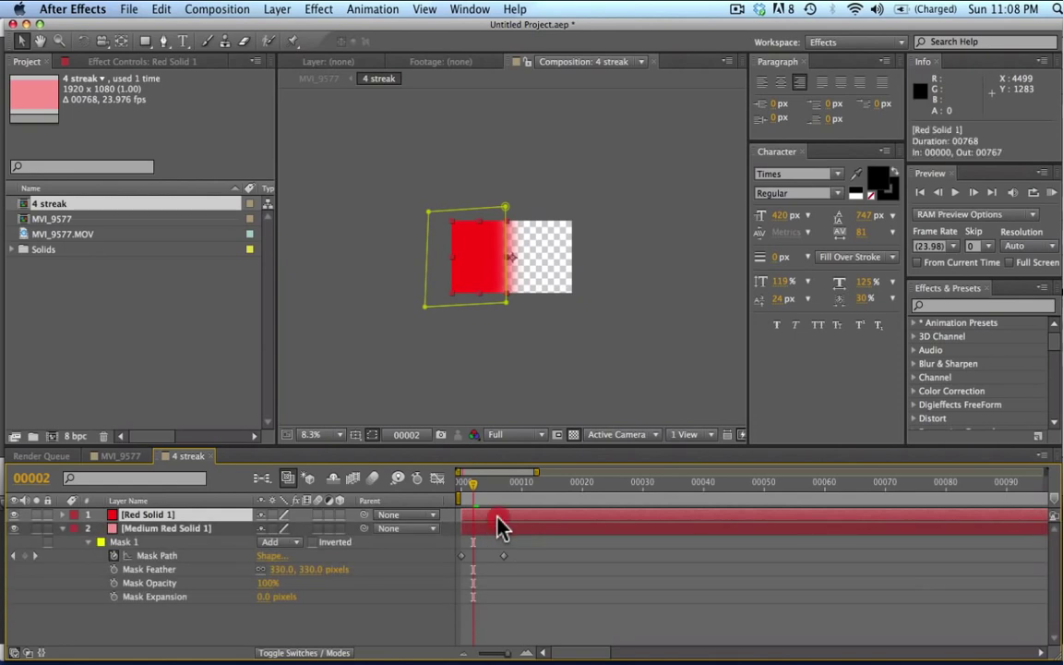
- Shift the red solid one frame later and preview the streak through frame 00008, also over the footage in MVI_9577
{"action": "left_click_drag", "start_coordinate": [497, 515], "coordinate": [506, 522]}
{"action": "key", "text": "Page_Down"}
{"action": "key", "text": "Page_Down"}
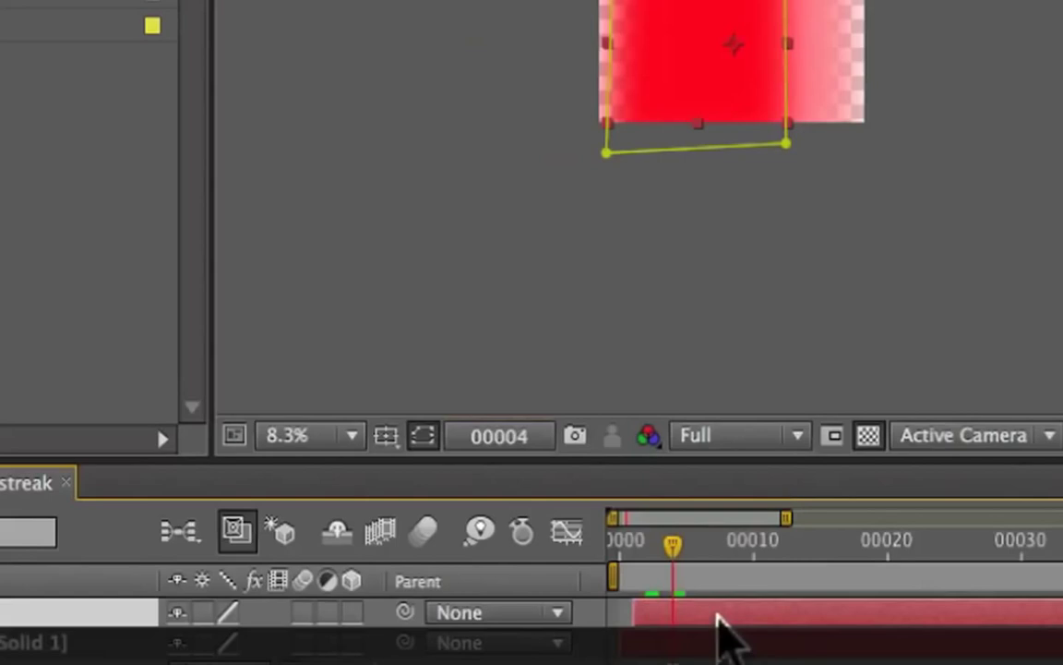
{"action": "key", "text": "Page_Down"}
{"action": "key", "text": "Page_Down"}
{"action": "key", "text": "Page_Down"}
{"action": "key", "text": "Page_Down"}
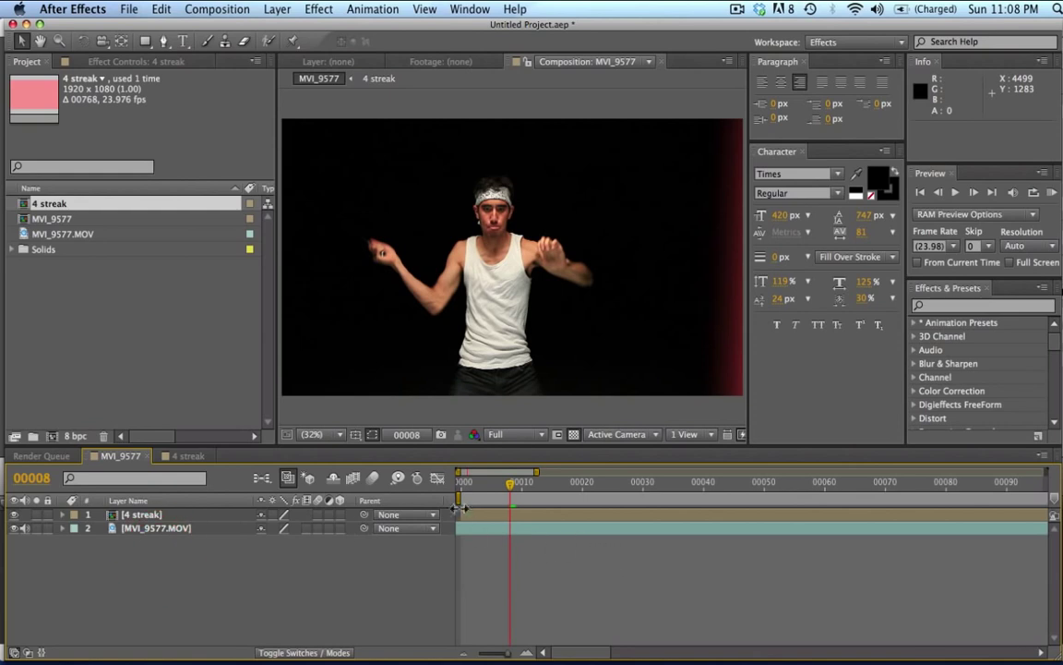
{"action": "left_click_drag", "start_coordinate": [465, 490], "coordinate": [509, 494]}
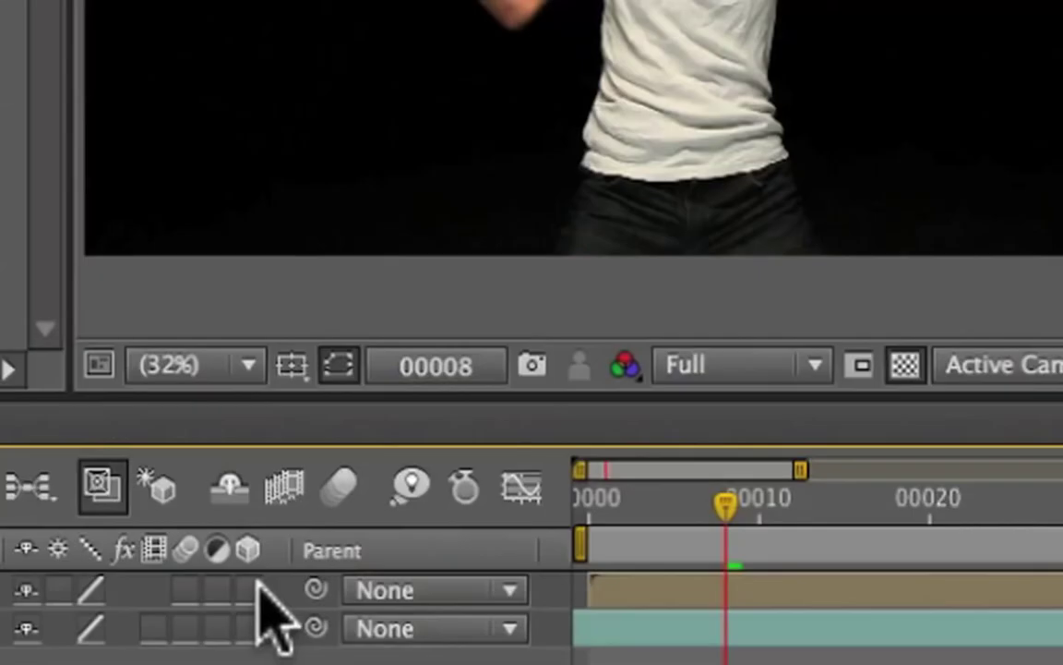
- Make the 4 streak layer 3D in MVI_9577 and rotate it to an orientation of 180°, 0°, 180° so its sweep reverses
{"action": "left_click", "coordinate": [248, 588]}
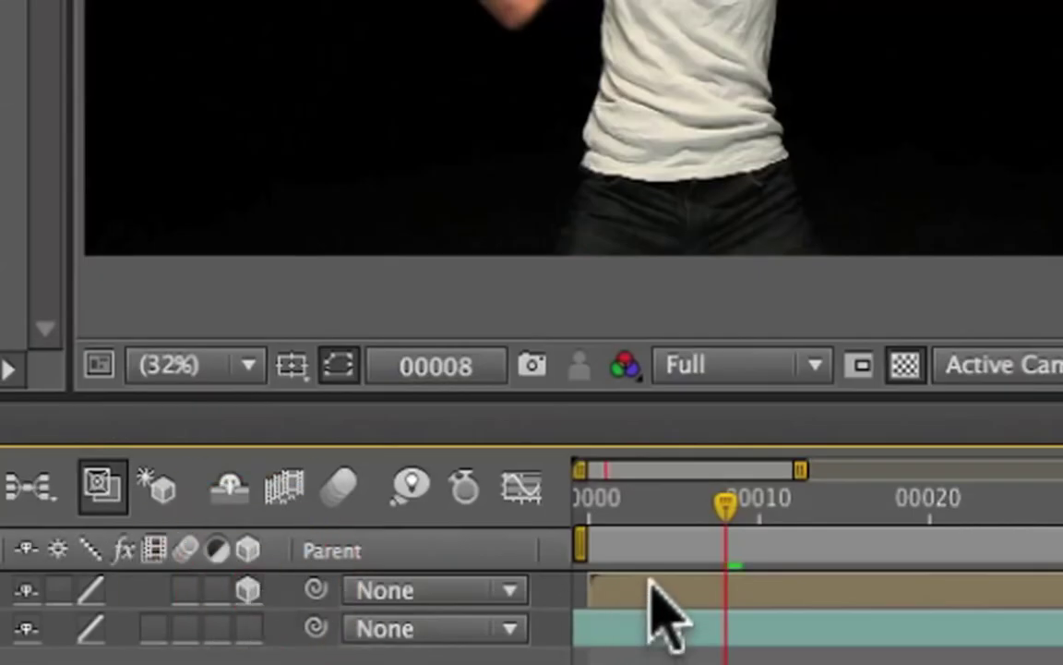
{"action": "left_click", "coordinate": [641, 498]}
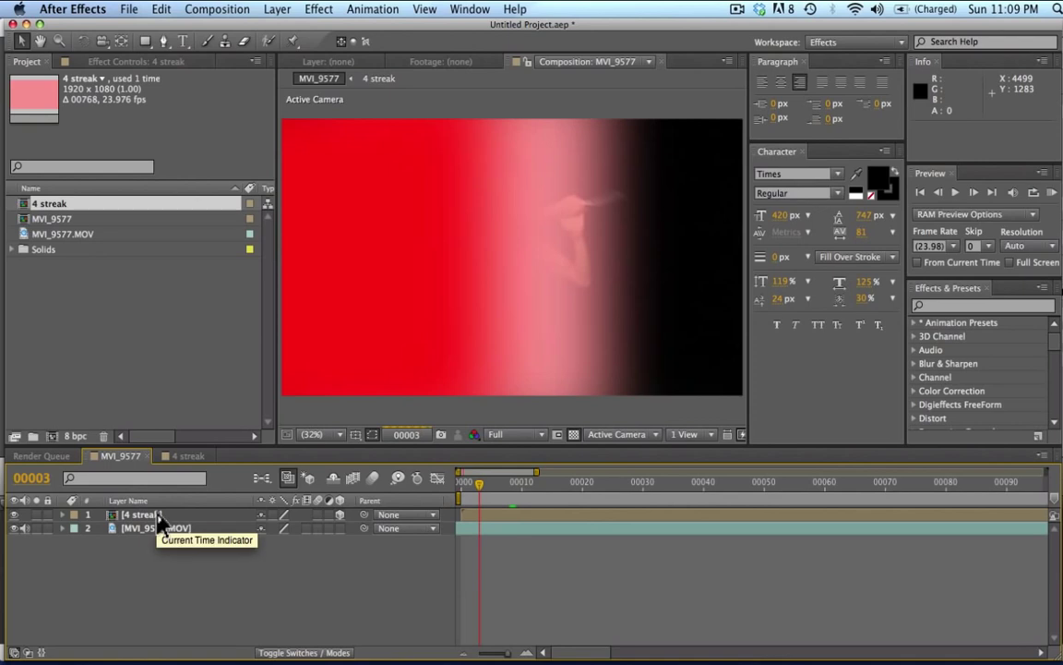
{"action": "left_click", "coordinate": [143, 514]}
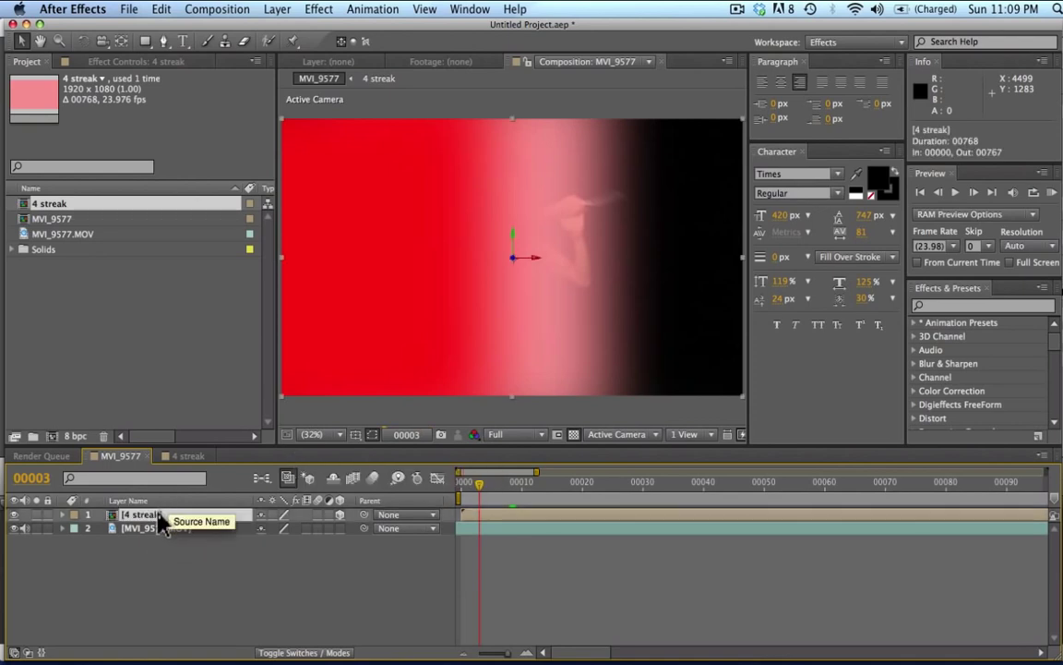
{"action": "key", "text": "w"}
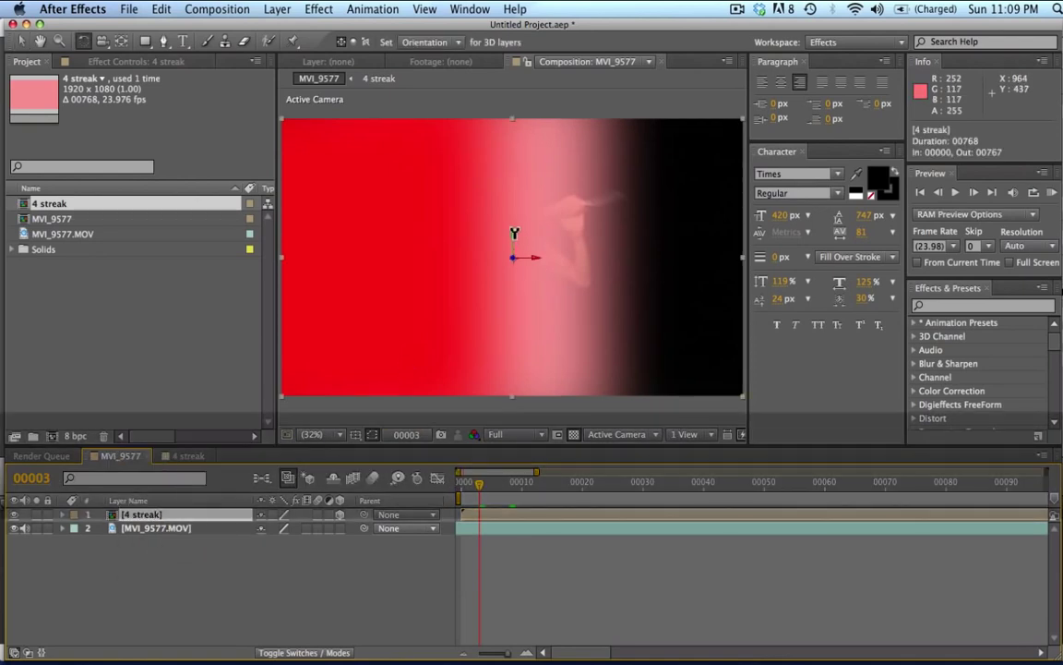
{"action": "left_click_drag", "start_coordinate": [508, 231], "coordinate": [473, 235]}
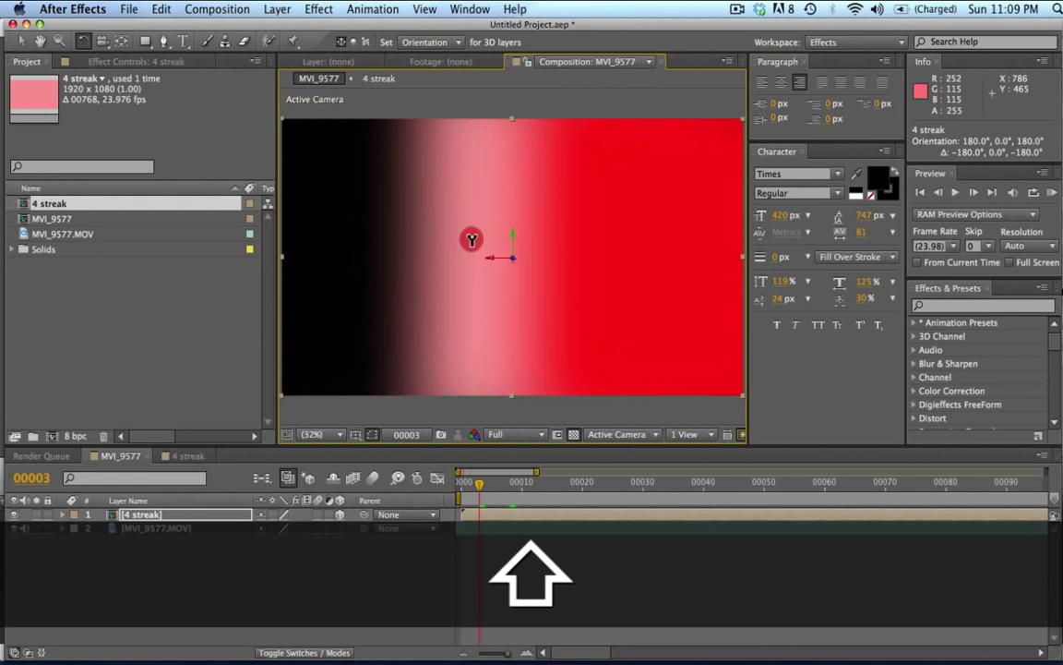
{"action": "left_click", "coordinate": [267, 553]}
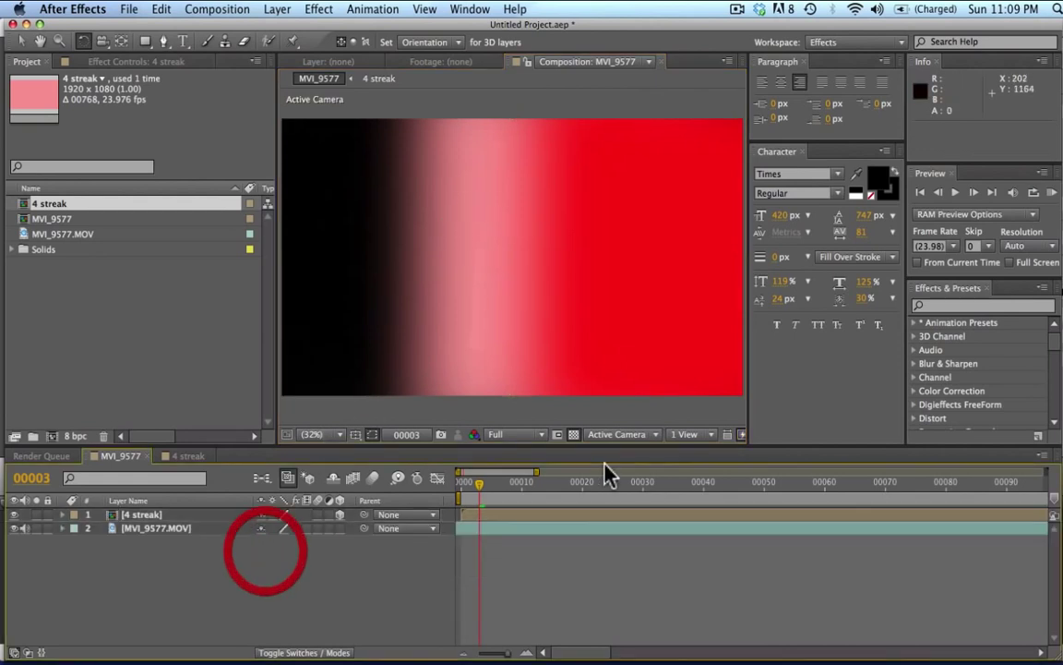
- Trim the end of the 4 streak layer at frame 00008 and check the cut on the neighbouring frames
{"action": "left_click", "coordinate": [478, 489]}
{"action": "mouse_move", "coordinate": [478, 489]}
{"action": "left_mouse_down"}
{"action": "mouse_move", "coordinate": [467, 489]}
{"action": "mouse_move", "coordinate": [520, 489]}
{"action": "mouse_move", "coordinate": [465, 491]}
{"action": "mouse_move", "coordinate": [517, 496]}
{"action": "mouse_move", "coordinate": [501, 496]}
{"action": "left_mouse_up"}
{"action": "left_click", "coordinate": [171, 518]}
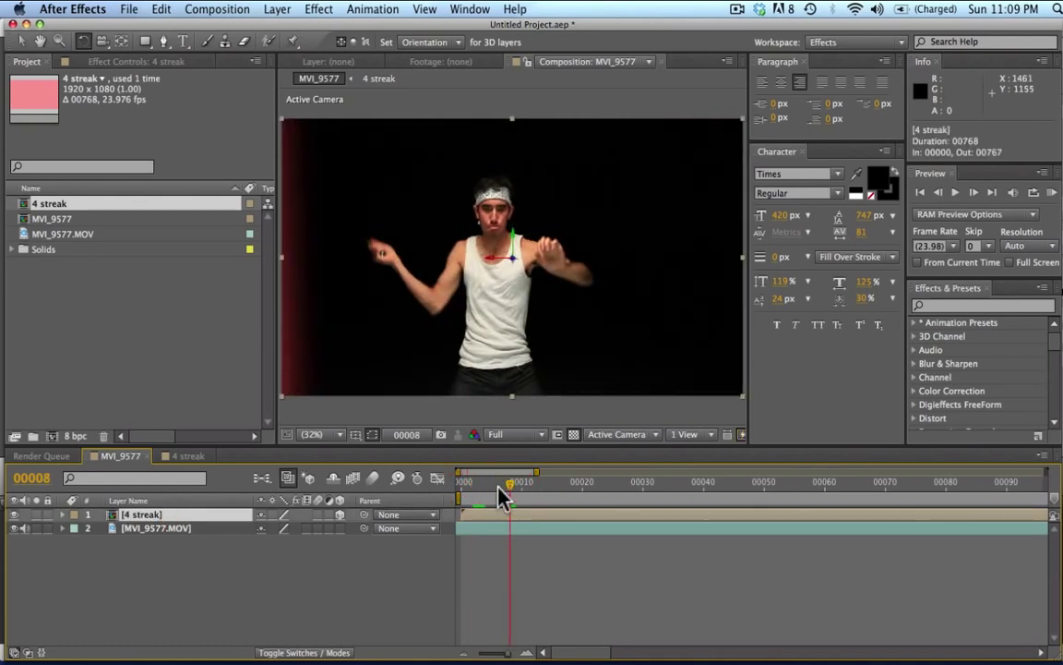
{"action": "key", "text": "alt"}
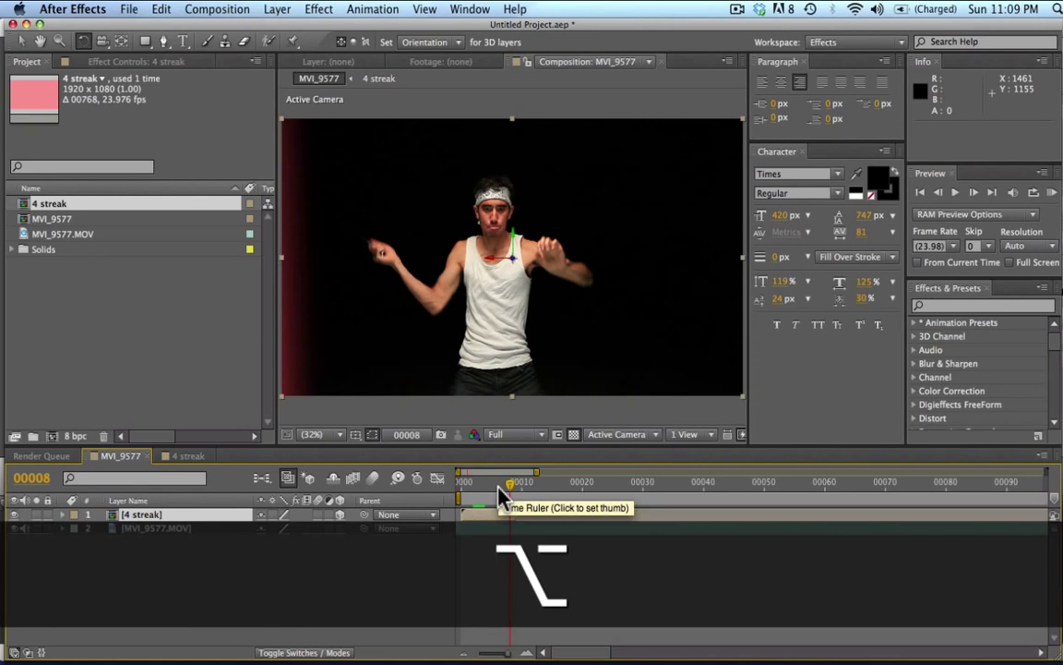
{"action": "key", "text": "super+Right"}
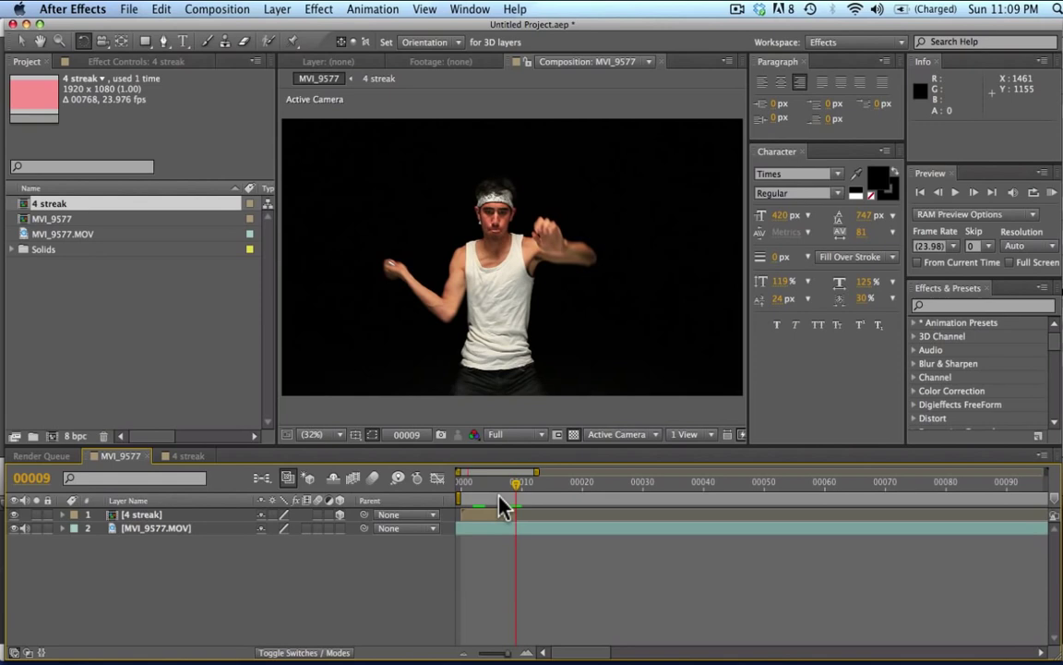
{"action": "left_click_drag", "start_coordinate": [499, 498], "coordinate": [479, 496]}
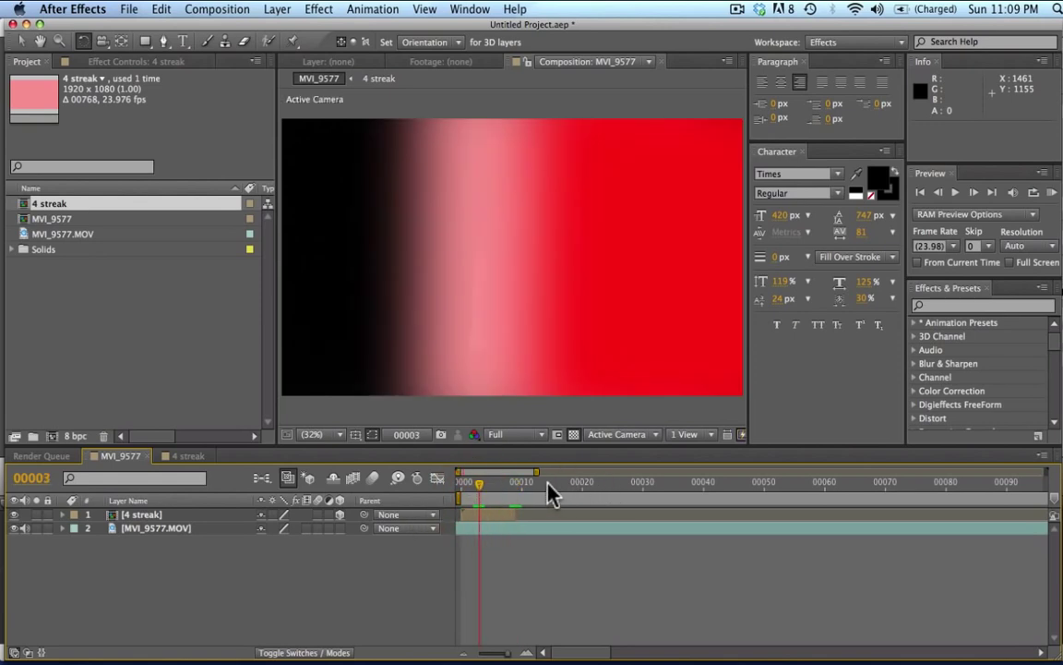
- Duplicate the trimmed 4 streak layer, move the upper copy to the second swing at about frame 00018, and preview the result
{"action": "left_click_drag", "start_coordinate": [551, 493], "coordinate": [587, 510]}
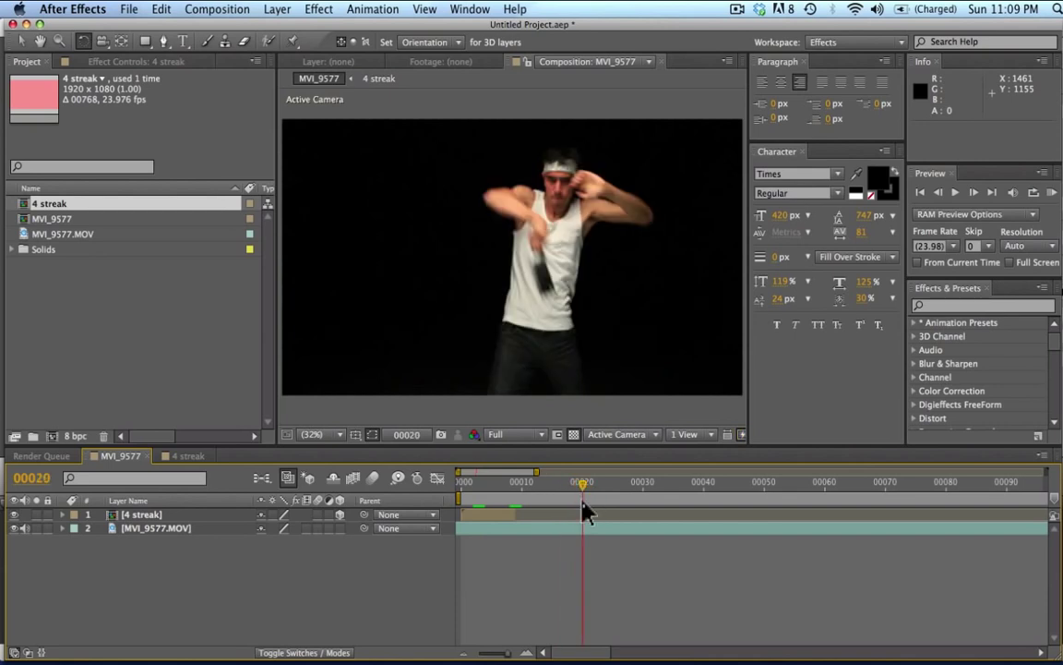
{"action": "left_click", "coordinate": [153, 514]}
{"action": "key", "text": "super+d"}
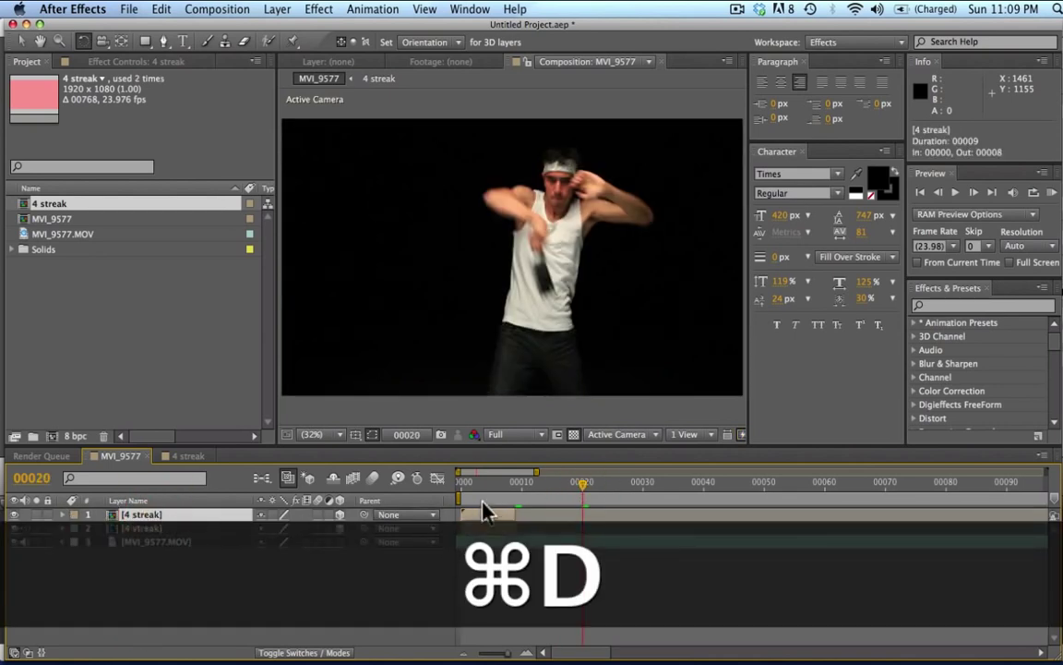
{"action": "mouse_move", "coordinate": [484, 514]}
{"action": "left_mouse_down"}
{"action": "mouse_move", "coordinate": [551, 513]}
{"action": "mouse_move", "coordinate": [595, 526]}
{"action": "mouse_move", "coordinate": [551, 491]}
{"action": "mouse_move", "coordinate": [468, 491]}
{"action": "mouse_move", "coordinate": [606, 486]}
{"action": "left_mouse_up"}
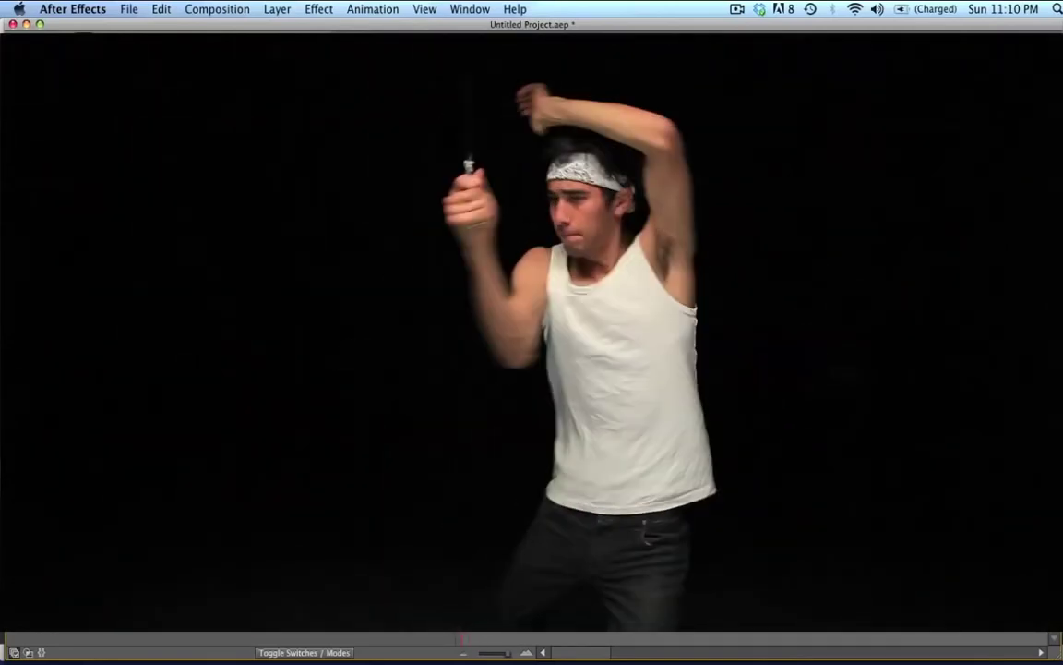
{"action": "key", "text": "space"}
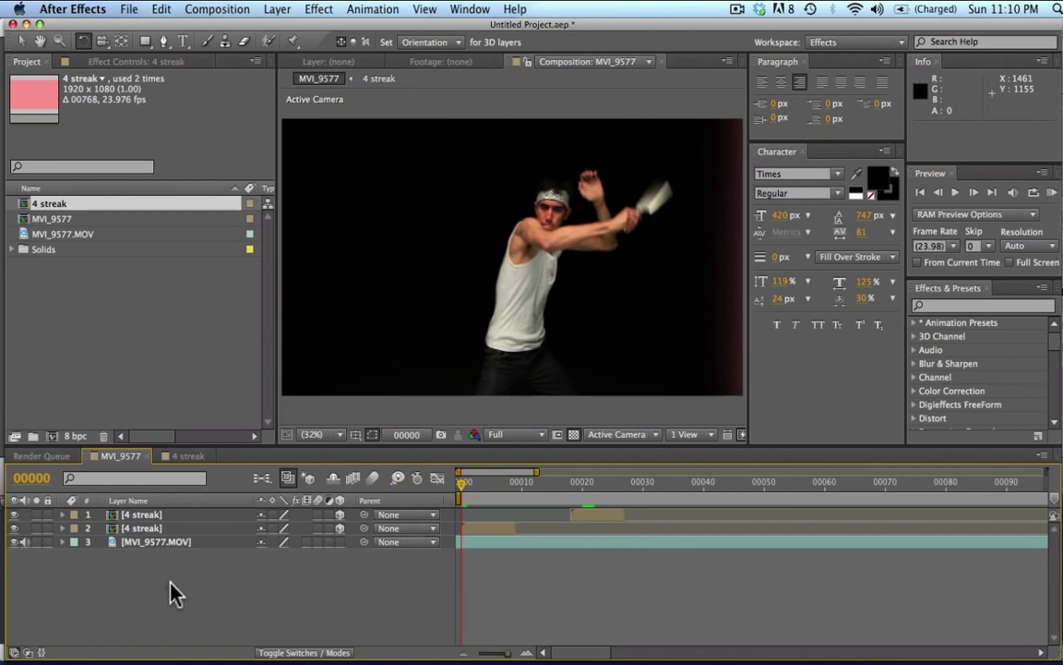
- Draw a closed four-point curved mask on the first swing's 4 streak layer, starting at the blade tip on frame 00000 and tapering at both ends
{"action": "left_click", "coordinate": [170, 528]}
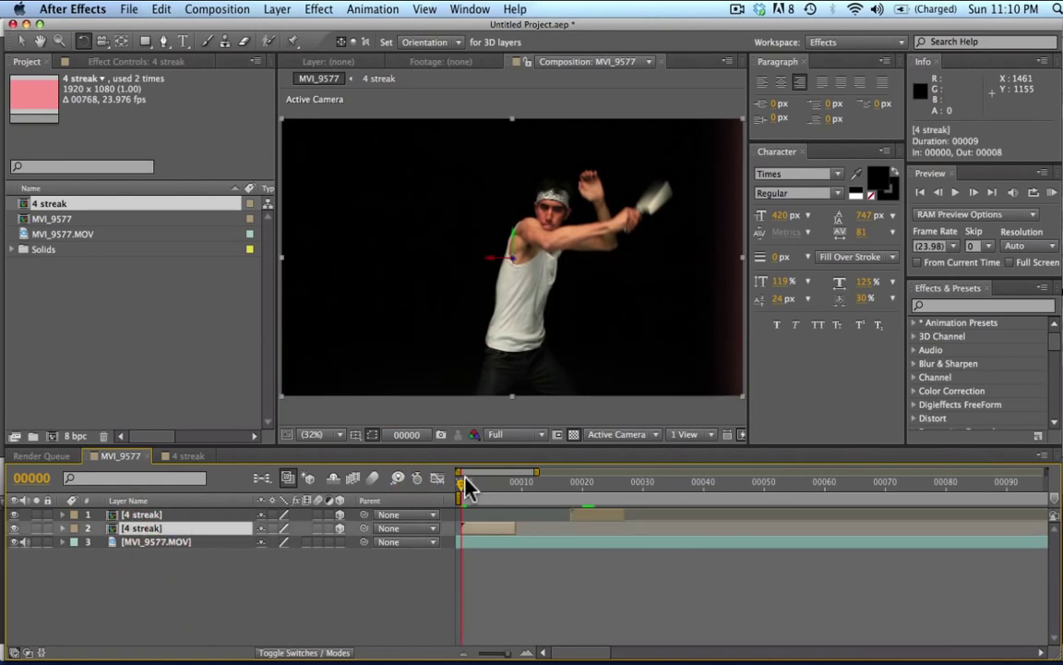
{"action": "mouse_move", "coordinate": [466, 487]}
{"action": "left_mouse_down"}
{"action": "mouse_move", "coordinate": [496, 484]}
{"action": "mouse_move", "coordinate": [512, 496]}
{"action": "mouse_move", "coordinate": [468, 493]}
{"action": "mouse_move", "coordinate": [511, 499]}
{"action": "mouse_move", "coordinate": [462, 505]}
{"action": "left_mouse_up"}
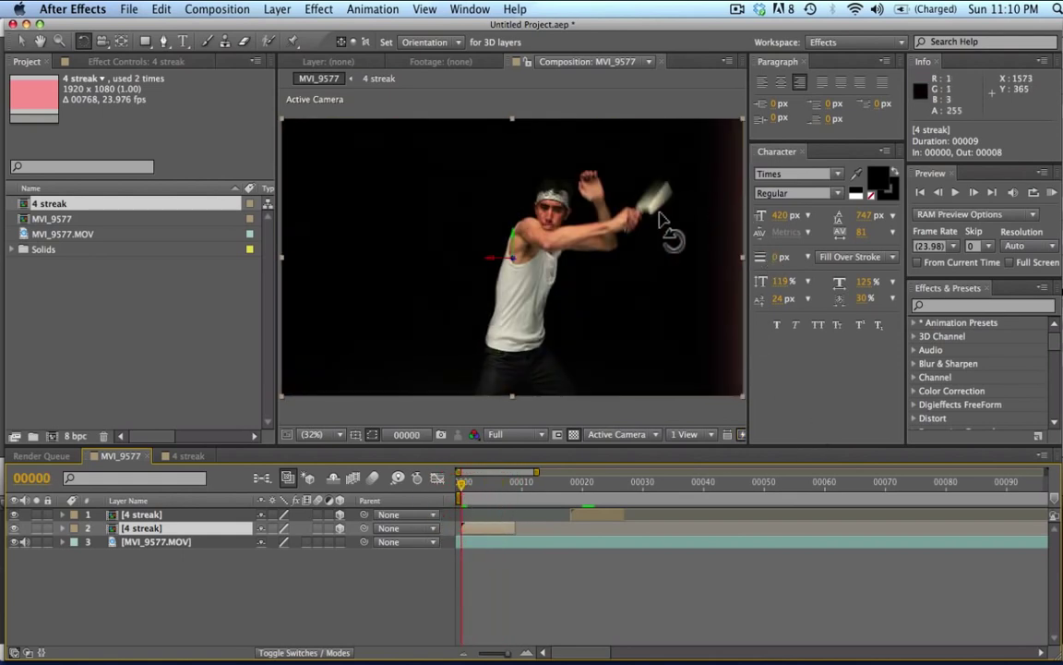
{"action": "left_click", "coordinate": [143, 530]}
{"action": "key", "text": "g"}
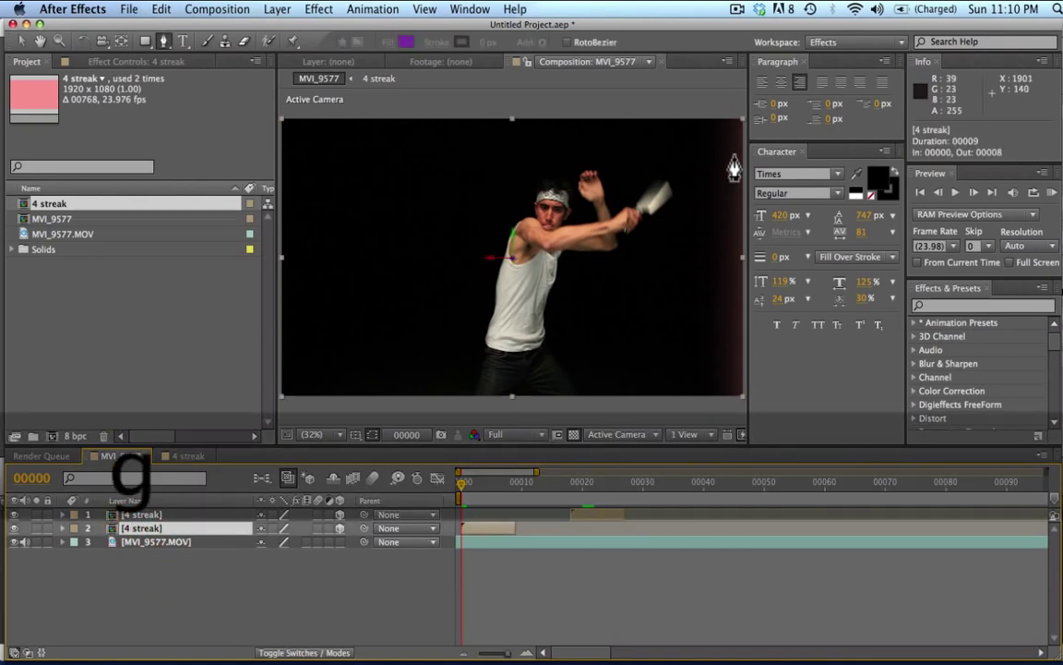
{"action": "left_click", "coordinate": [674, 195]}
{"action": "left_click_drag", "start_coordinate": [549, 298], "coordinate": [526, 314]}
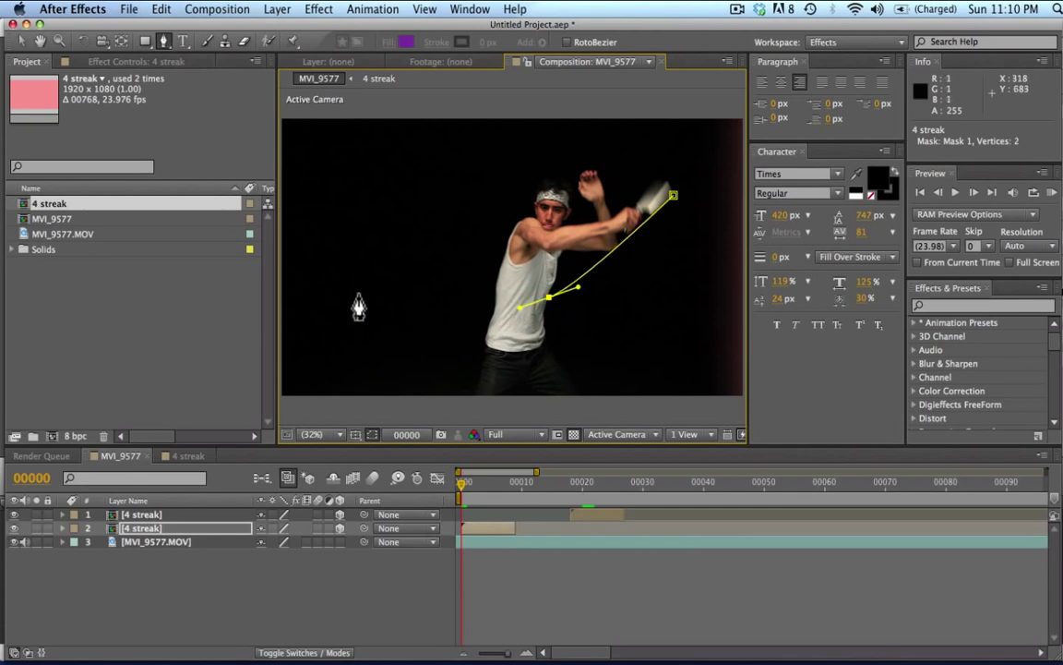
{"action": "left_click", "coordinate": [358, 288]}
{"action": "left_click_drag", "start_coordinate": [543, 277], "coordinate": [559, 273]}
{"action": "left_click", "coordinate": [674, 199]}
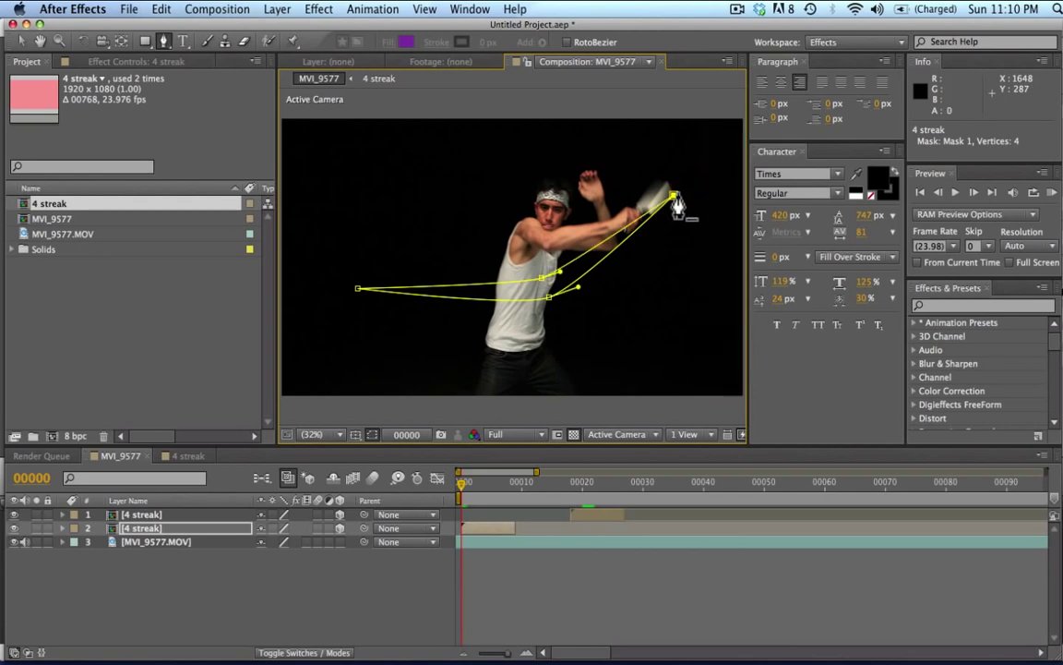
- Move the mask's far tip up to the blade at frame 00007 and raise its two middle points to the swing path at frame 00004
{"action": "key", "text": "super+Right"}
{"action": "key", "text": "super+Right"}
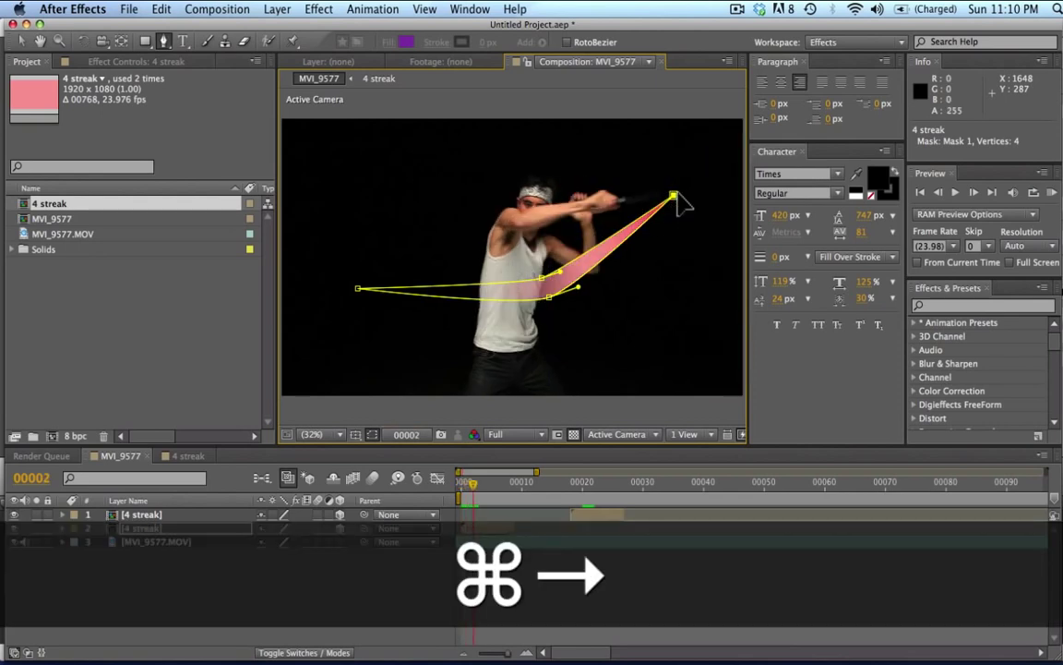
{"action": "key", "text": "super+Right"}
{"action": "key", "text": "super+Right"}
{"action": "key", "text": "super+Right"}
{"action": "key", "text": "super+Right"}
{"action": "key", "text": "super+Right"}
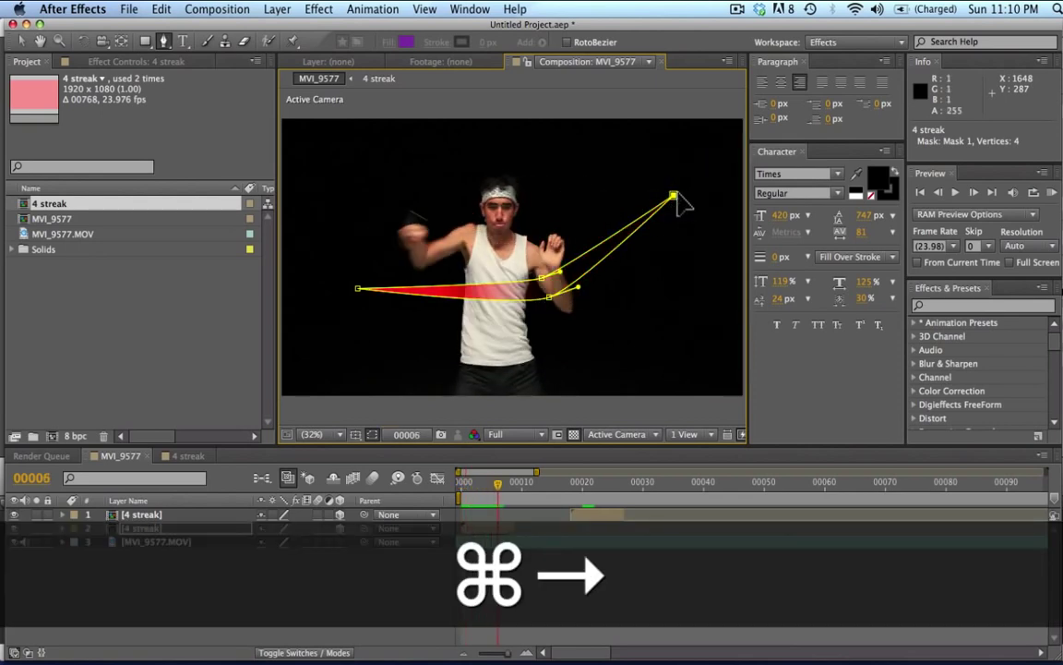
{"action": "key", "text": "v"}
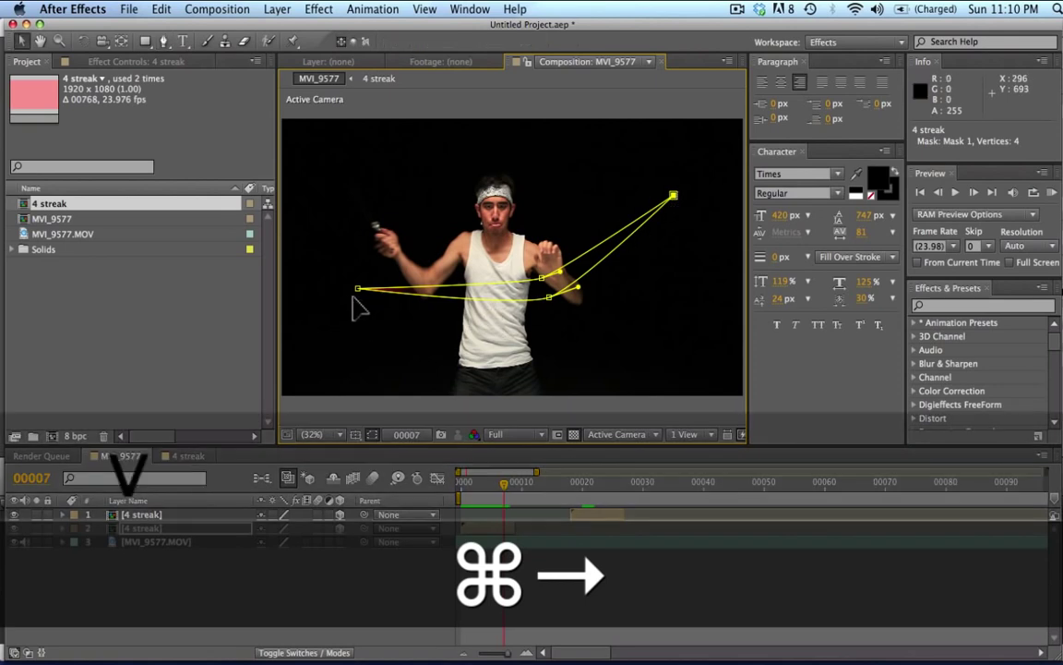
{"action": "left_click", "coordinate": [360, 287]}
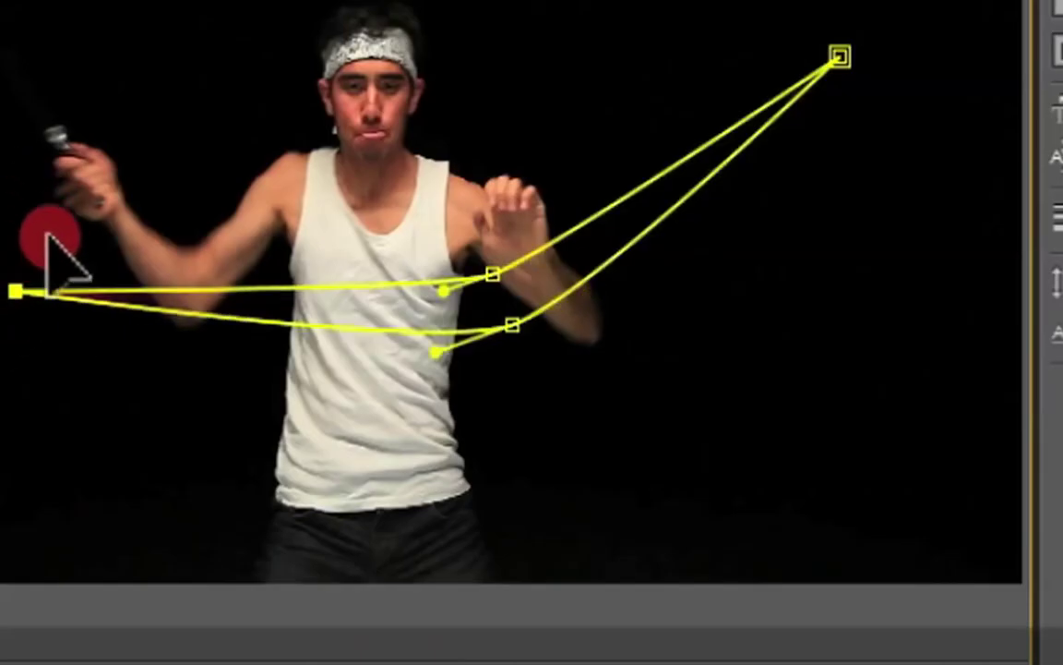
{"action": "left_click_drag", "start_coordinate": [46, 238], "coordinate": [70, 145]}
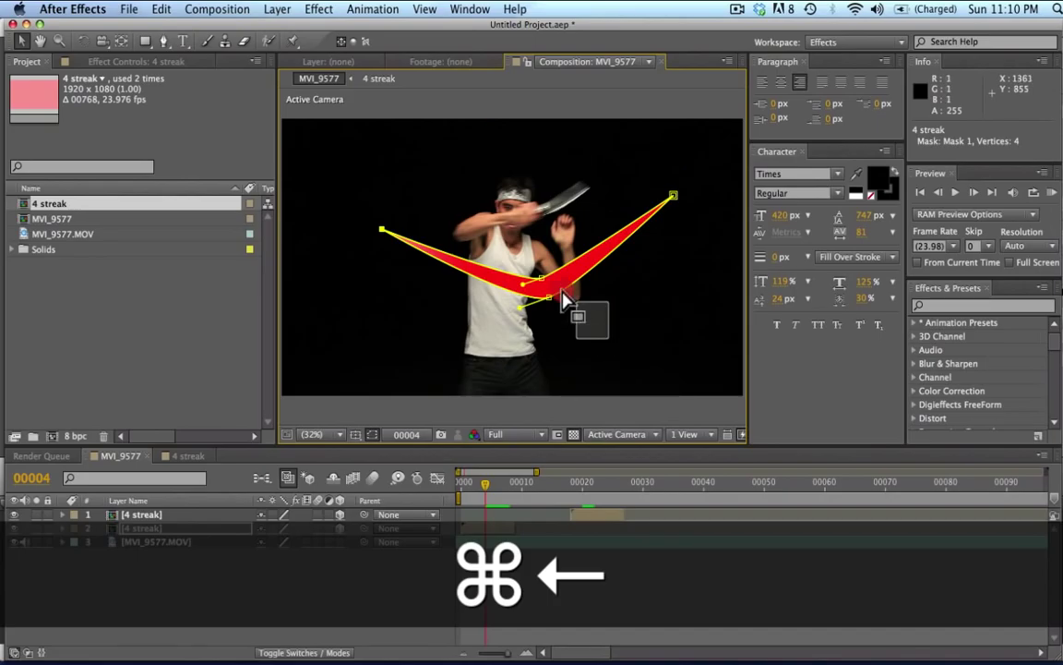
{"action": "left_click", "coordinate": [492, 274], "text": "super"}
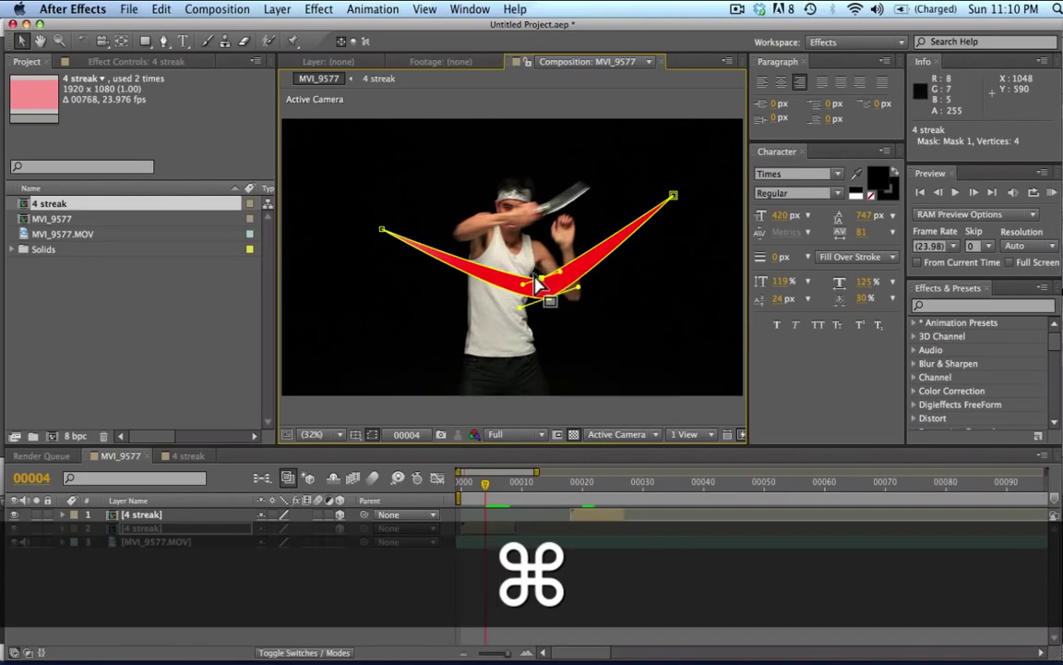
{"action": "left_click_drag", "start_coordinate": [543, 284], "coordinate": [558, 205]}
- Go through the first swing frame by frame up to 00008 to check how the masked streak follows the blade
{"action": "key", "text": "super+Left"}
{"action": "key", "text": "super+Left"}
{"action": "key", "text": "super+Left"}
{"action": "key", "text": "super+Right"}
{"action": "key", "text": "super+Right"}
{"action": "key", "text": "super+Right"}
{"action": "key", "text": "super+Right"}
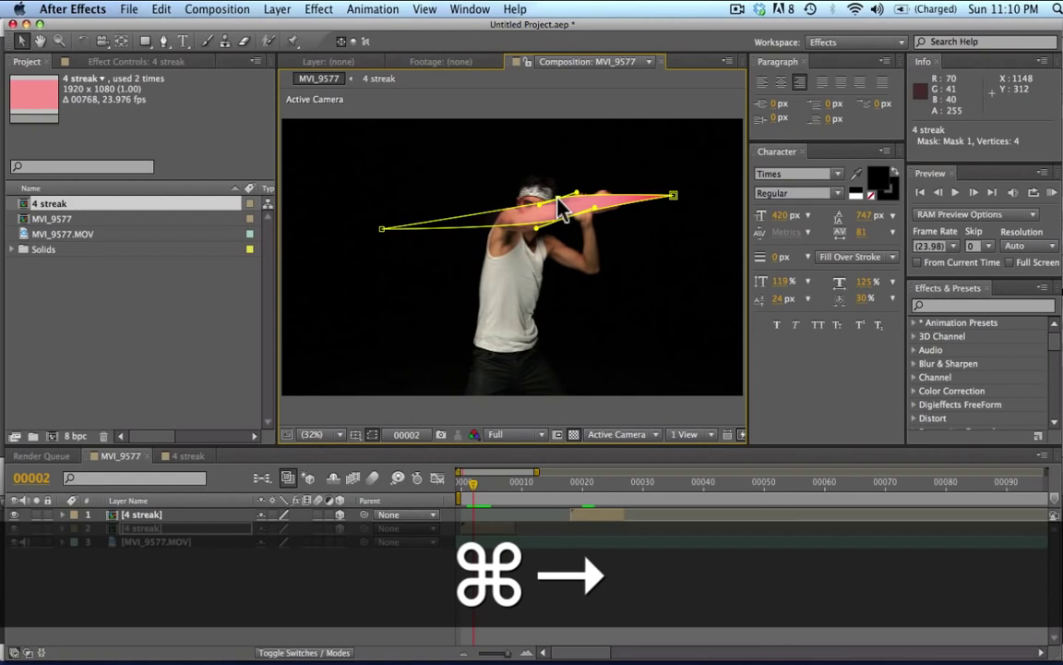
{"action": "key", "text": "super+Right"}
{"action": "key", "text": "super+Right"}
{"action": "key", "text": "super+Left"}
{"action": "key", "text": "super+Left"}
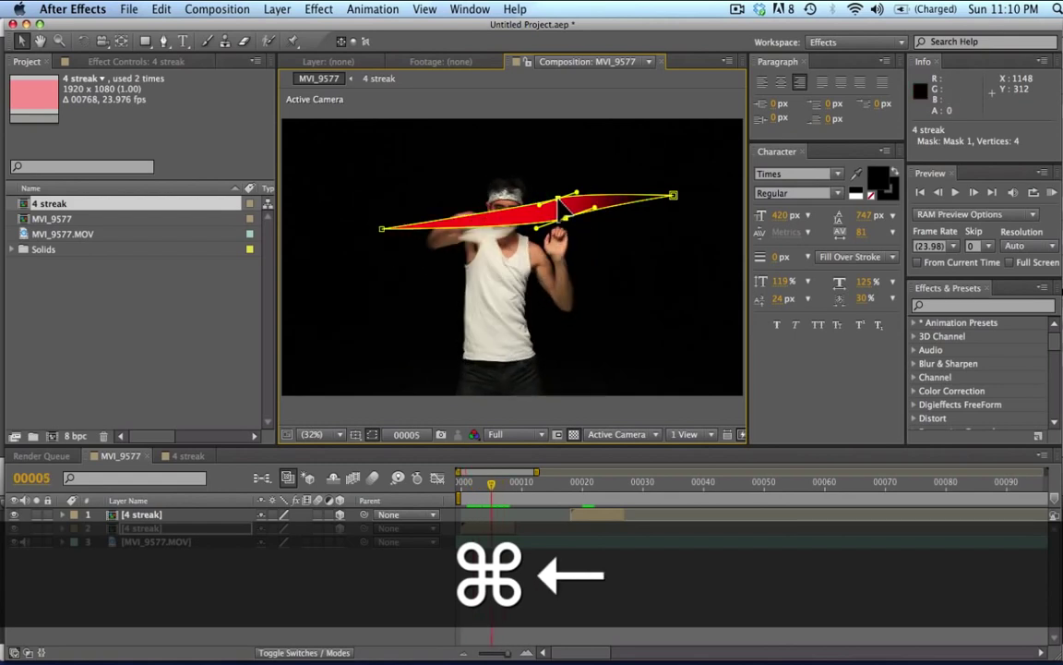
{"action": "key", "text": "super+Left"}
{"action": "key", "text": "super+Right"}
{"action": "key", "text": "super+Right"}
{"action": "key", "text": "super+Right"}
{"action": "key", "text": "super+Right"}
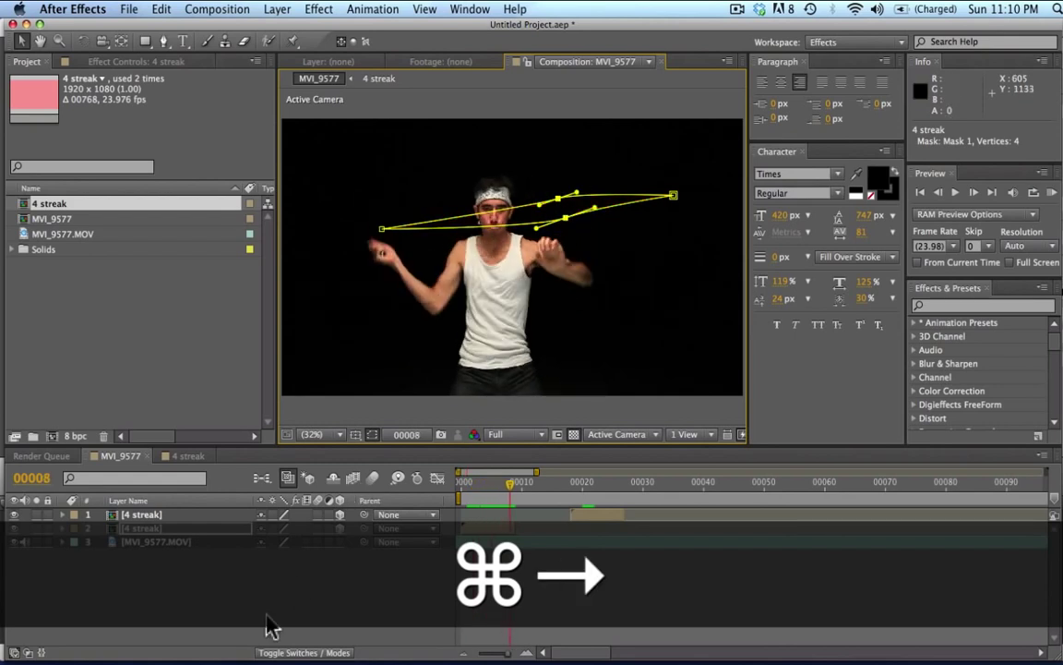
{"action": "left_click", "coordinate": [694, 517]}
{"action": "left_click_drag", "start_coordinate": [509, 488], "coordinate": [479, 489]}
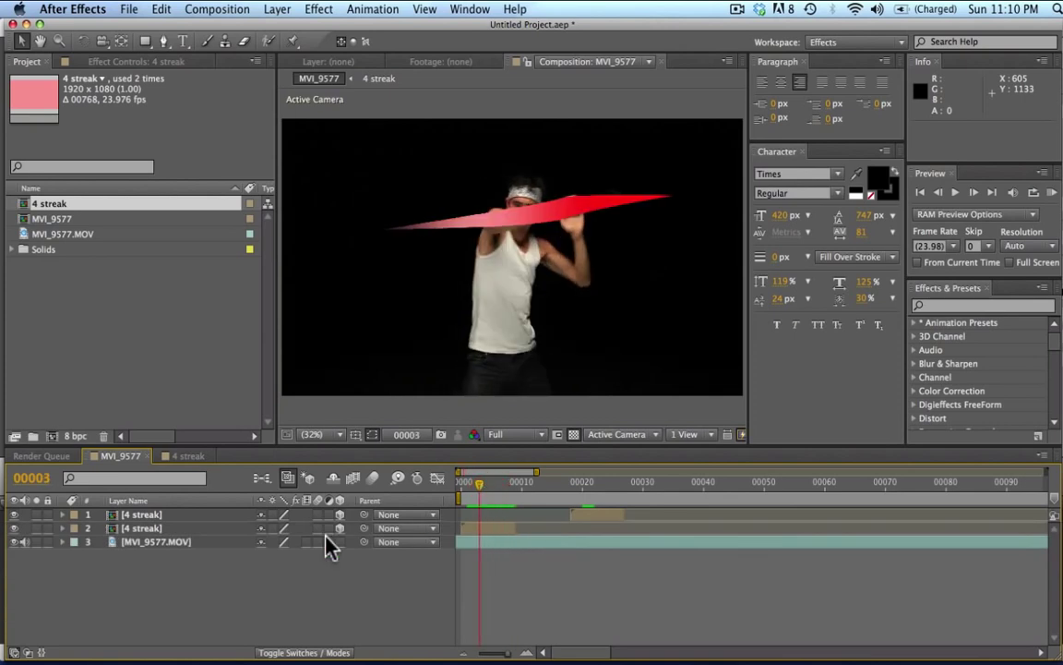
- Duplicate the masked 4 streak layer of the first swing and select the lower copy
{"action": "left_click", "coordinate": [163, 528]}
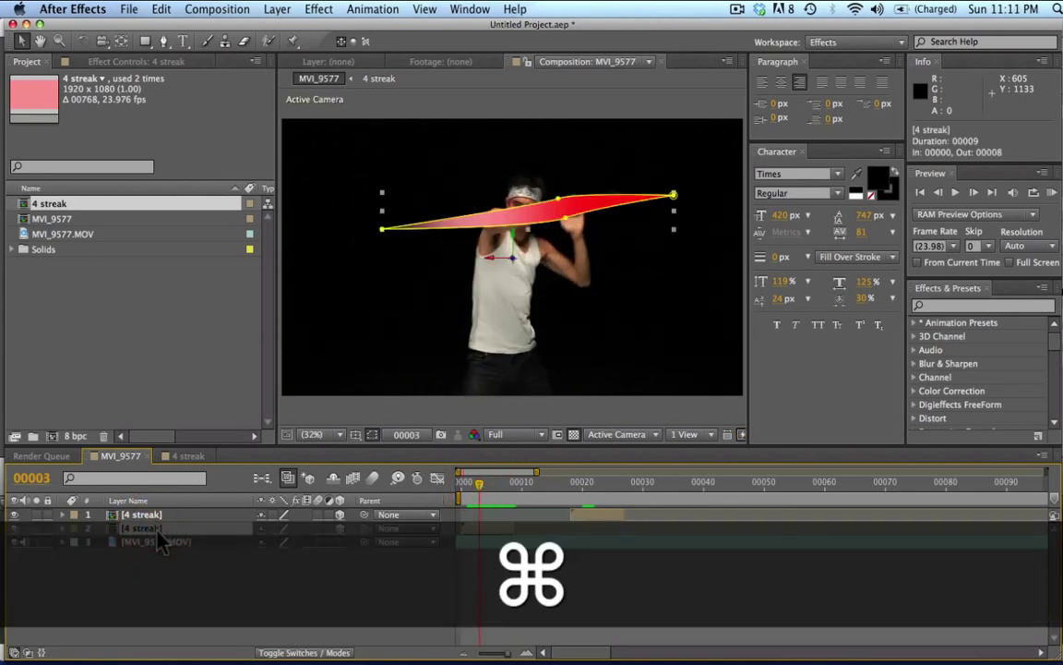
{"action": "key", "text": "super+d"}
{"action": "left_click", "coordinate": [461, 543], "text": "super"}
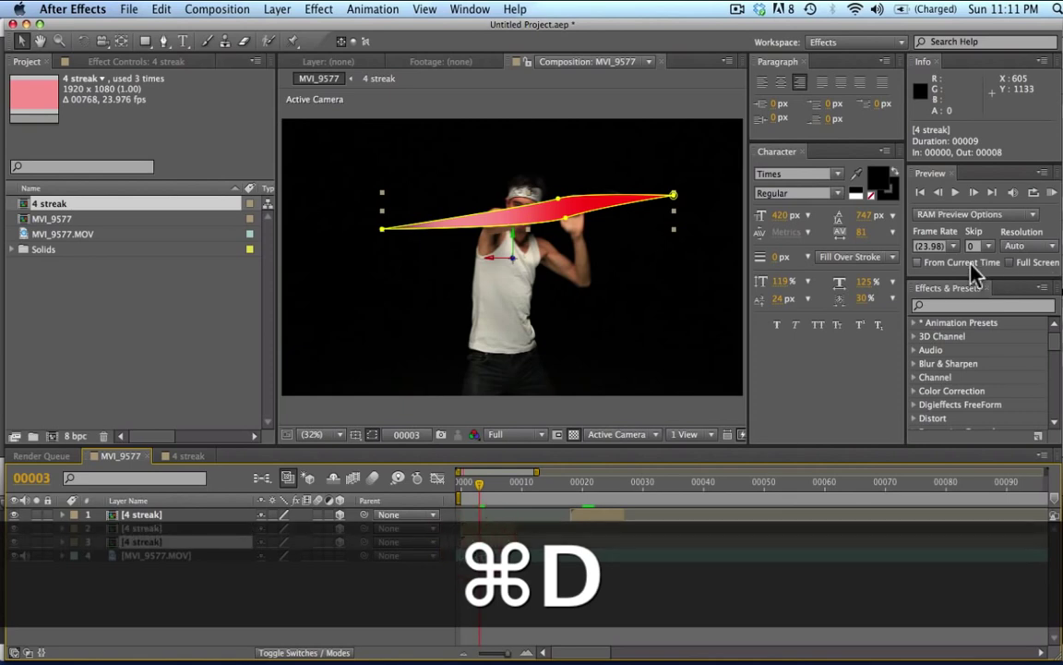
- Apply the Curves effect to the lower masked streak and pull its RGB curve down strongly to deepen the red
{"action": "left_click", "coordinate": [928, 305]}
{"action": "type", "text": "levels"}
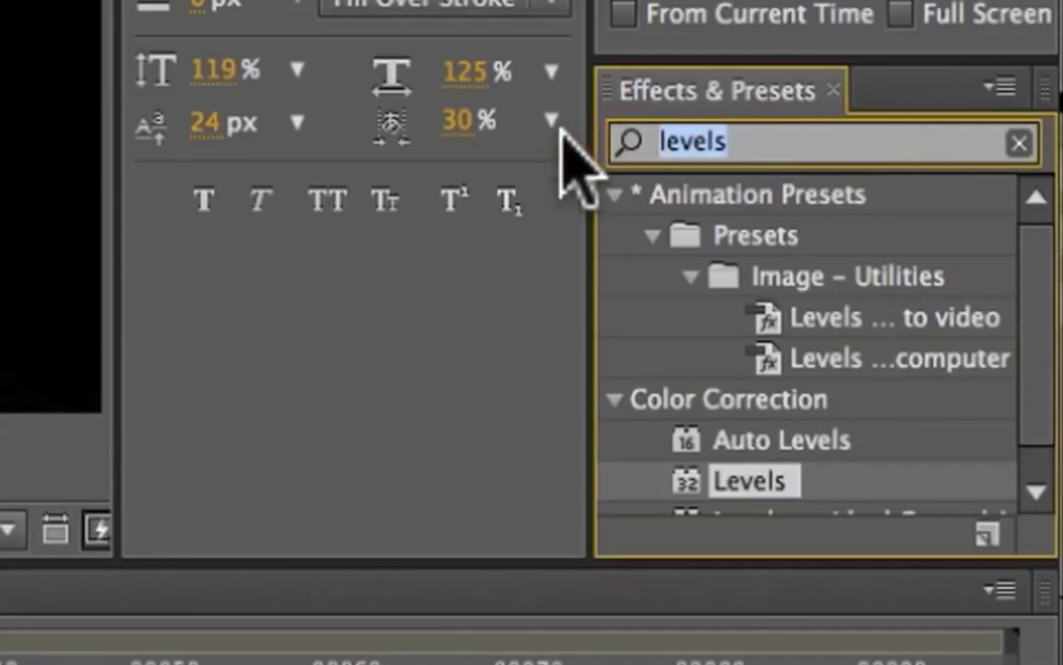
{"action": "type", "text": "curves"}
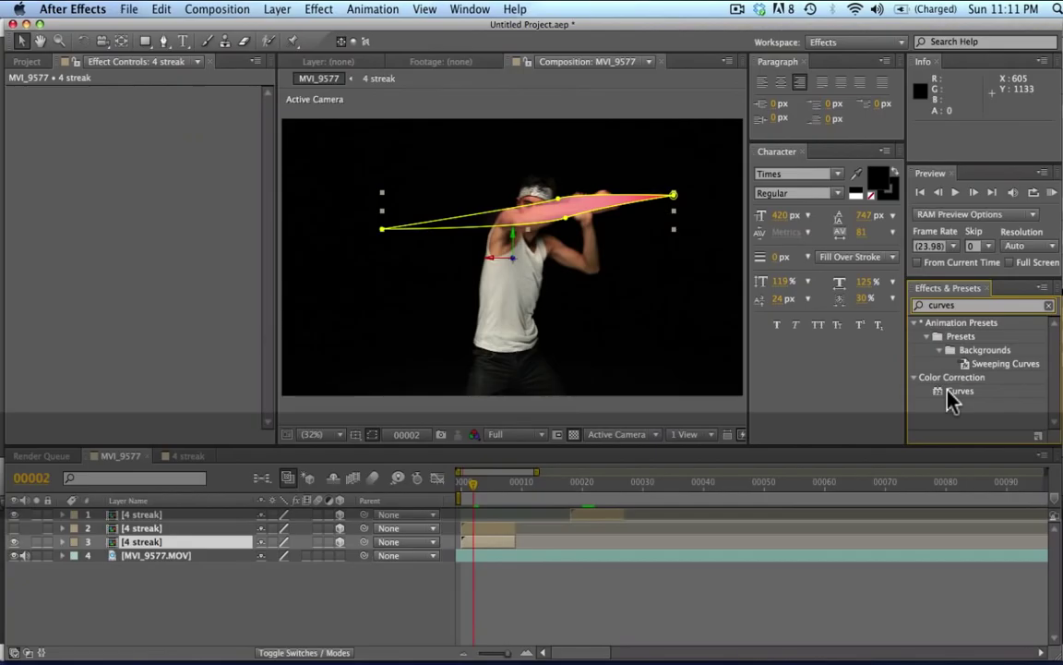
{"action": "left_click_drag", "start_coordinate": [948, 391], "coordinate": [51, 208]}
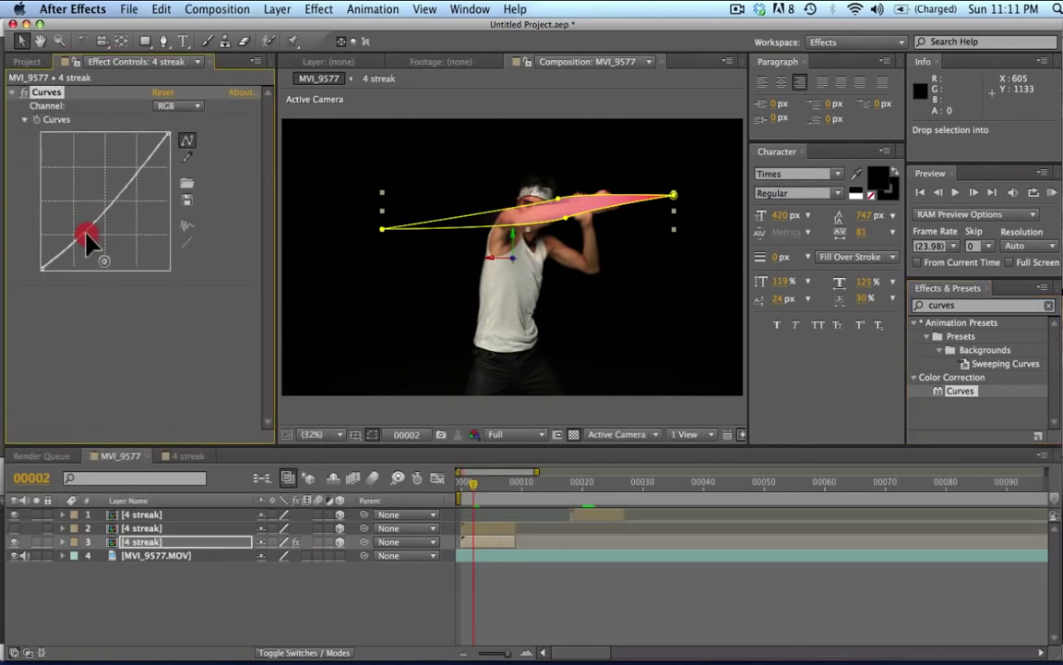
{"action": "left_click_drag", "start_coordinate": [86, 233], "coordinate": [130, 220]}
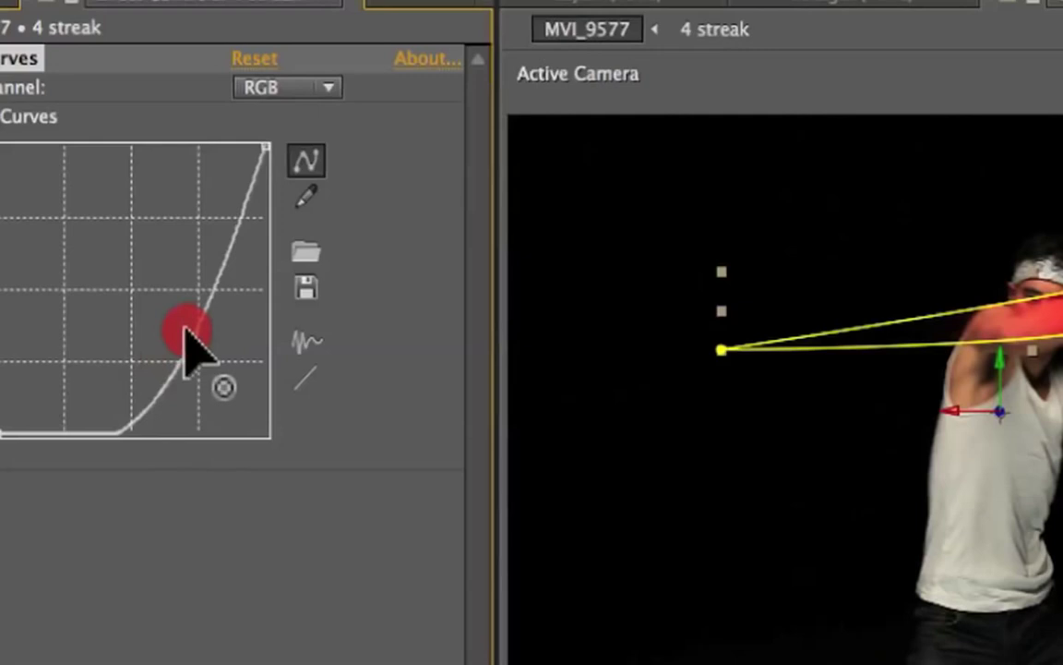
- Refine the lower masked streak's RGB curve and raise its Red channel curve steeply to give a more saturated red
{"action": "mouse_move", "coordinate": [185, 325]}
{"action": "left_mouse_down"}
{"action": "mouse_move", "coordinate": [185, 305]}
{"action": "mouse_move", "coordinate": [193, 322]}
{"action": "left_mouse_up"}
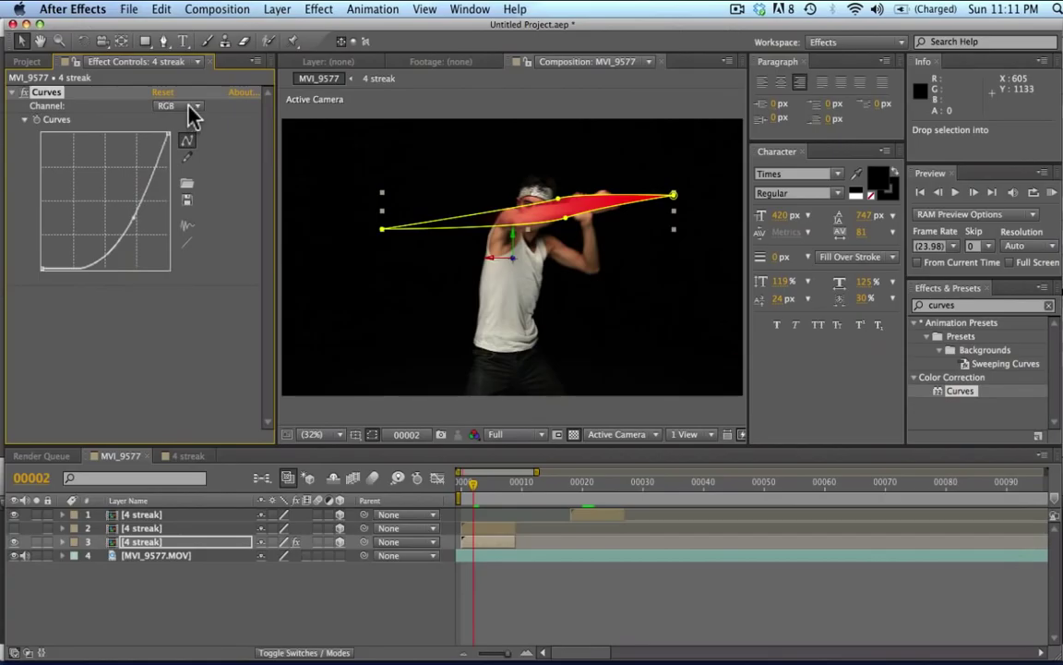
{"action": "left_click", "coordinate": [310, 87]}
{"action": "left_click", "coordinate": [282, 153]}
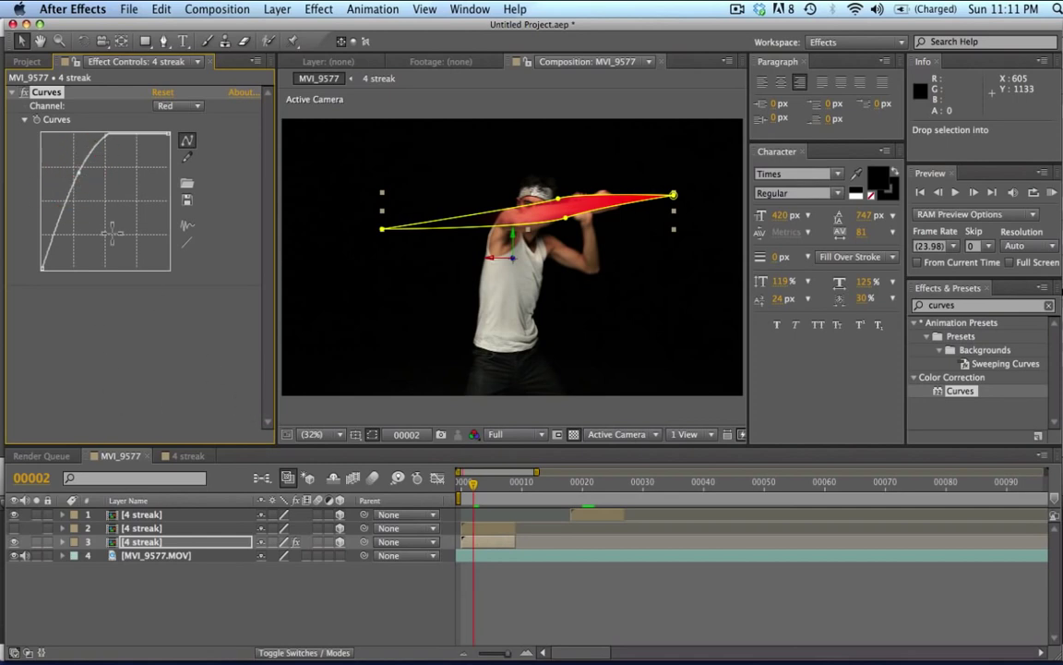
{"action": "left_click", "coordinate": [174, 601]}
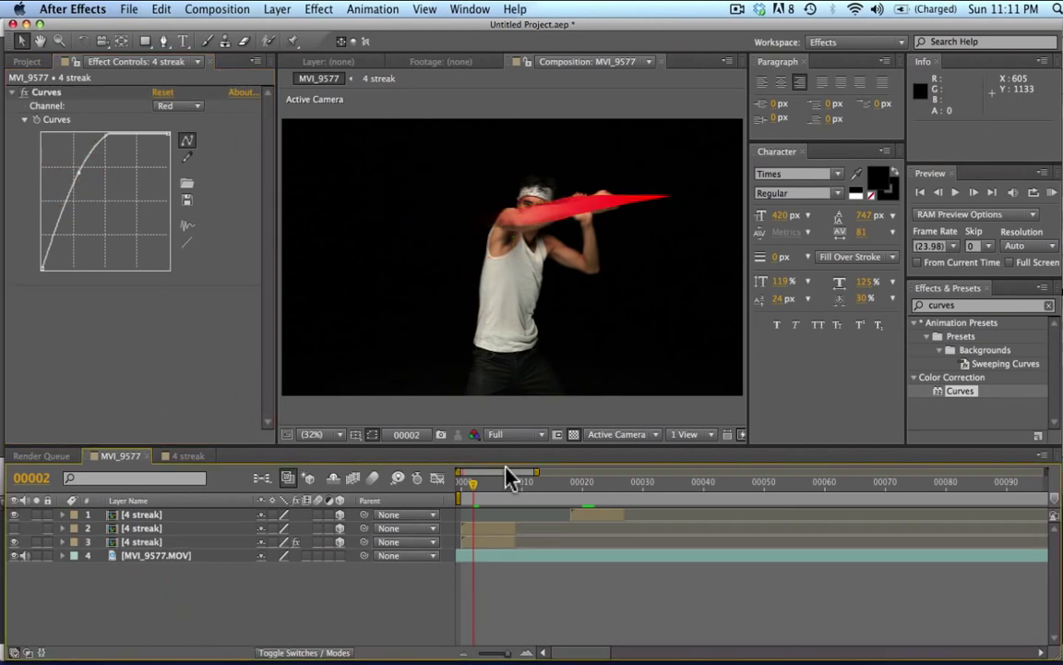
- Show the upper masked streak of the first swing and set its Mask Expansion to -16 pixels and Mask Feather to 3 pixels
{"action": "left_click", "coordinate": [172, 542]}
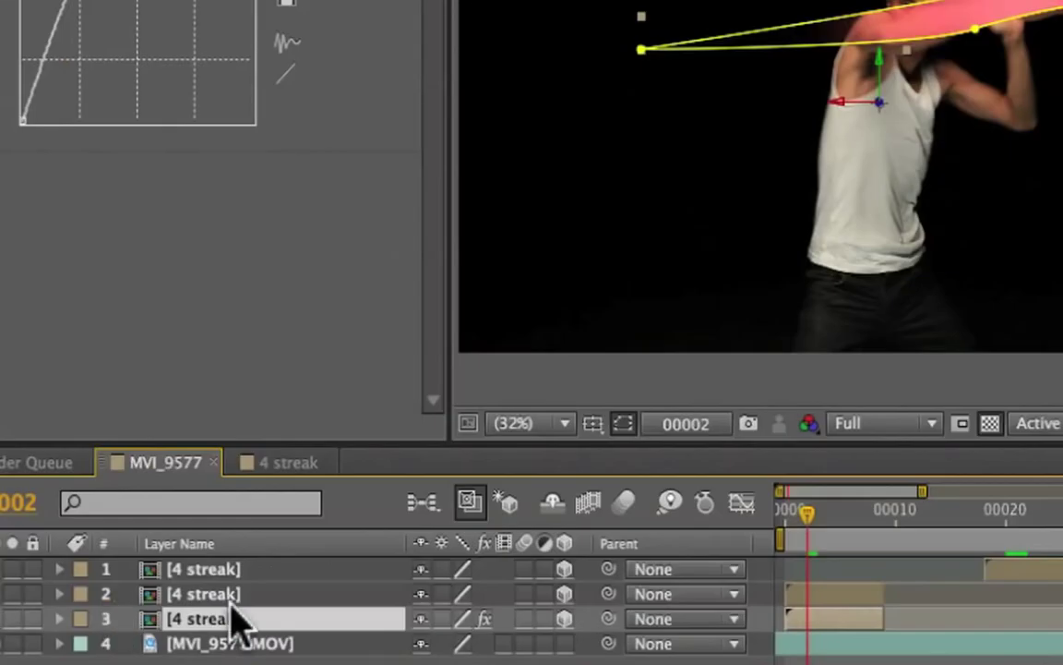
{"action": "left_click", "coordinate": [157, 530]}
{"action": "key", "text": "m"}
{"action": "key", "text": "m"}
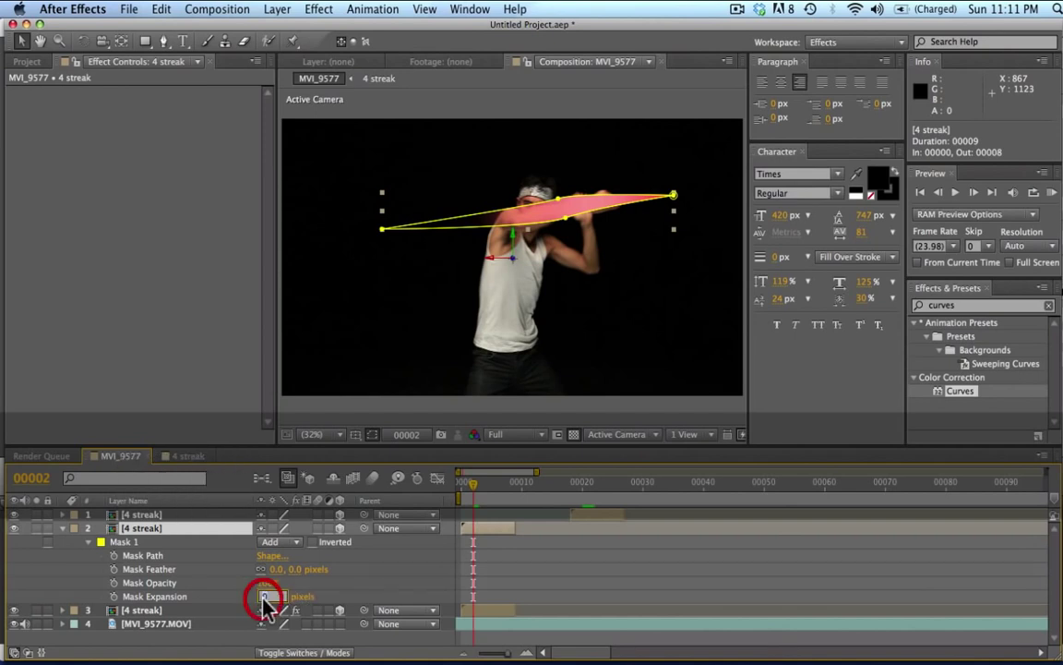
{"action": "type", "text": "6"}
{"action": "key", "text": "Return"}
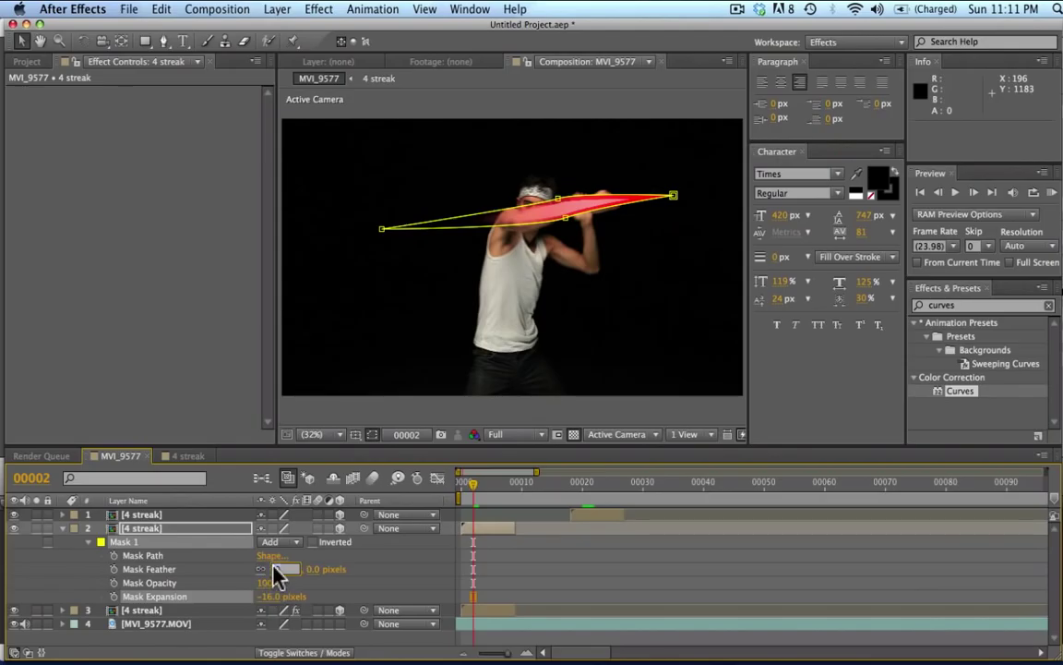
{"action": "type", "text": "3"}
{"action": "key", "text": "Return"}
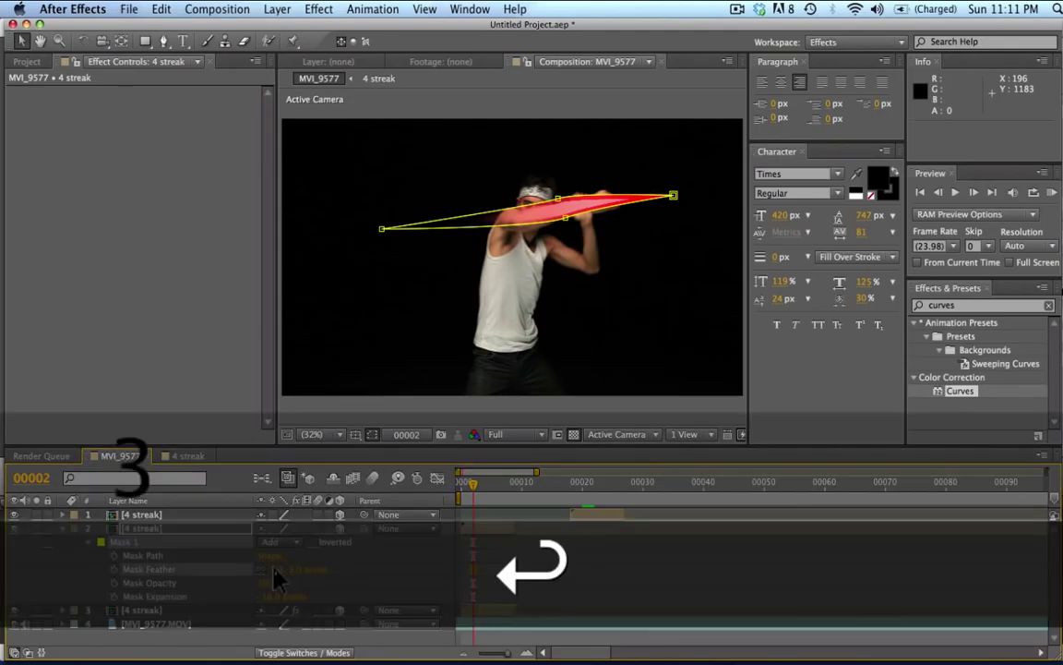
{"action": "left_click", "coordinate": [61, 528]}
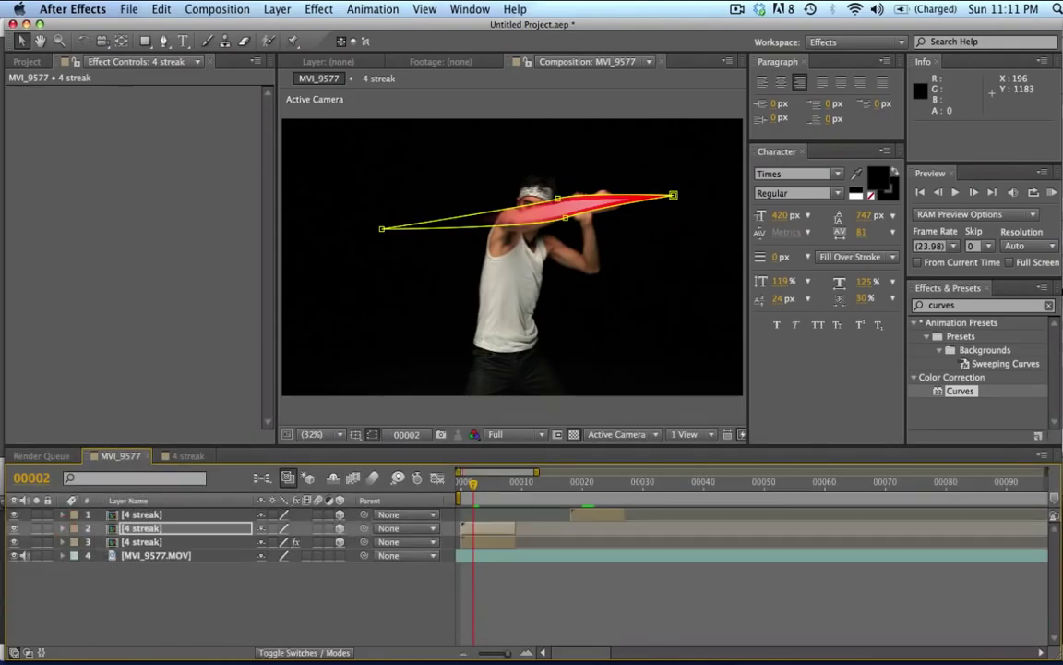
- Preview the first swing and shift both of its masked streak layers to start at frame 00003
{"action": "left_click", "coordinate": [1051, 193]}
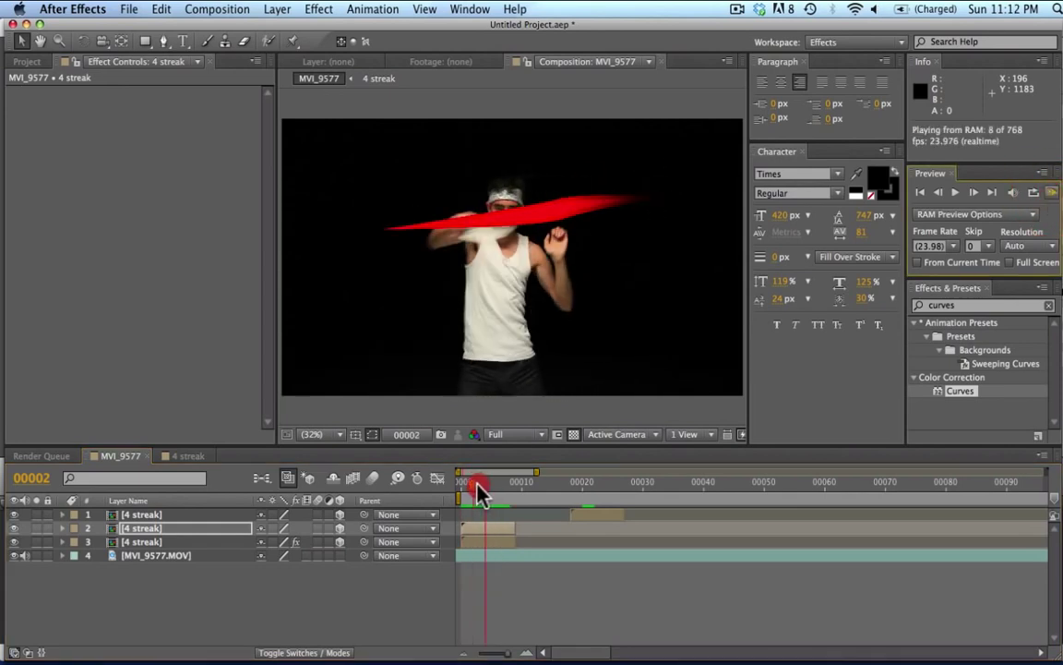
{"action": "mouse_move", "coordinate": [480, 492]}
{"action": "left_mouse_down"}
{"action": "mouse_move", "coordinate": [466, 492]}
{"action": "mouse_move", "coordinate": [486, 495]}
{"action": "left_mouse_up"}
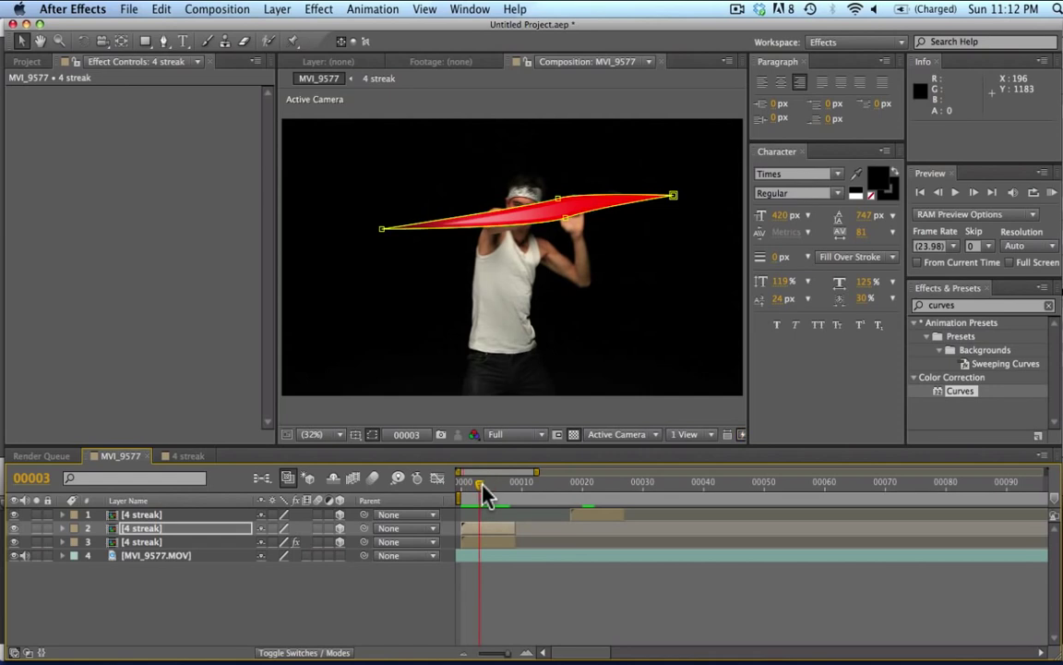
{"action": "left_click", "coordinate": [494, 547], "text": "shift"}
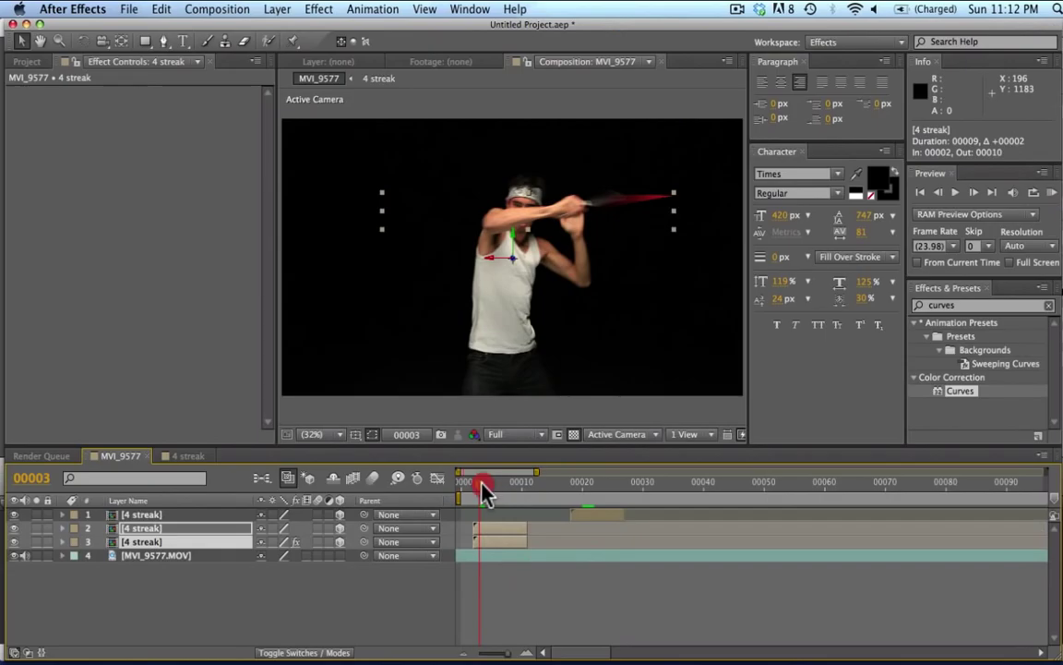
{"action": "mouse_move", "coordinate": [481, 492]}
{"action": "left_mouse_down"}
{"action": "mouse_move", "coordinate": [503, 498]}
{"action": "mouse_move", "coordinate": [499, 528]}
{"action": "mouse_move", "coordinate": [511, 493]}
{"action": "mouse_move", "coordinate": [486, 489]}
{"action": "mouse_move", "coordinate": [539, 491]}
{"action": "mouse_move", "coordinate": [486, 494]}
{"action": "mouse_move", "coordinate": [499, 489]}
{"action": "left_mouse_up"}
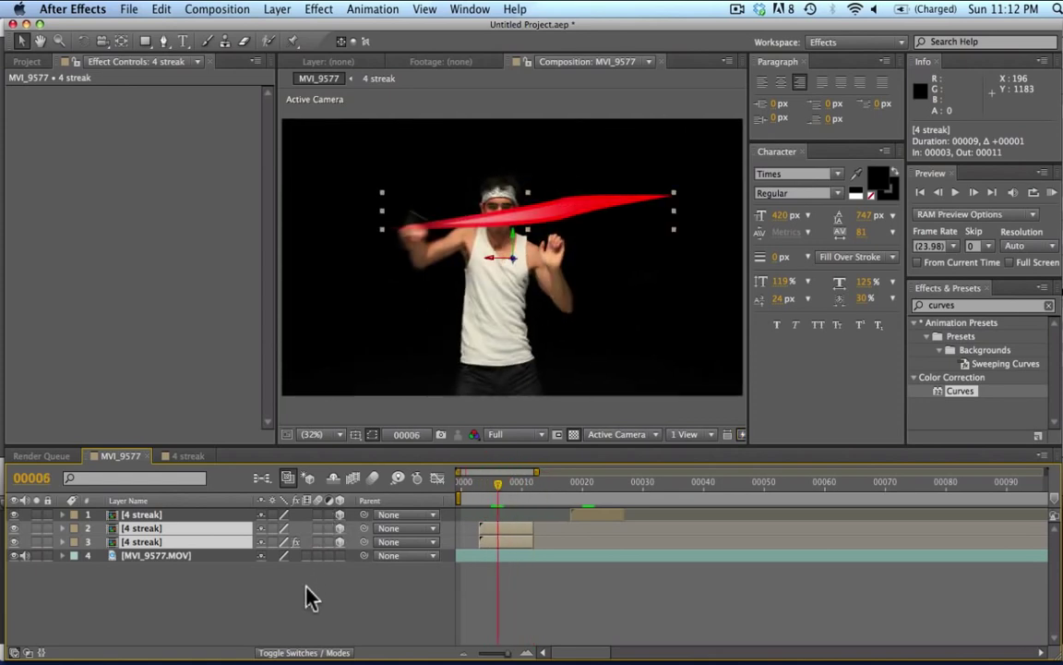
- Turn the MVI_9577.MOV footage layer into a guide layer
{"action": "left_click", "coordinate": [134, 574]}
{"action": "left_click", "coordinate": [146, 554], "text": "ctrl"}
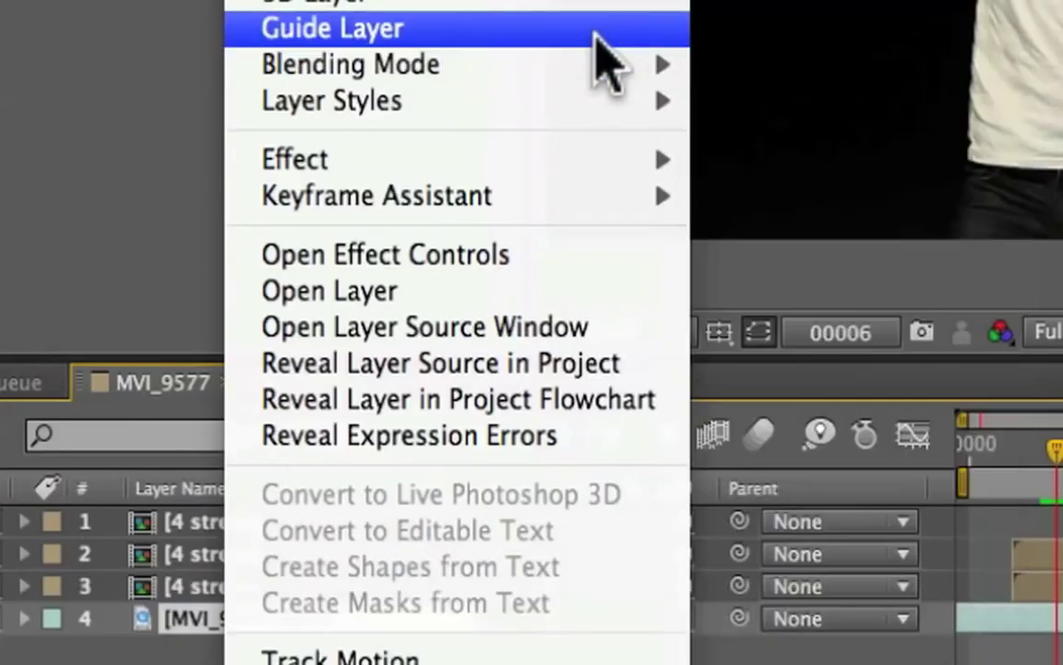
{"action": "left_click", "coordinate": [306, 306]}
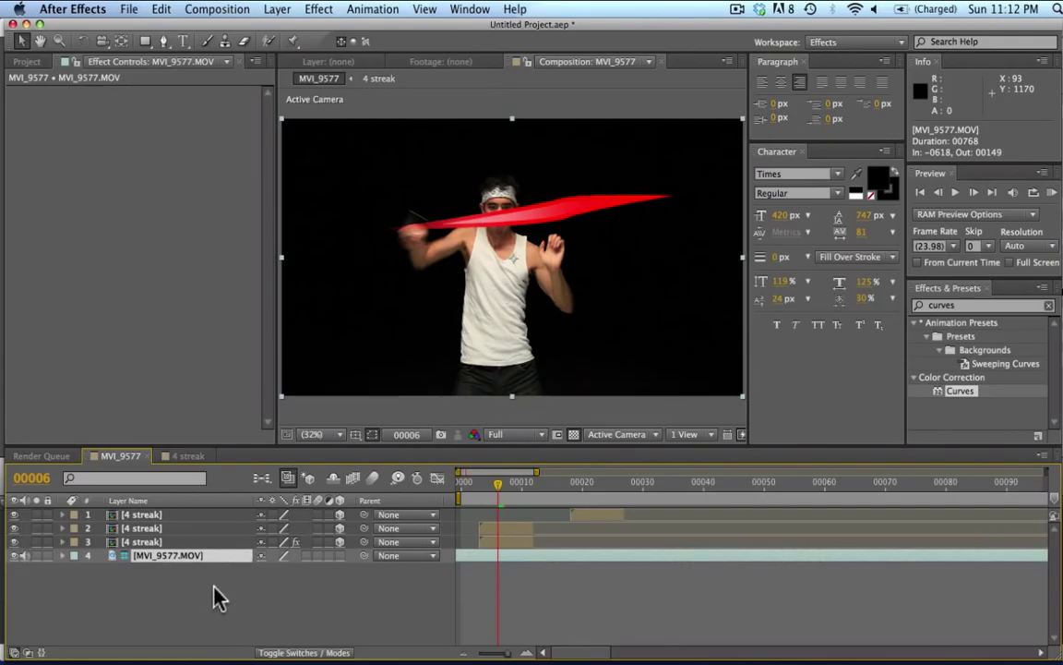
- Create a new adjustment layer above all streak layers
{"action": "left_click", "coordinate": [279, 9]}
{"action": "mouse_move", "coordinate": [286, 28]}
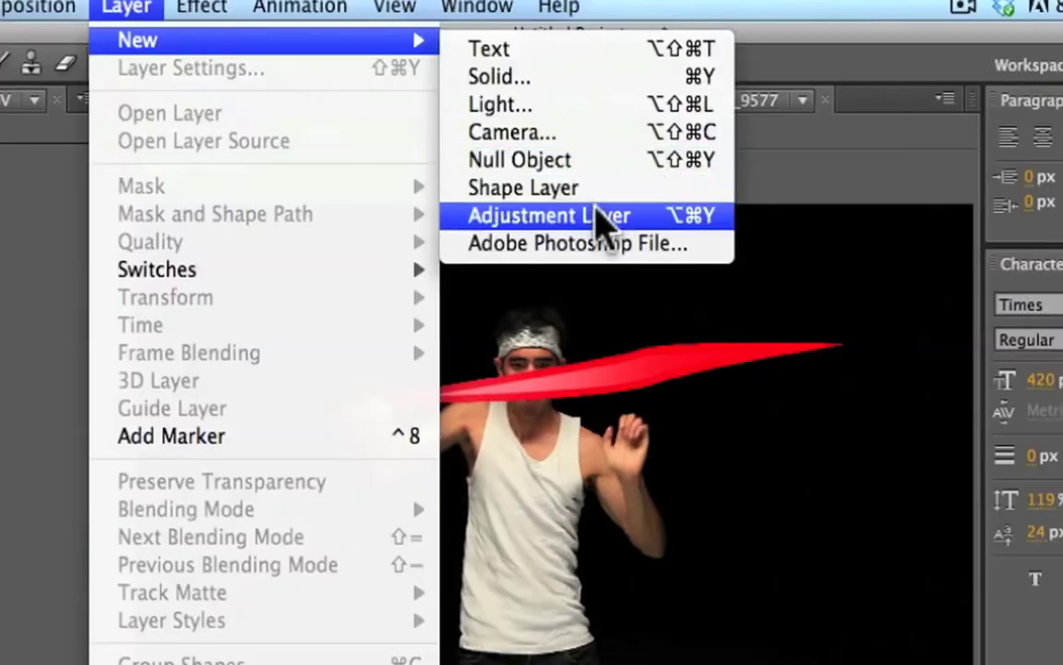
{"action": "left_click", "coordinate": [508, 120]}
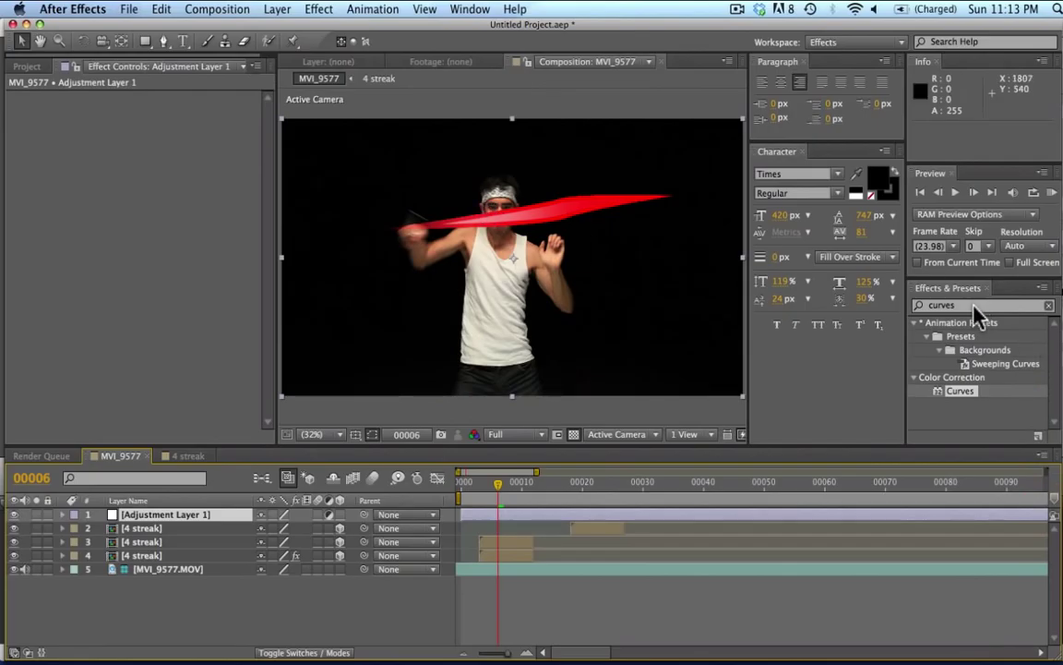
- Apply the Levels effect to the adjustment layer and lower its Output White to 75
{"action": "left_click", "coordinate": [976, 308]}
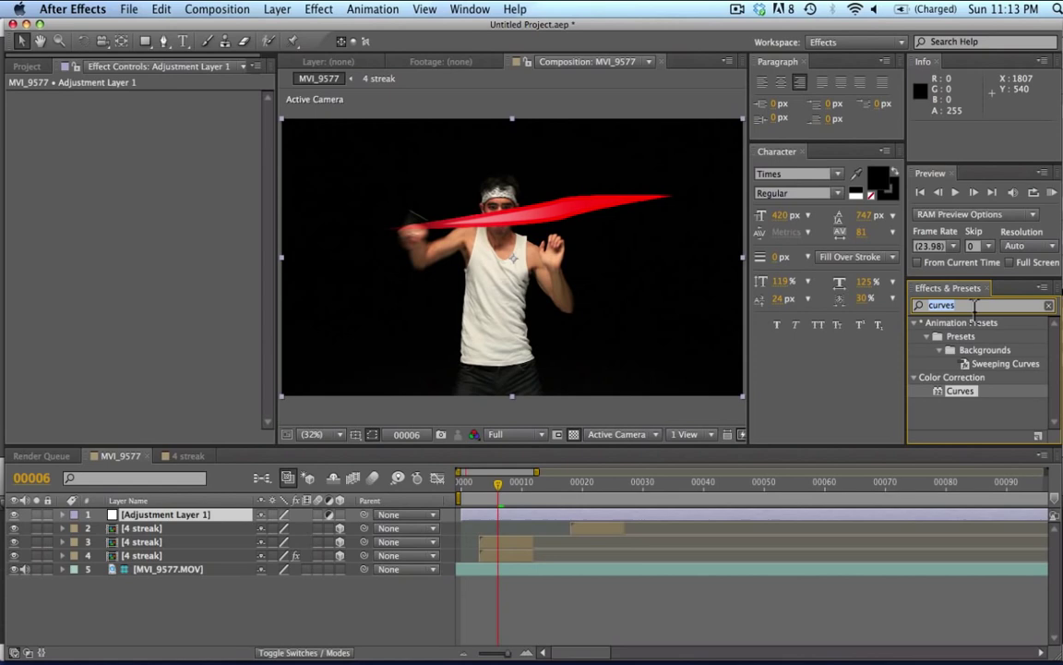
{"action": "type", "text": "levels"}
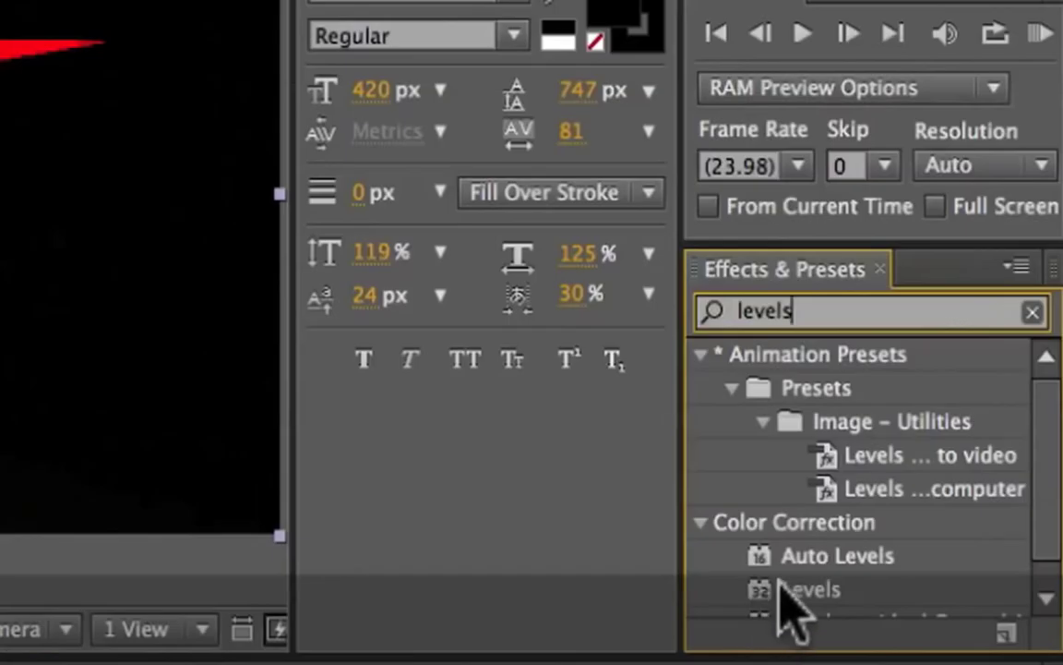
{"action": "left_click_drag", "start_coordinate": [946, 423], "coordinate": [236, 95]}
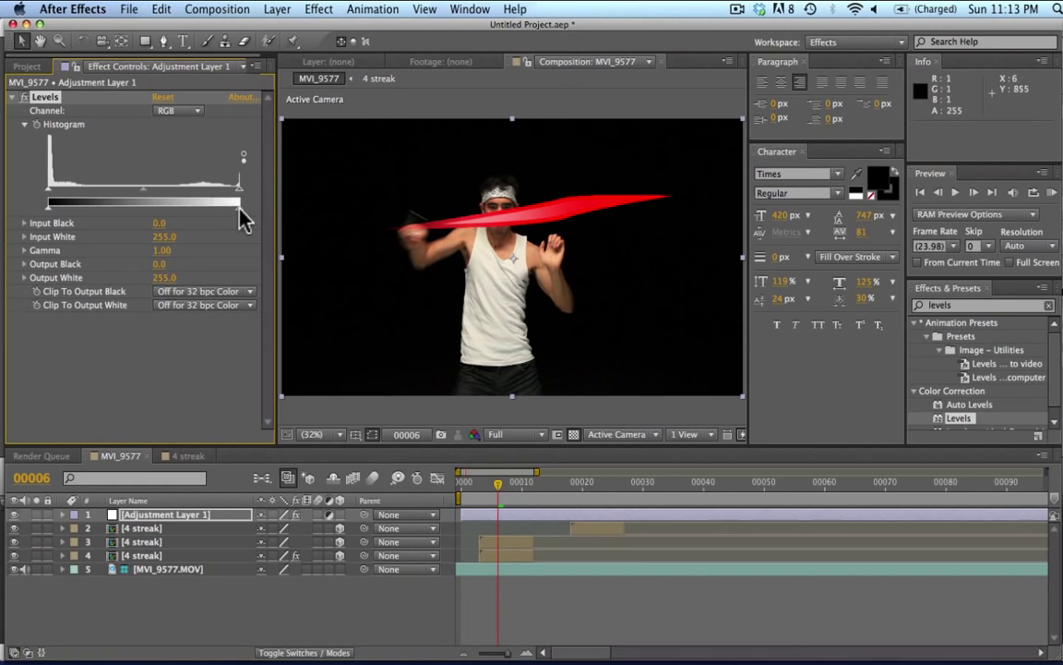
{"action": "left_click_drag", "start_coordinate": [239, 210], "coordinate": [107, 208]}
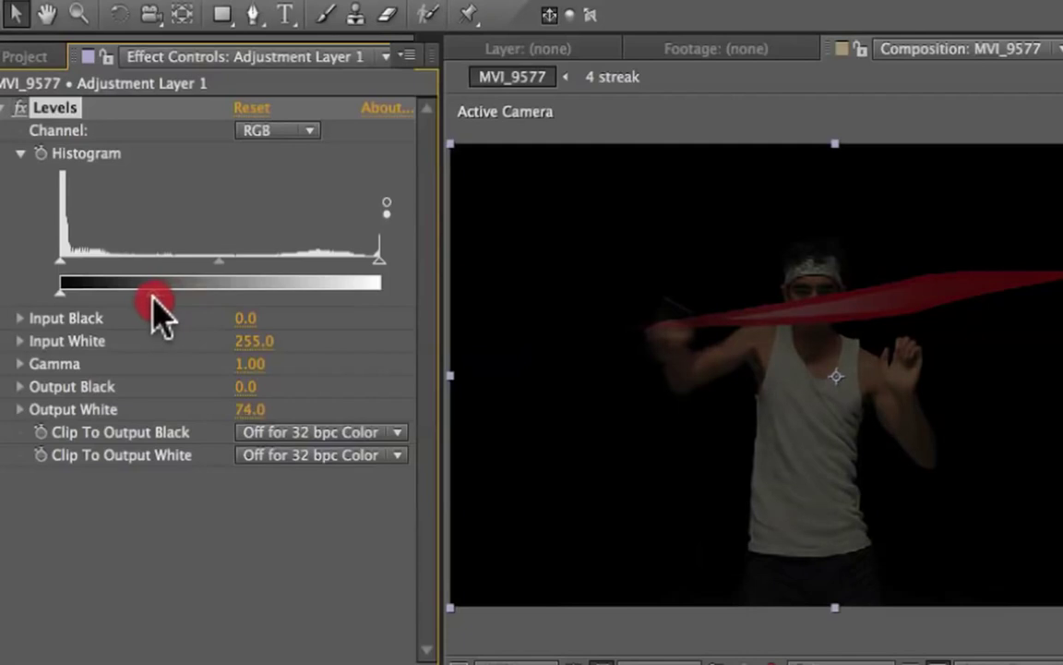
{"action": "left_click_drag", "start_coordinate": [159, 313], "coordinate": [160, 314]}
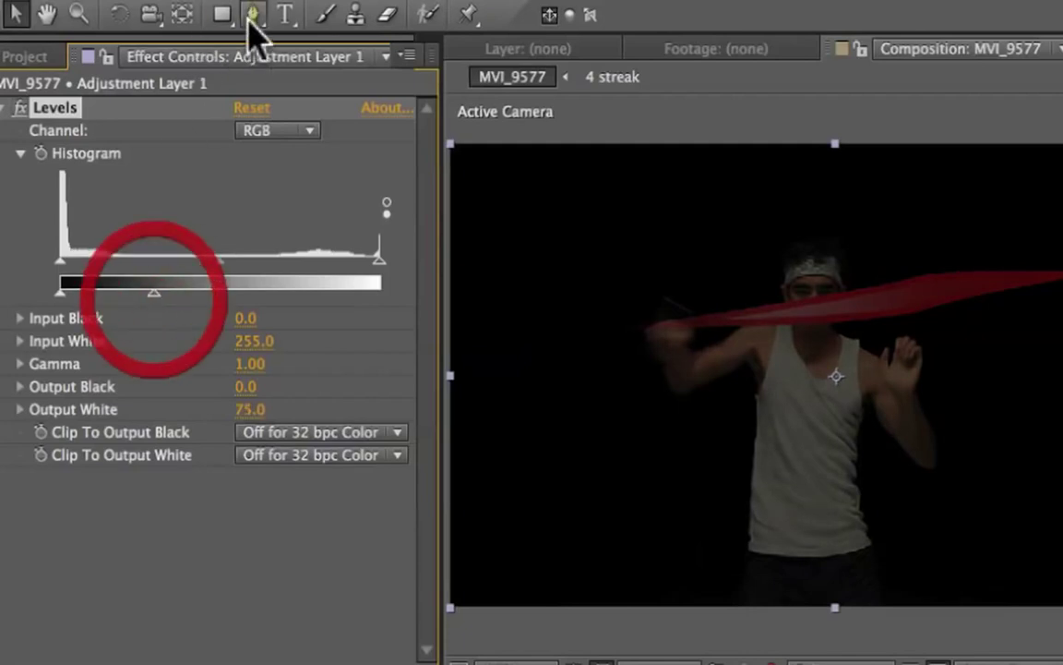
- Add a full-frame elliptical mask to the adjustment layer and reshape it by extending its upper and lower points beyond the frame and lowering its side points
{"action": "left_click_drag", "start_coordinate": [222, 14], "coordinate": [329, 88]}
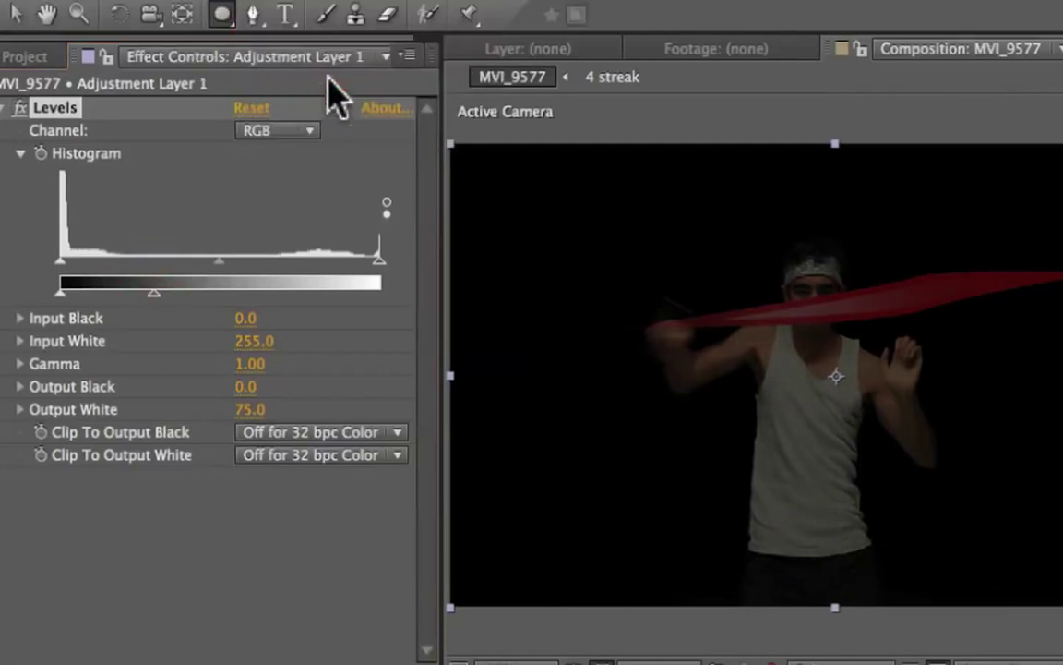
{"action": "double_click", "coordinate": [221, 16]}
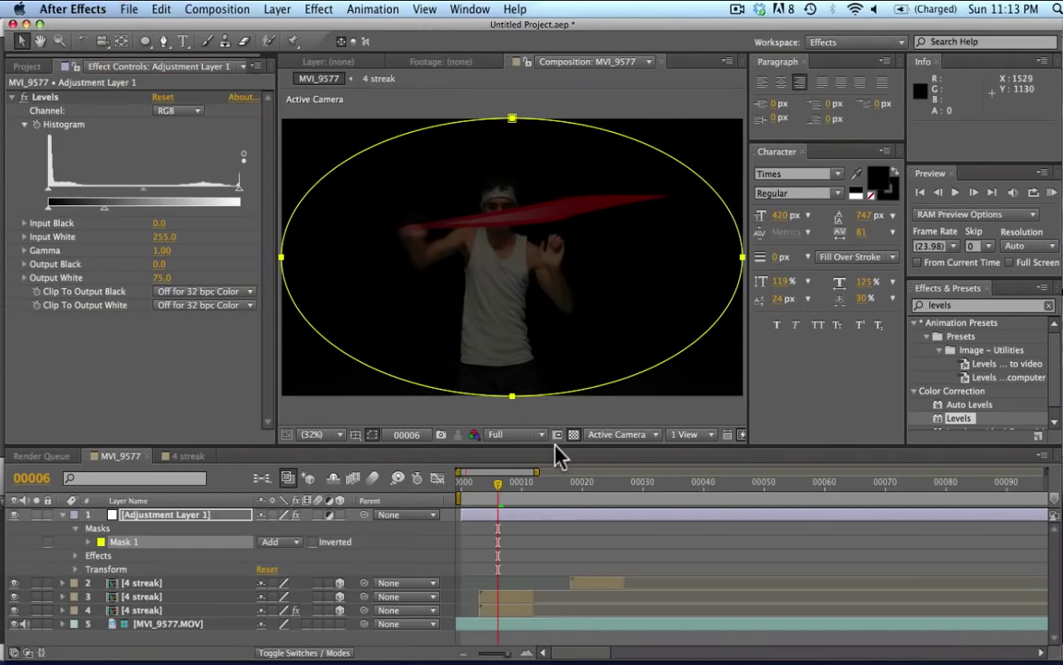
{"action": "key", "text": "comma"}
{"action": "key", "text": "comma"}
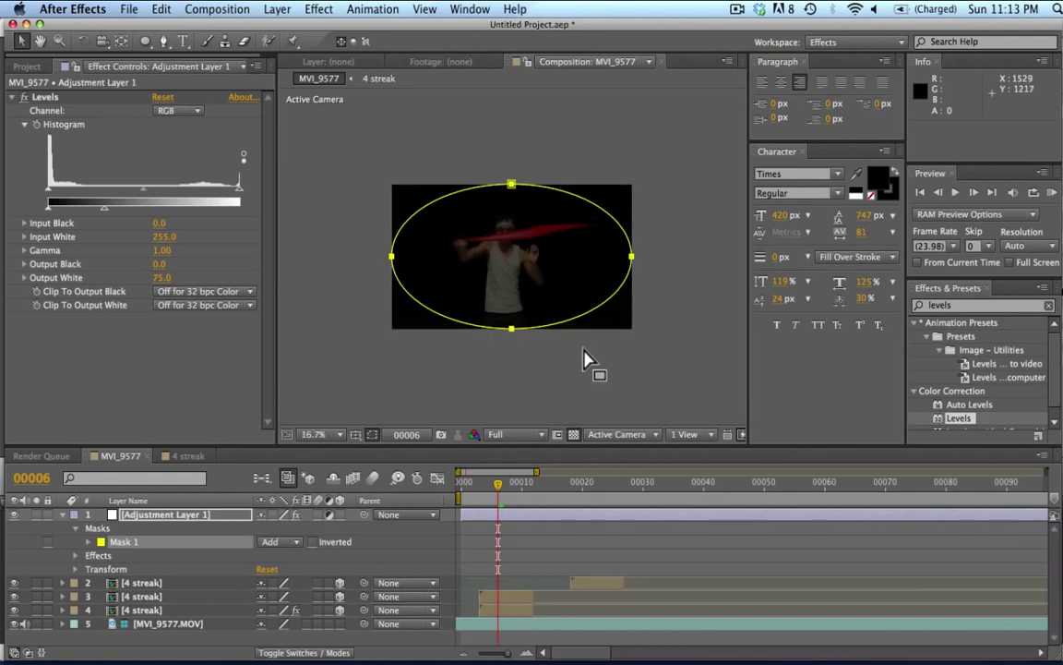
{"action": "left_click", "coordinate": [511, 329]}
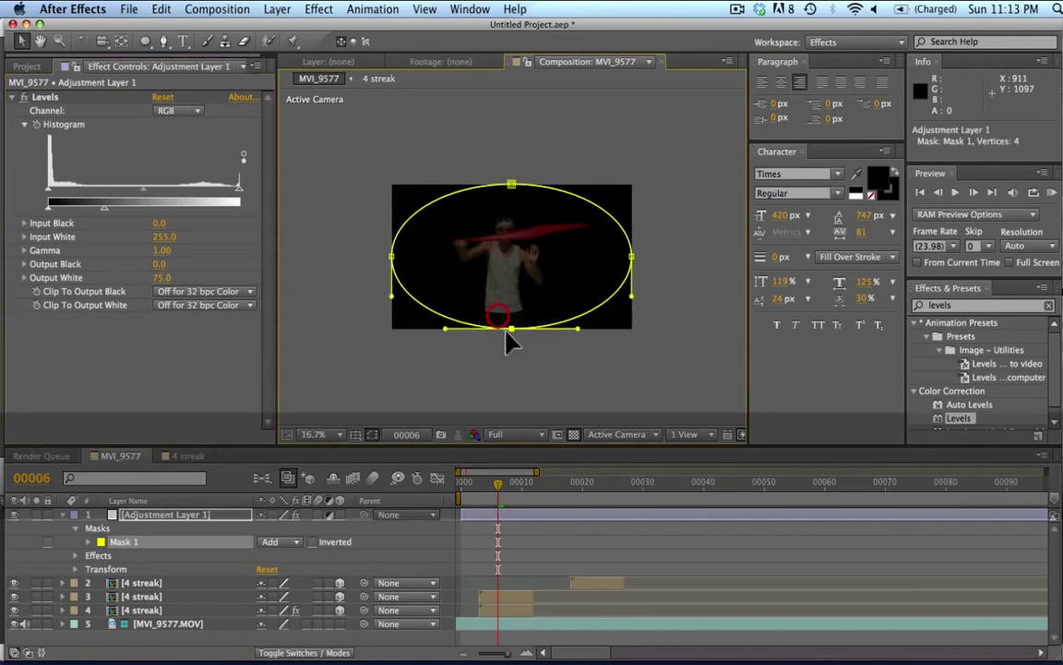
{"action": "left_click_drag", "start_coordinate": [512, 332], "coordinate": [514, 399]}
{"action": "left_click_drag", "start_coordinate": [636, 227], "coordinate": [309, 393]}
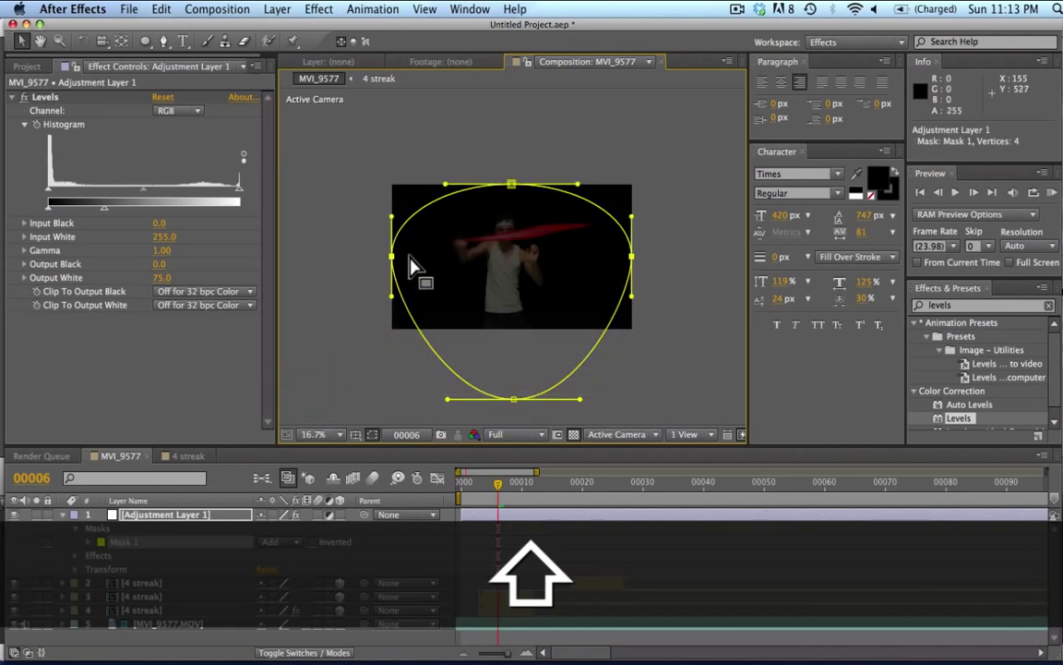
{"action": "left_click_drag", "start_coordinate": [394, 258], "coordinate": [386, 332]}
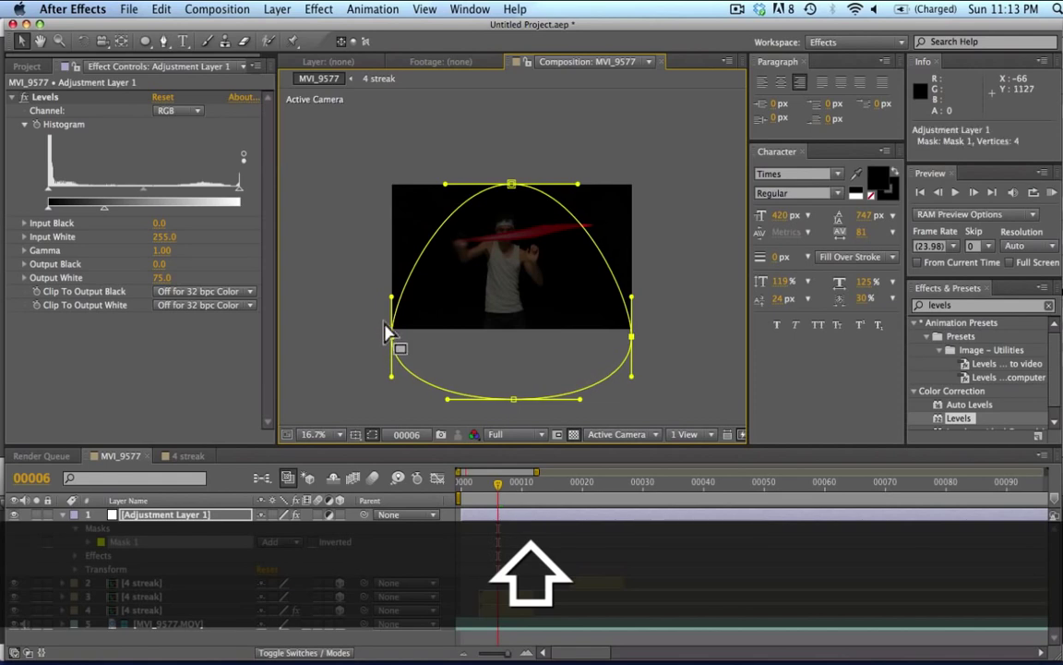
{"action": "left_click_drag", "start_coordinate": [512, 183], "coordinate": [514, 133]}
{"action": "left_click", "coordinate": [325, 378]}
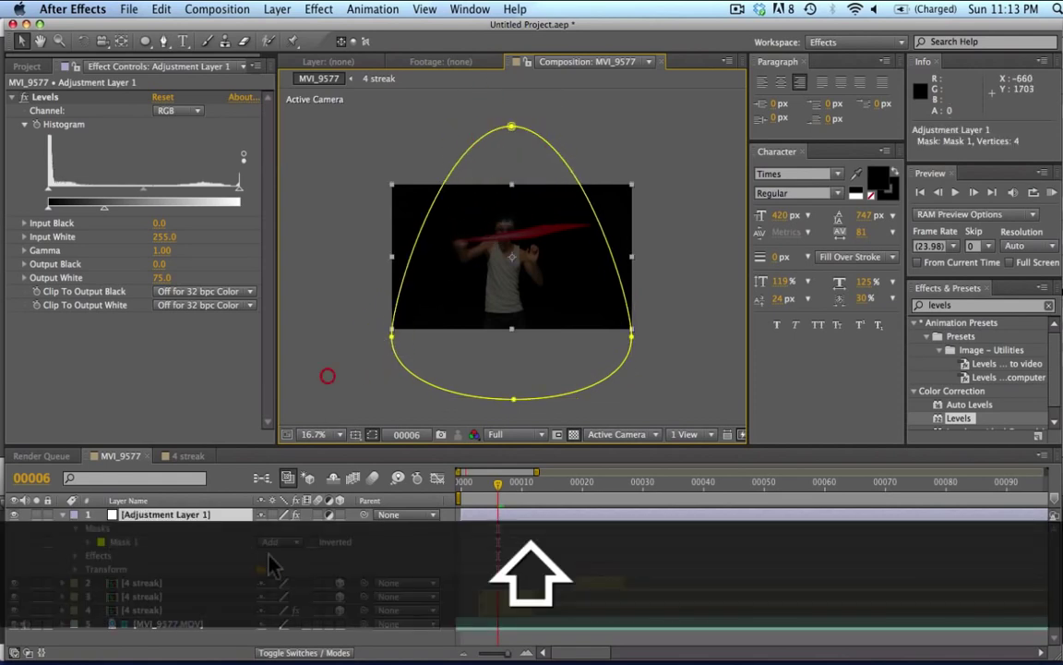
- Set the adjustment layer's mask to Subtract with a feather of 105 pixels and an expansion of about -307 pixels
{"action": "left_click", "coordinate": [277, 542]}
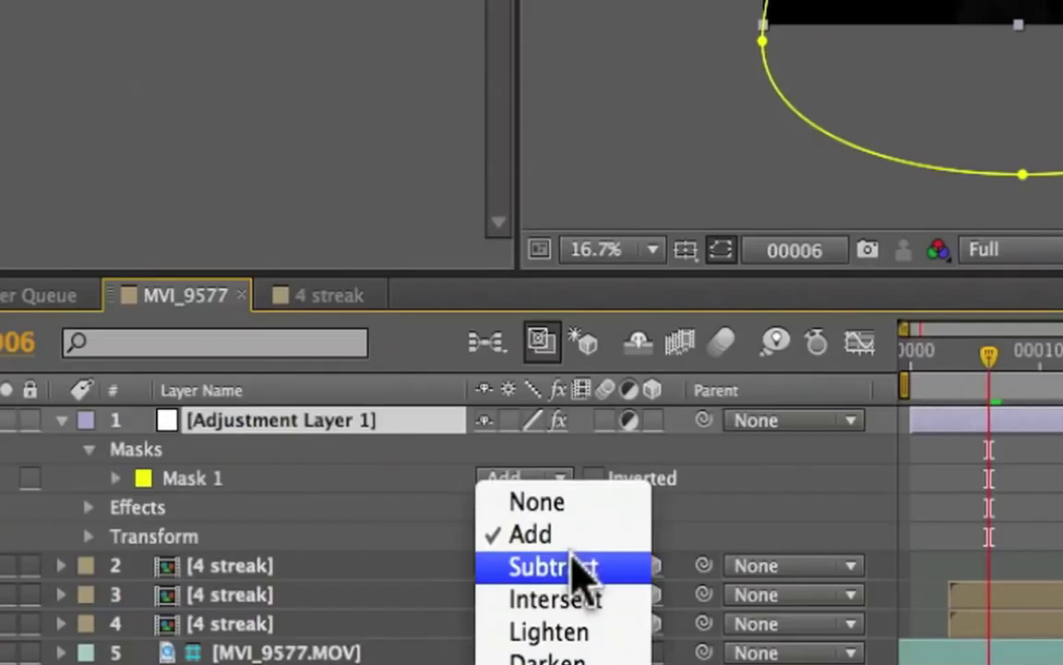
{"action": "left_click", "coordinate": [581, 567]}
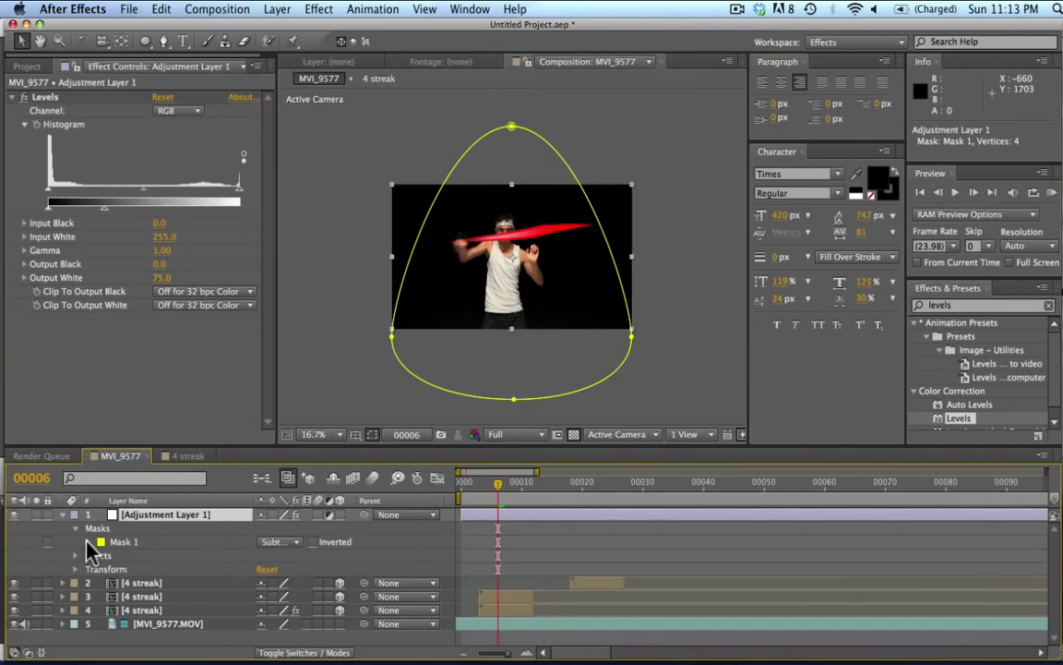
{"action": "left_click", "coordinate": [87, 542]}
{"action": "left_click_drag", "start_coordinate": [278, 567], "coordinate": [339, 564]}
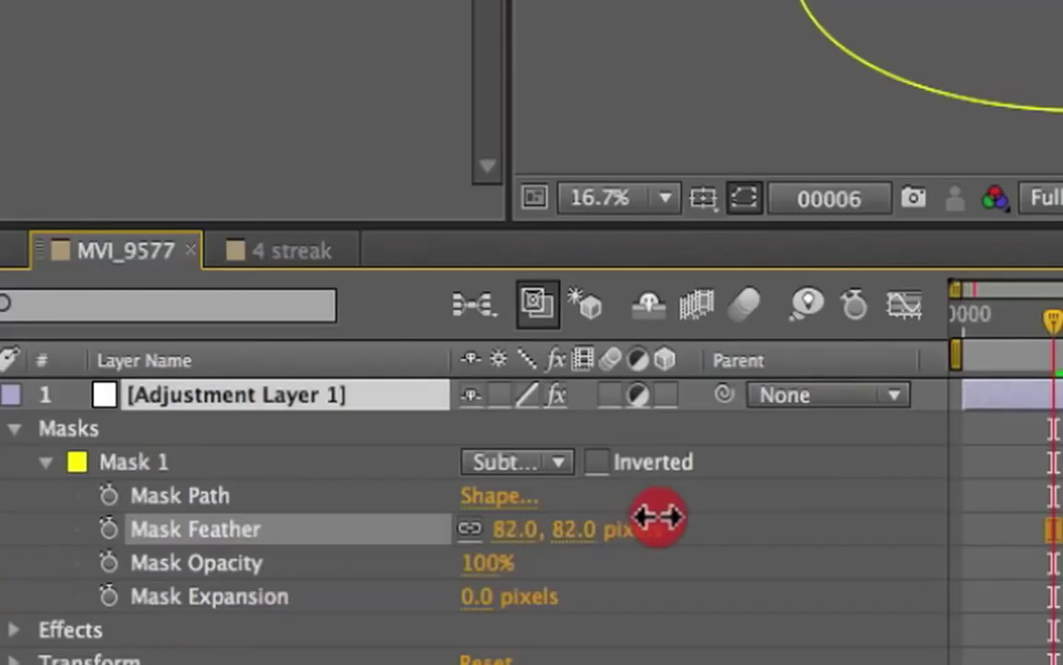
{"action": "left_click_drag", "start_coordinate": [658, 517], "coordinate": [718, 555]}
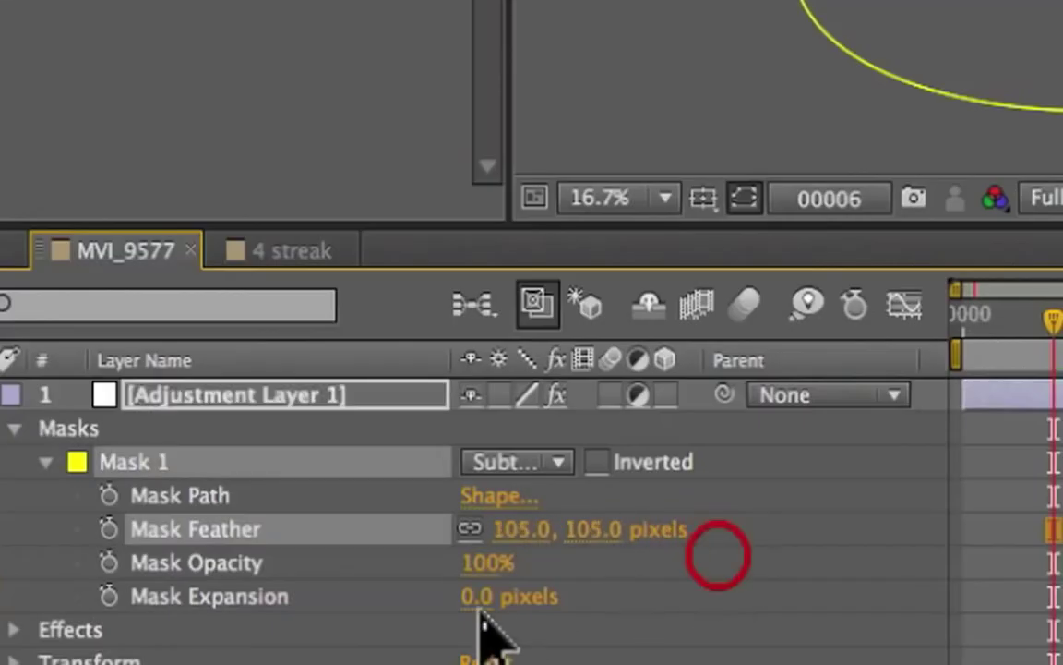
{"action": "left_click_drag", "start_coordinate": [475, 595], "coordinate": [337, 607]}
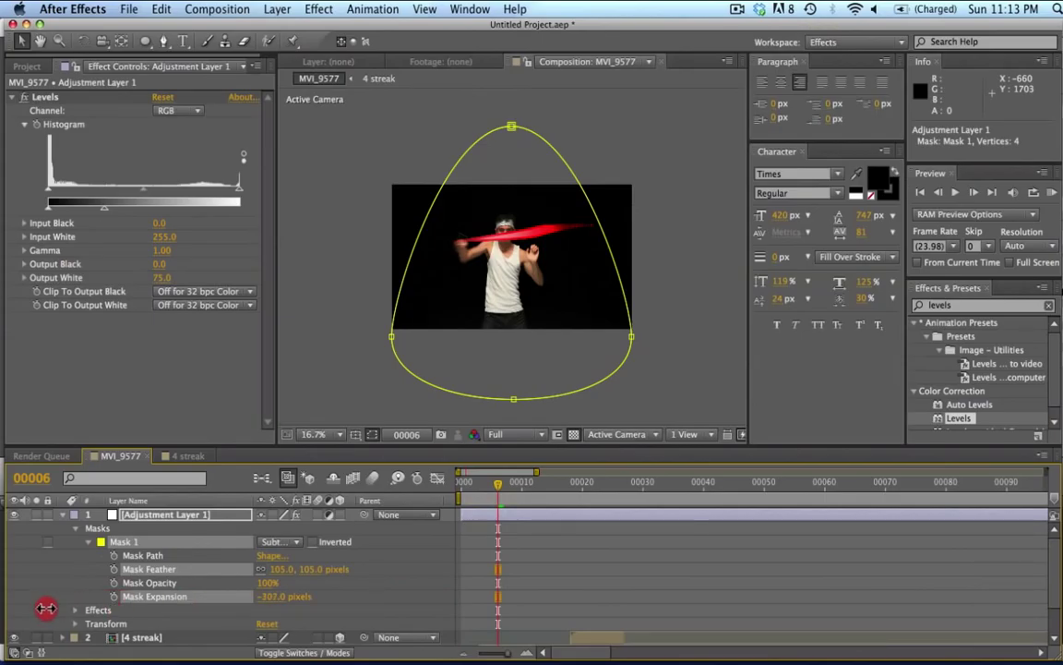
{"action": "left_click_drag", "start_coordinate": [38, 615], "coordinate": [38, 614]}
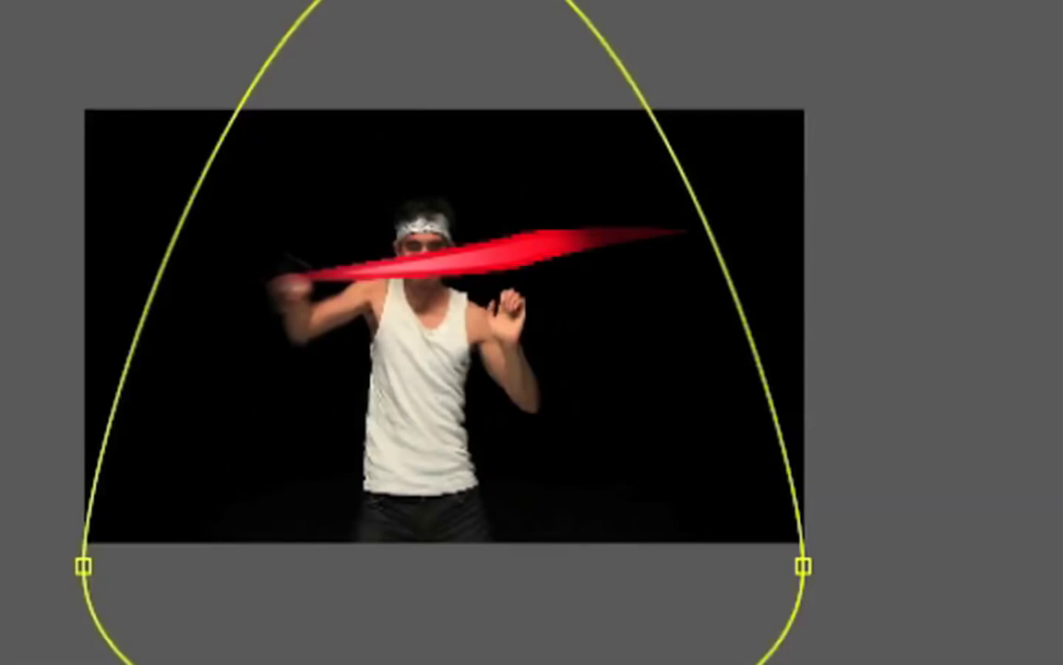
{"action": "key", "text": "F2"}
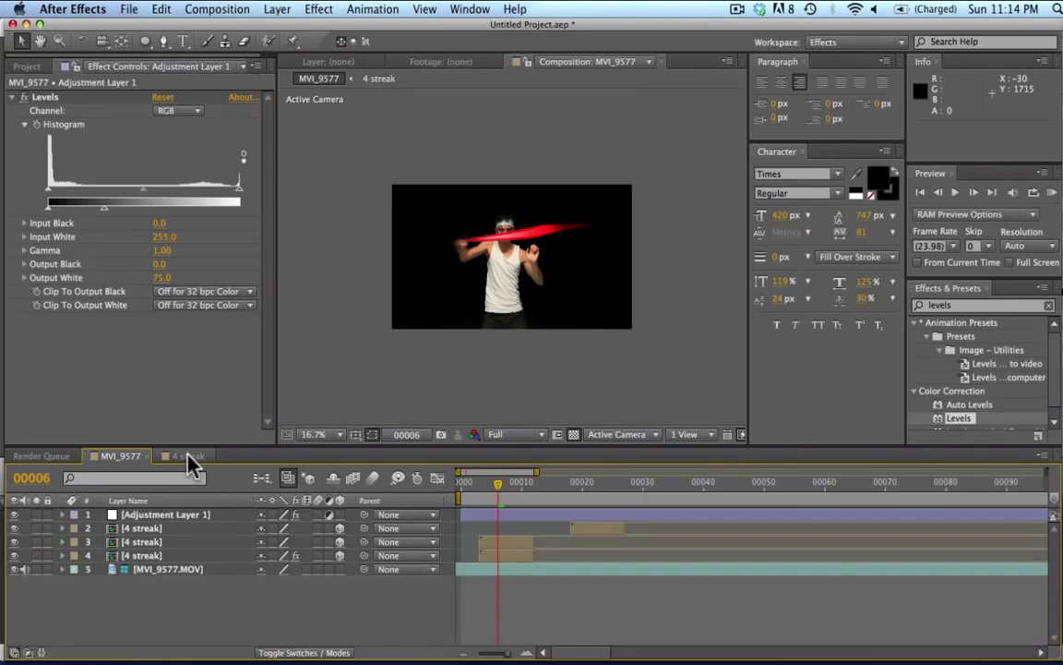
- Create a new composition from the MVI_9577 composition so that it is nested inside as a layer
{"action": "left_click", "coordinate": [29, 68]}
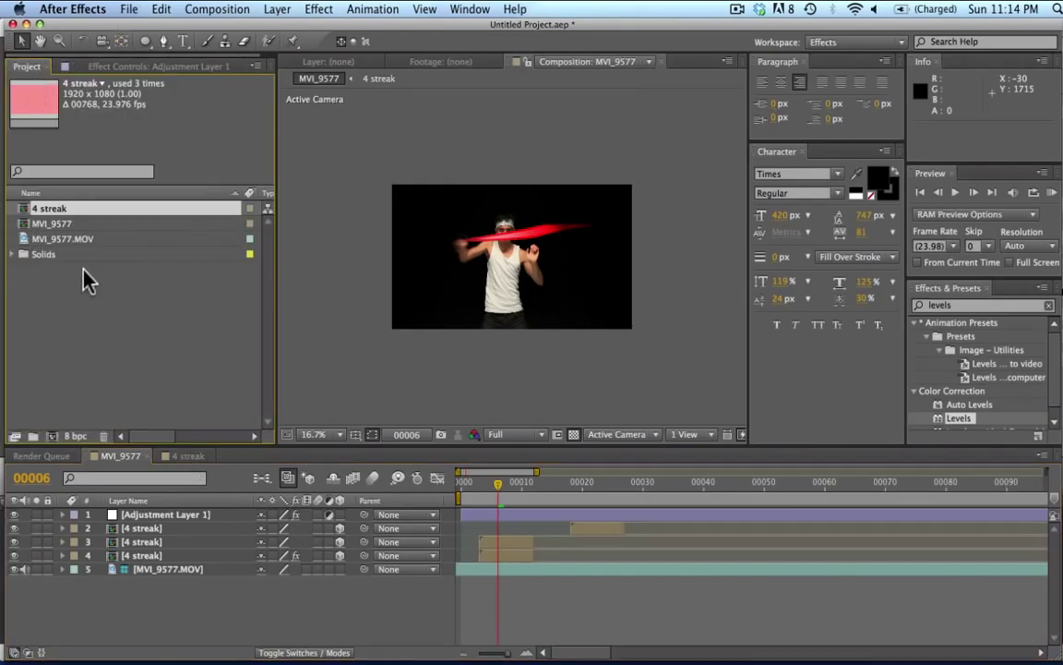
{"action": "left_click", "coordinate": [75, 242]}
{"action": "left_click", "coordinate": [63, 227]}
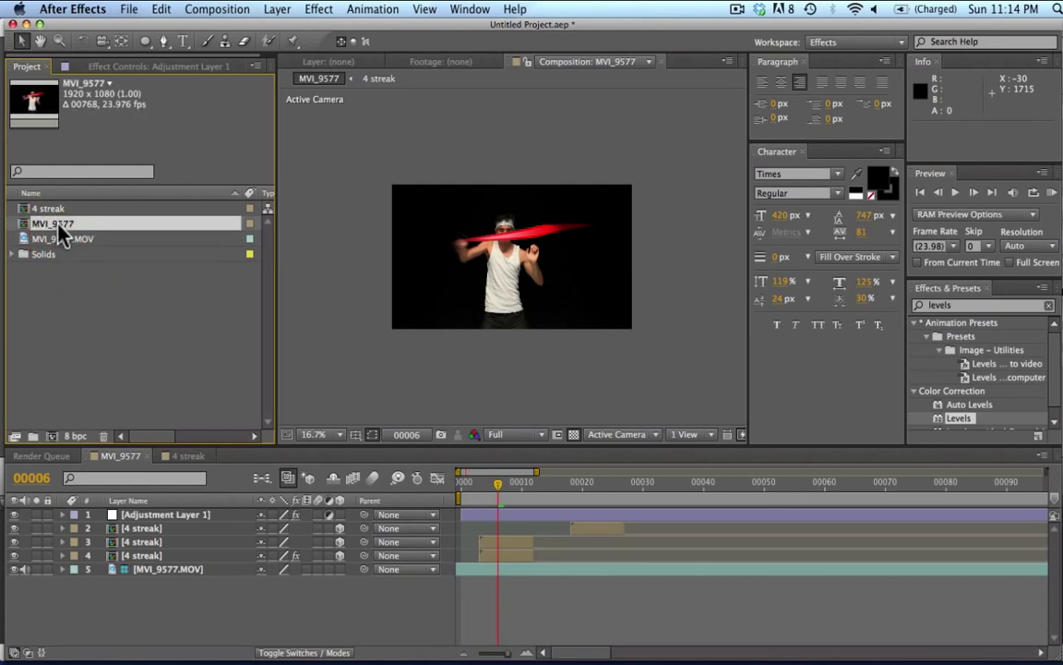
{"action": "left_click_drag", "start_coordinate": [55, 224], "coordinate": [47, 431]}
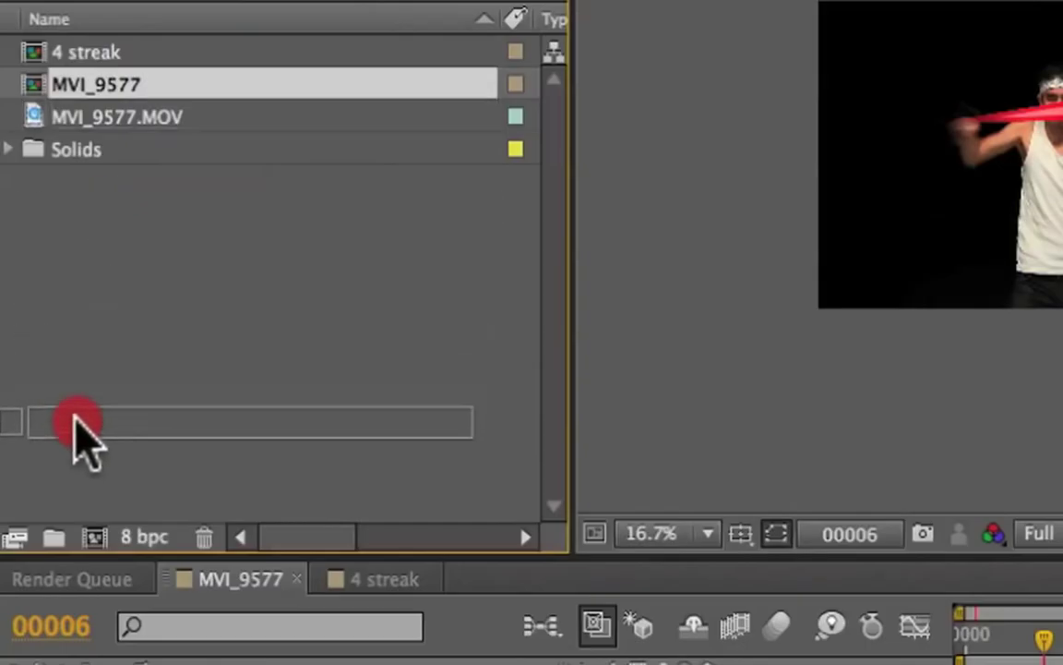
{"action": "left_click_drag", "start_coordinate": [87, 526], "coordinate": [89, 525]}
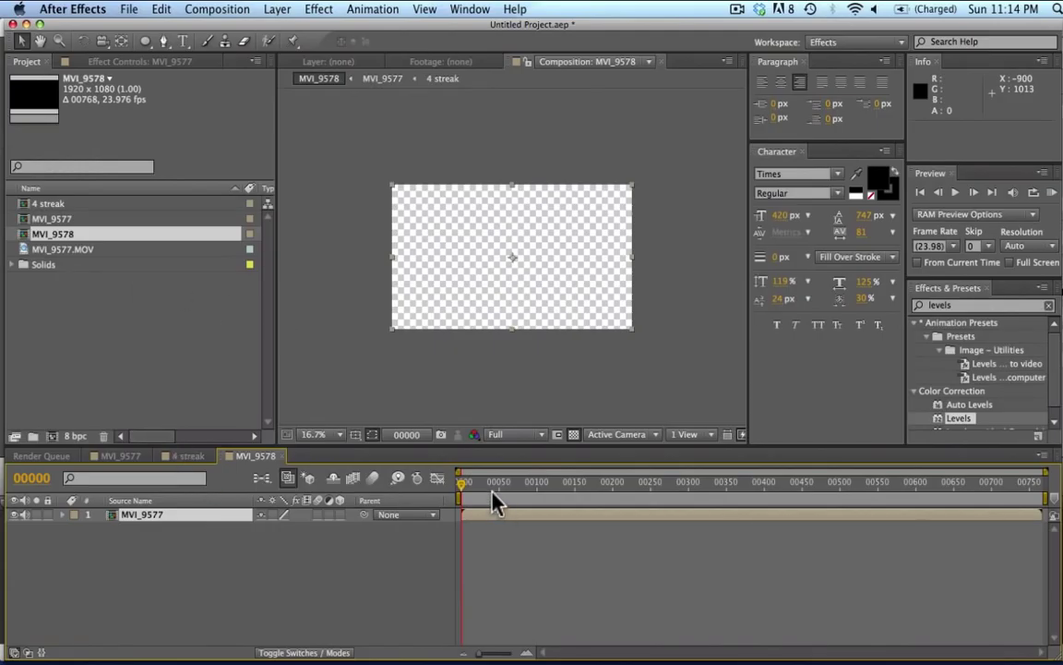
{"action": "left_click_drag", "start_coordinate": [494, 484], "coordinate": [455, 485]}
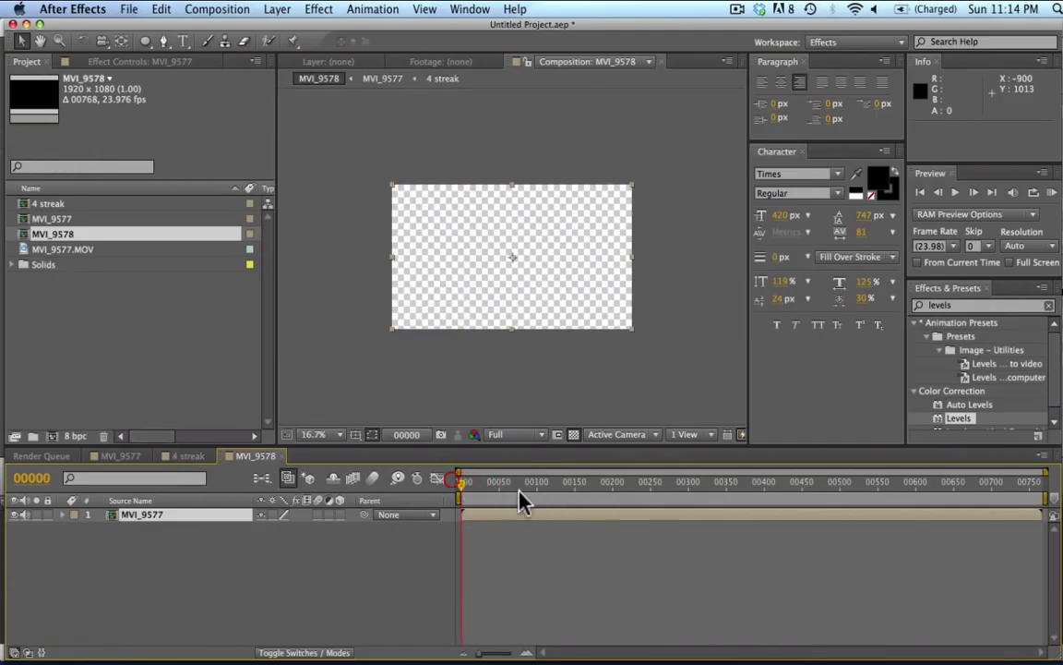
- Copy the MVI_9577.MOV layer from the MVI_9577 composition into the new composition beneath the nested layer, and turn off its Guide Layer setting
{"action": "left_click", "coordinate": [201, 458]}
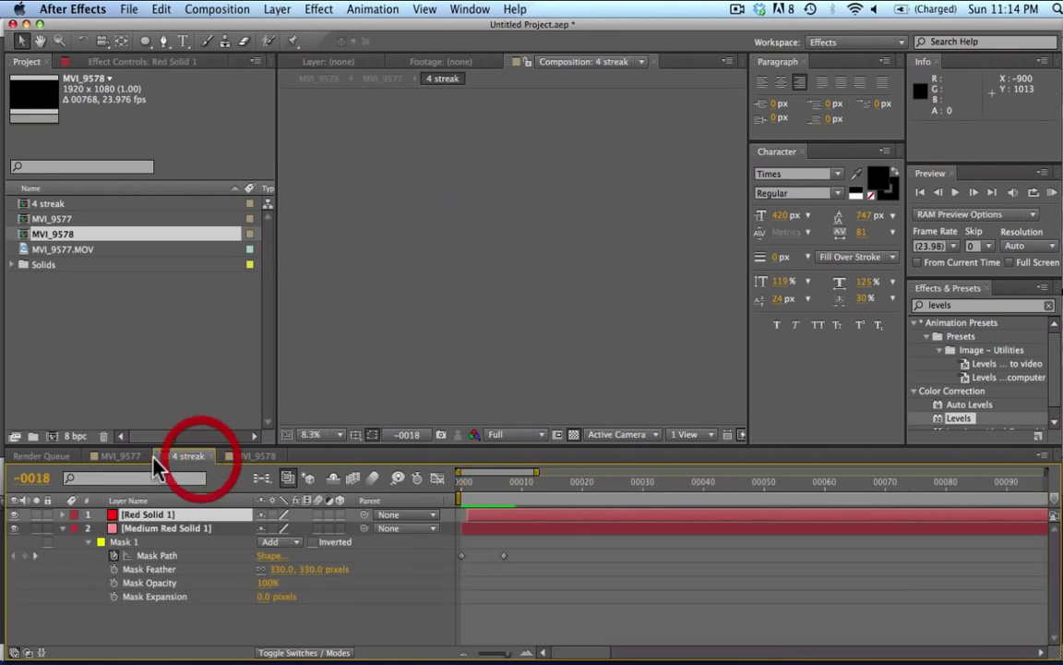
{"action": "left_click", "coordinate": [134, 457]}
{"action": "left_click", "coordinate": [143, 567]}
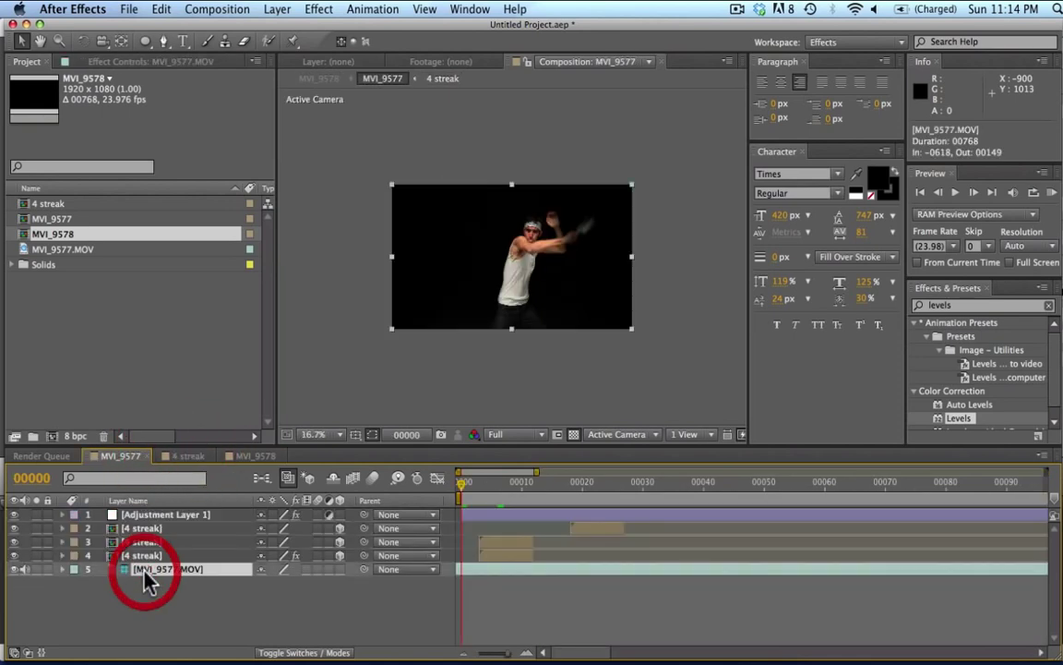
{"action": "key", "text": "super+c"}
{"action": "left_click", "coordinate": [247, 457]}
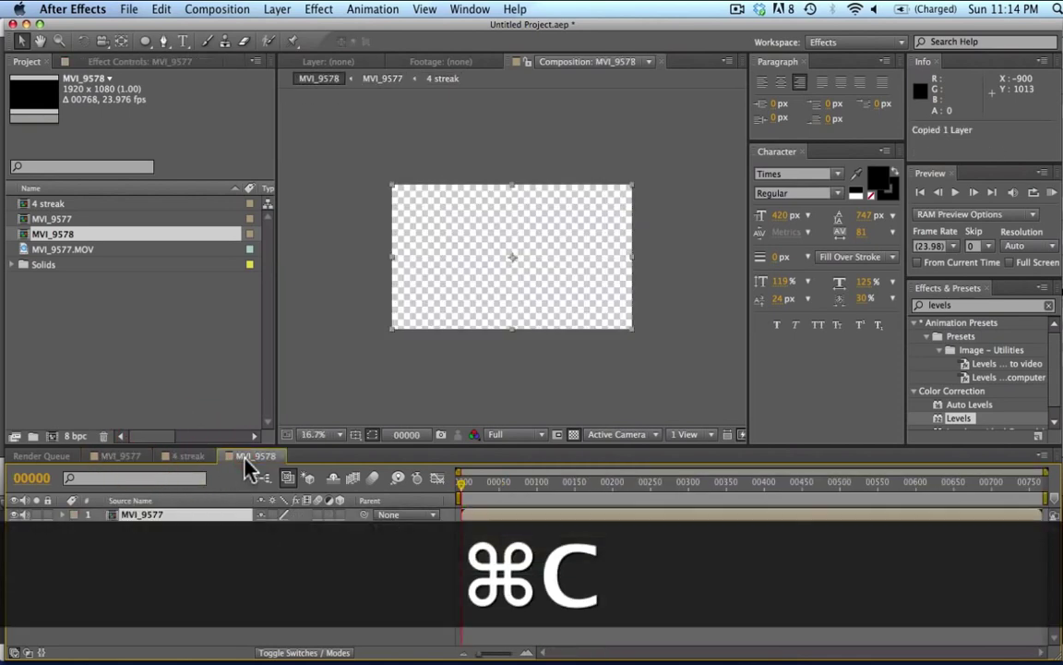
{"action": "key", "text": "super+v"}
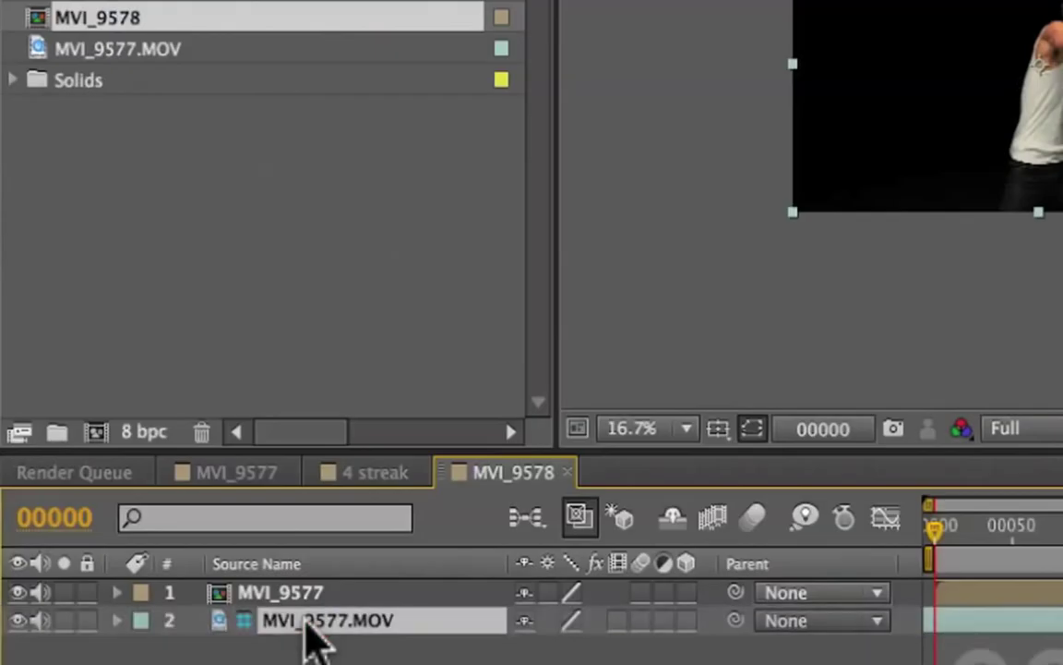
{"action": "right_click", "coordinate": [155, 530]}
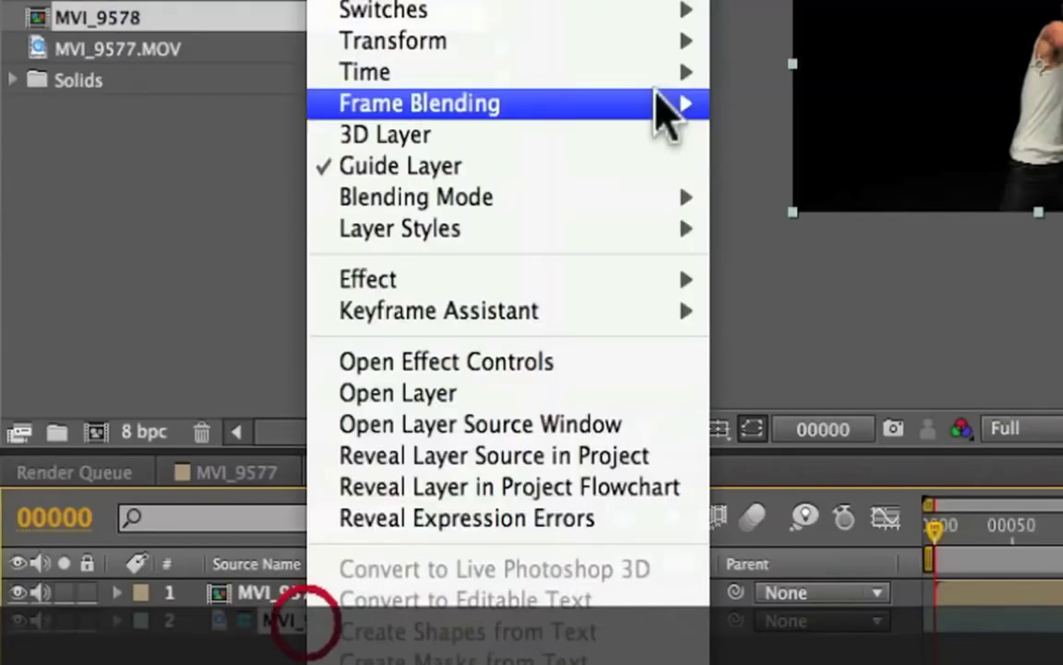
{"action": "left_click", "coordinate": [607, 170]}
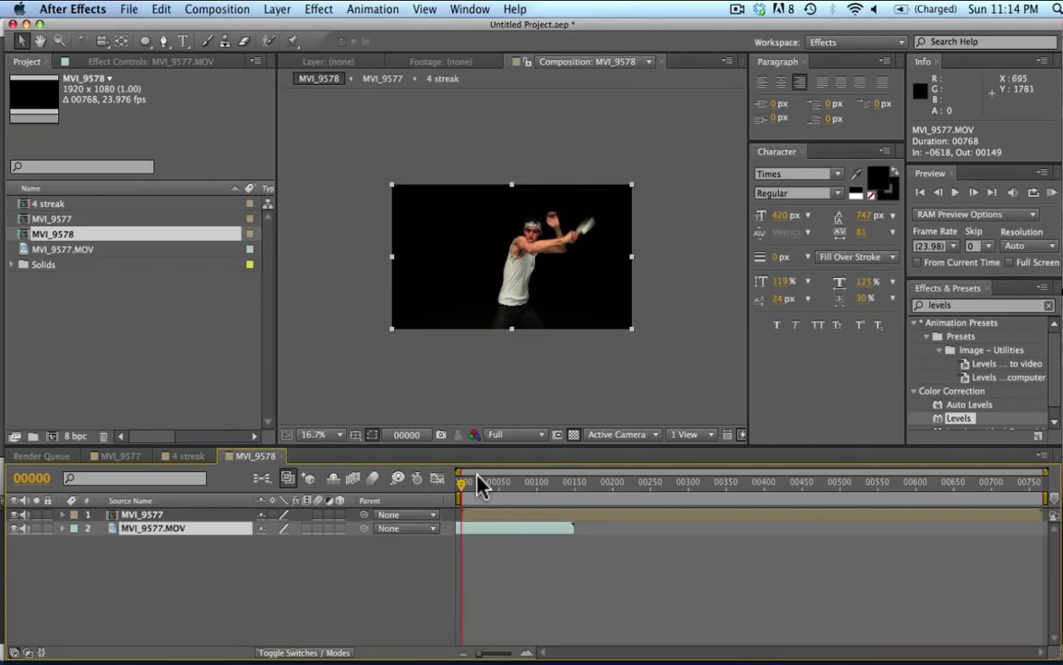
- Step frame by frame from frame 0 to frame 8 to examine the red slash over the footage
{"action": "key", "text": "super+Right"}
{"action": "key", "text": "super+Right"}
{"action": "key", "text": "super+Right"}
{"action": "key", "text": "super+Right"}
{"action": "key", "text": "super+Right"}
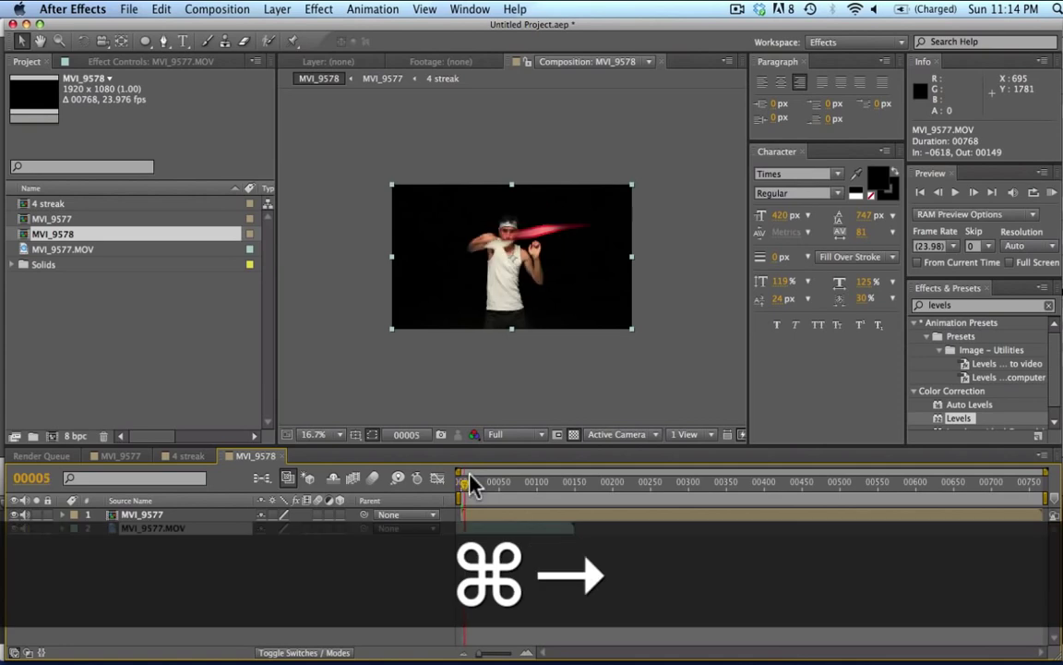
{"action": "key", "text": "super+Right"}
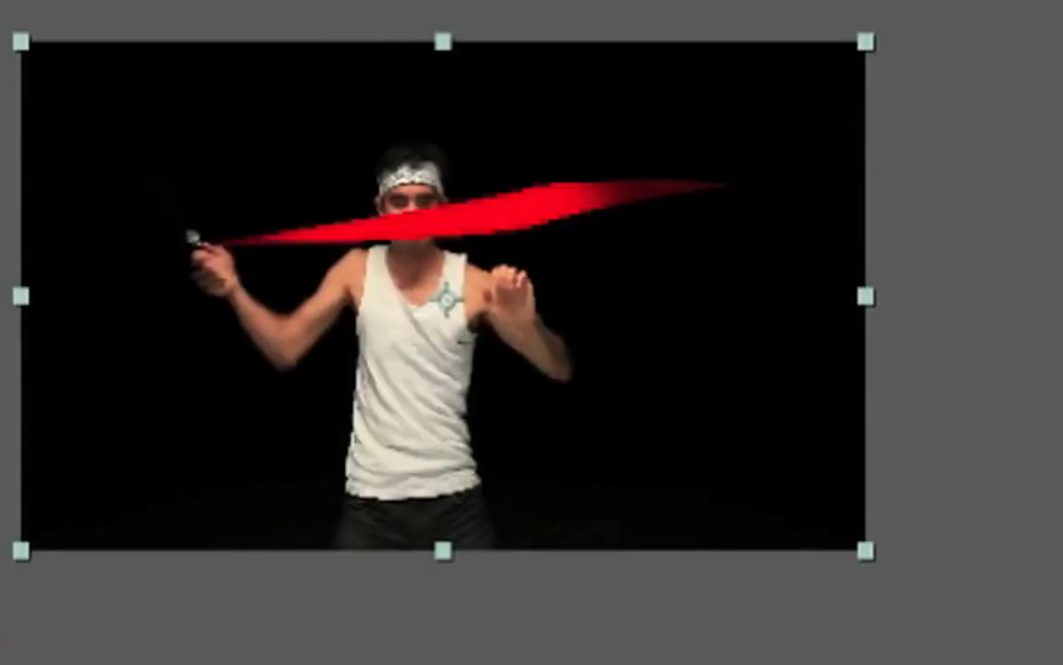
{"action": "key", "text": "super+Right"}
{"action": "key", "text": "super+Right"}
- Set the nested MVI_9577 layer's blending mode to Add and play back the composite from near the start
{"action": "key", "text": "super+shift+a"}
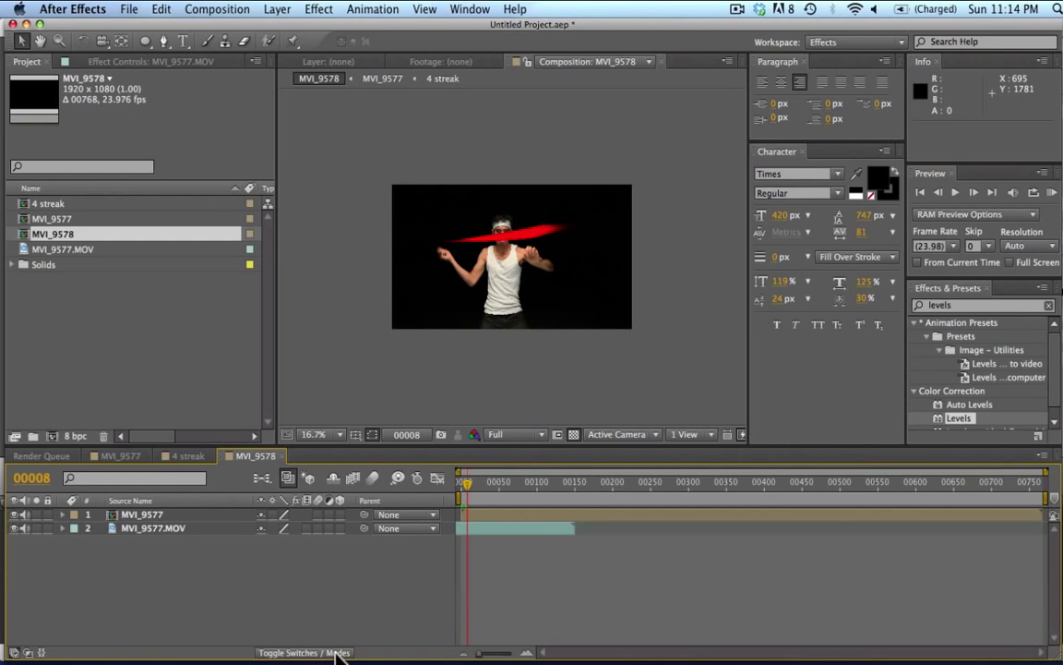
{"action": "left_click", "coordinate": [338, 648]}
{"action": "left_click", "coordinate": [292, 515]}
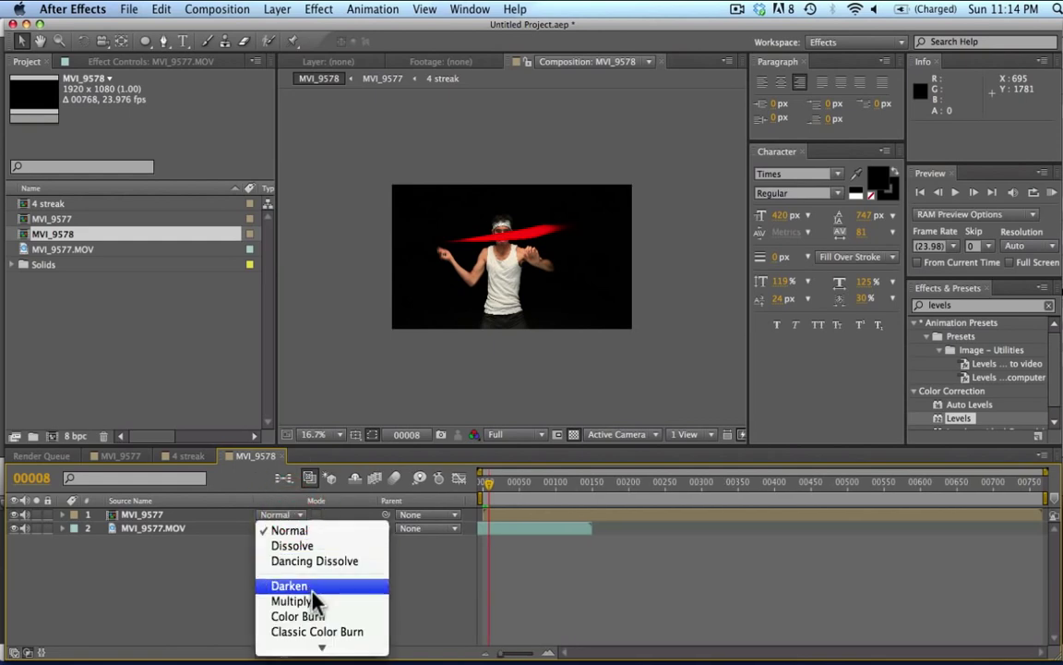
{"action": "mouse_move", "coordinate": [322, 646]}
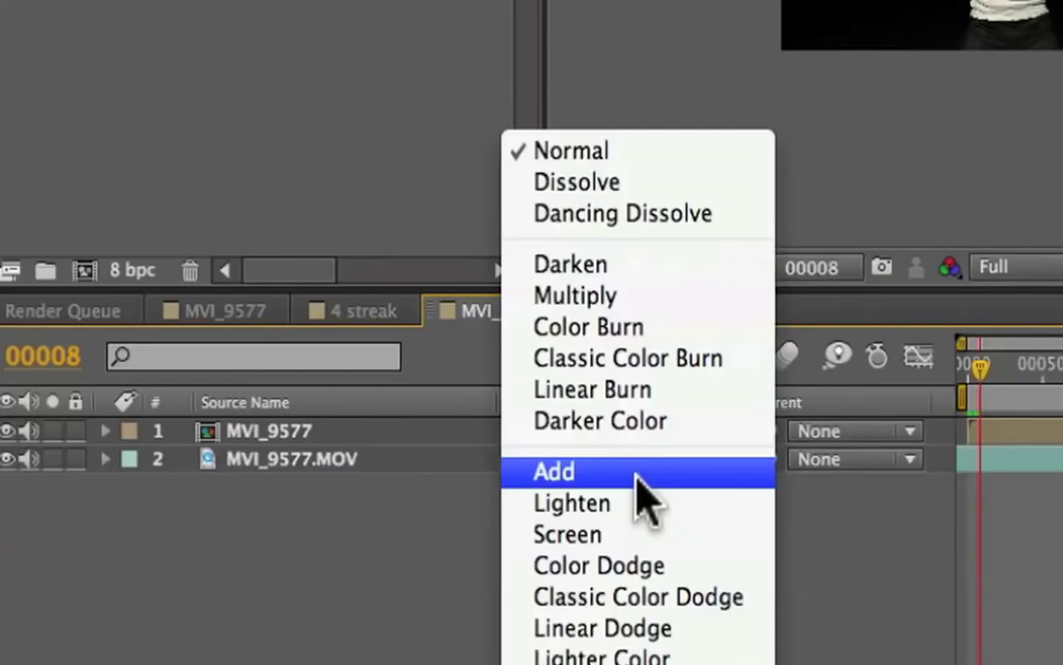
{"action": "left_click", "coordinate": [323, 536]}
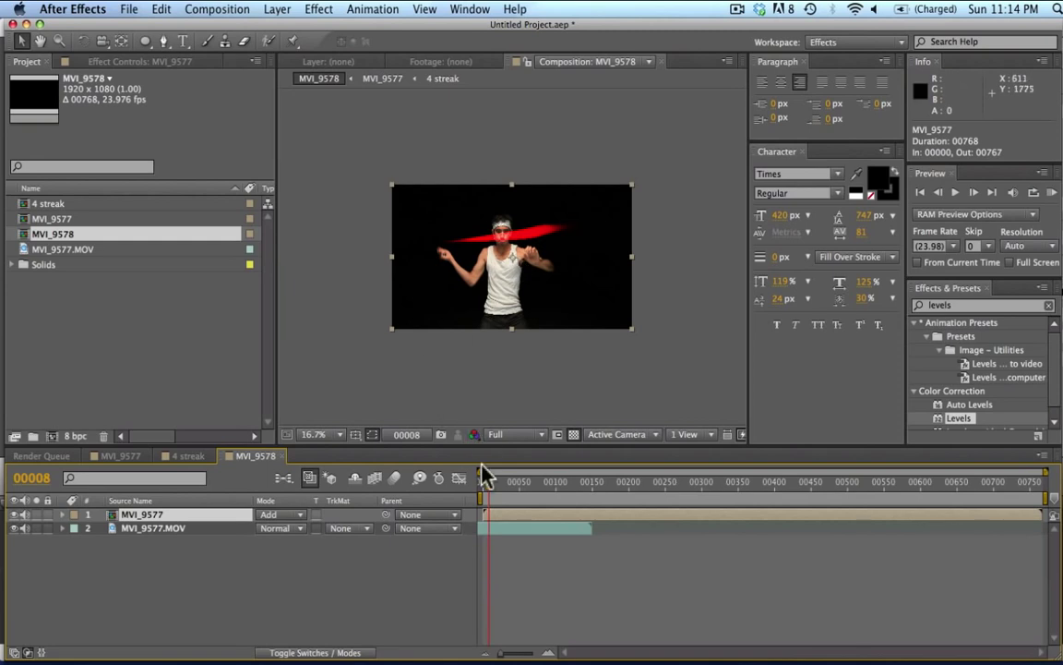
{"action": "left_click_drag", "start_coordinate": [488, 496], "coordinate": [493, 493]}
{"action": "key", "text": "space"}
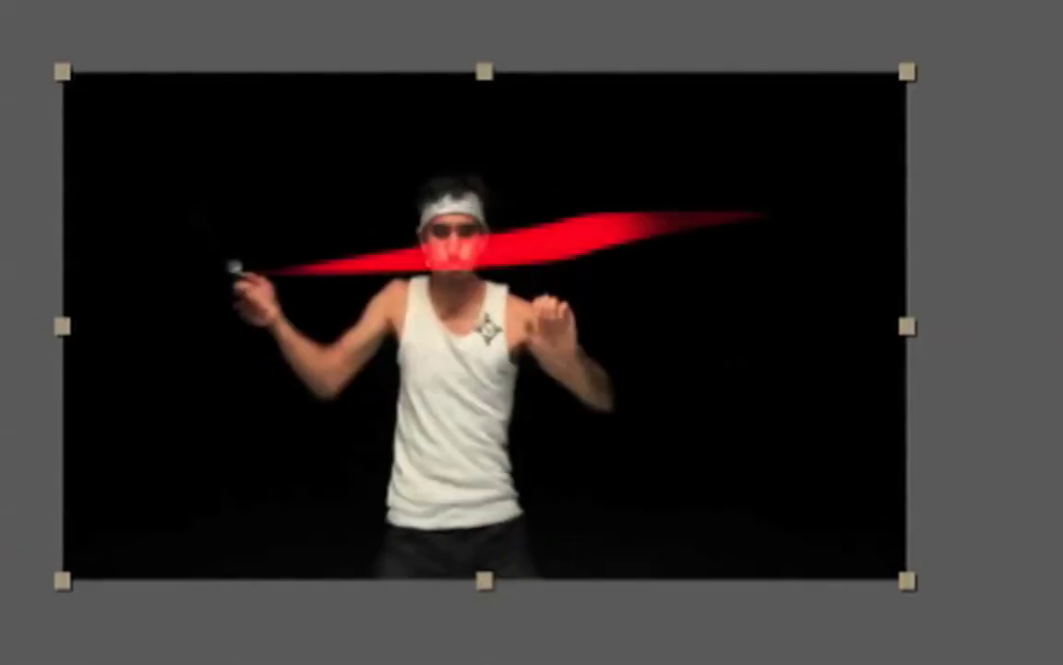